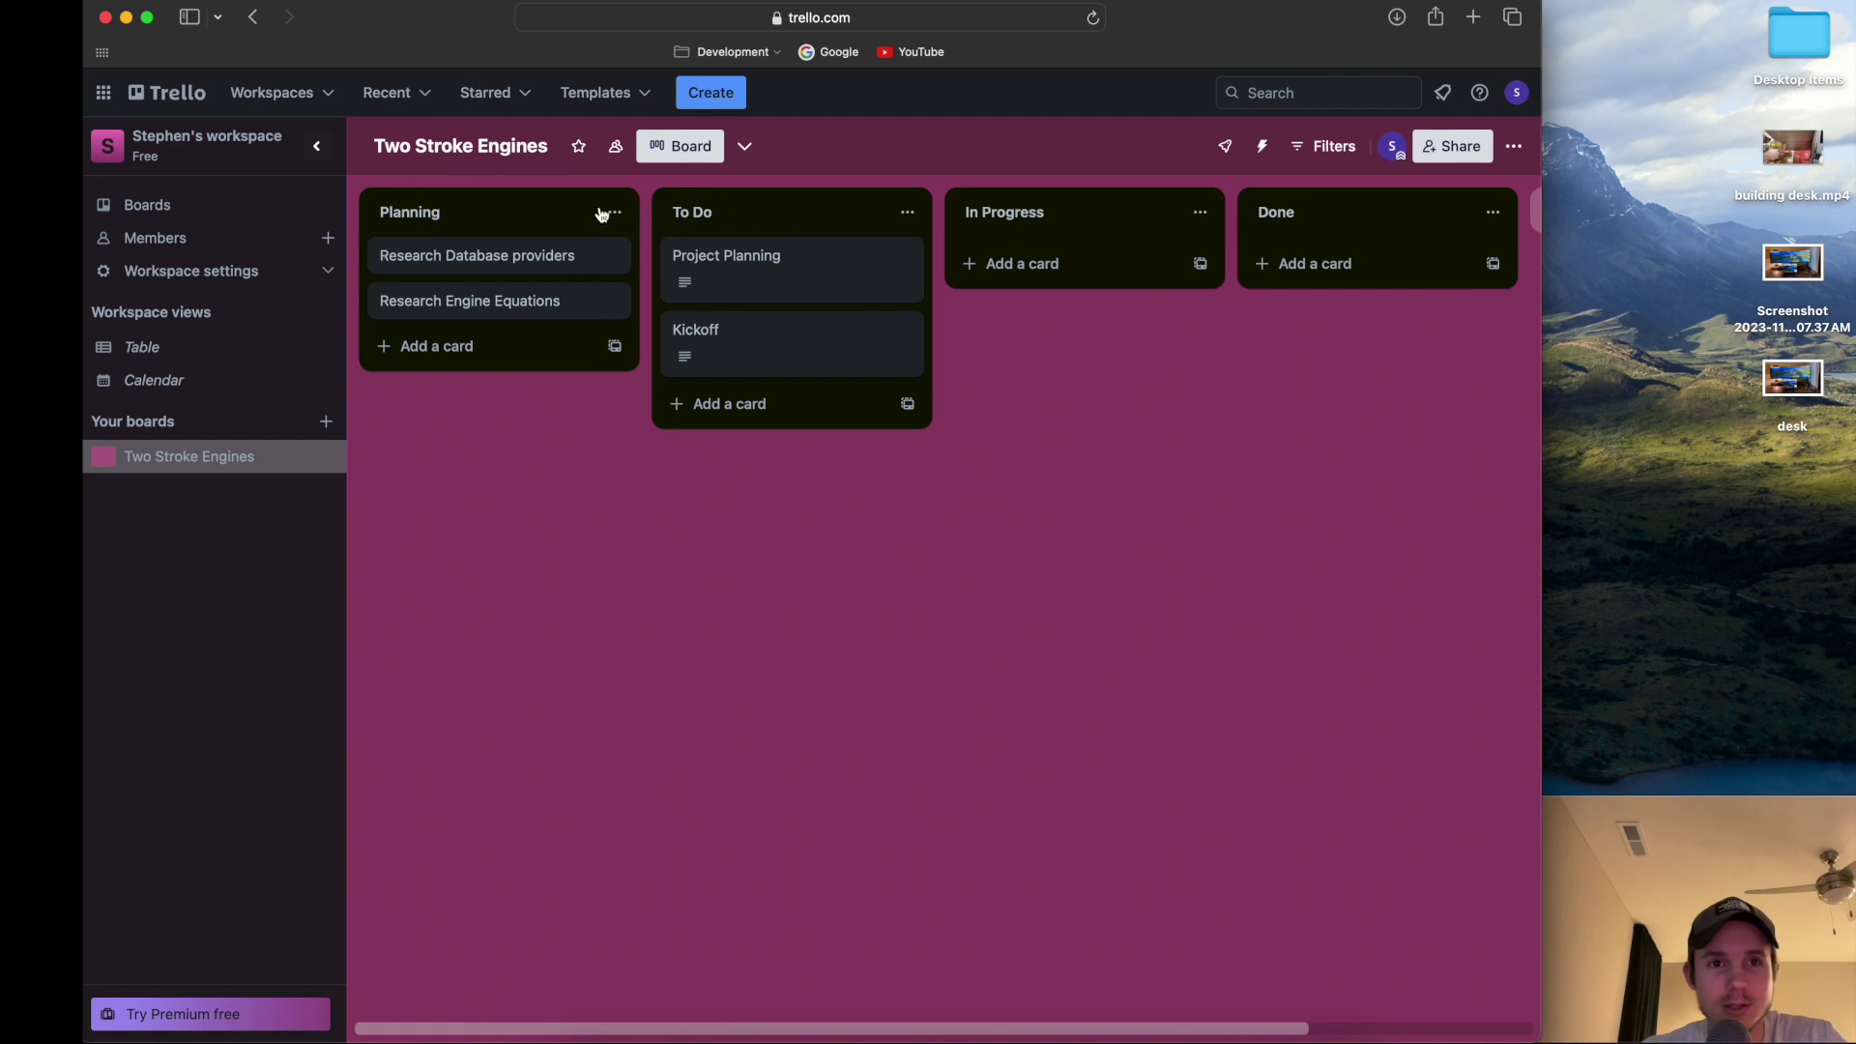
Check the Kickoff card's details, and move the card from the To Do list to In Progress.
{"action": "scroll", "coordinate": [1305, 311], "scroll_direction": "right", "scroll_amount": 4}
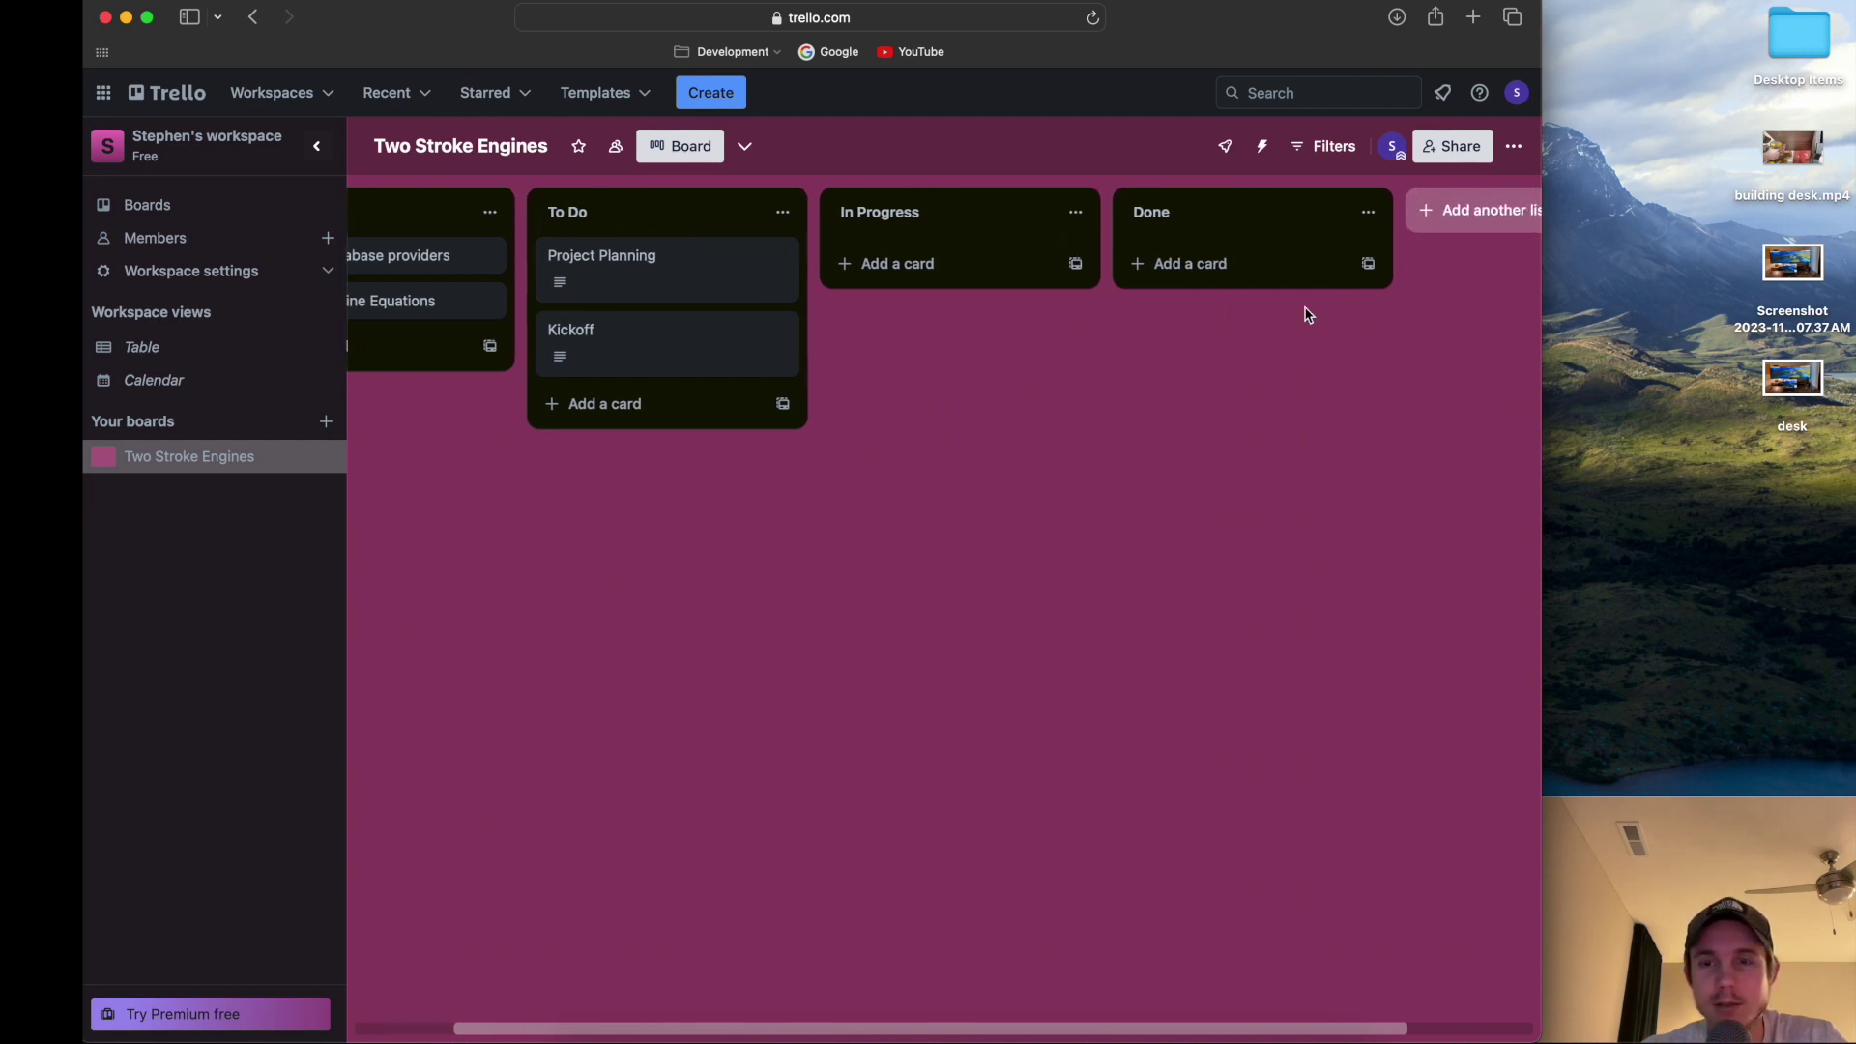
{"action": "scroll", "coordinate": [1283, 307], "scroll_direction": "left", "scroll_amount": 4}
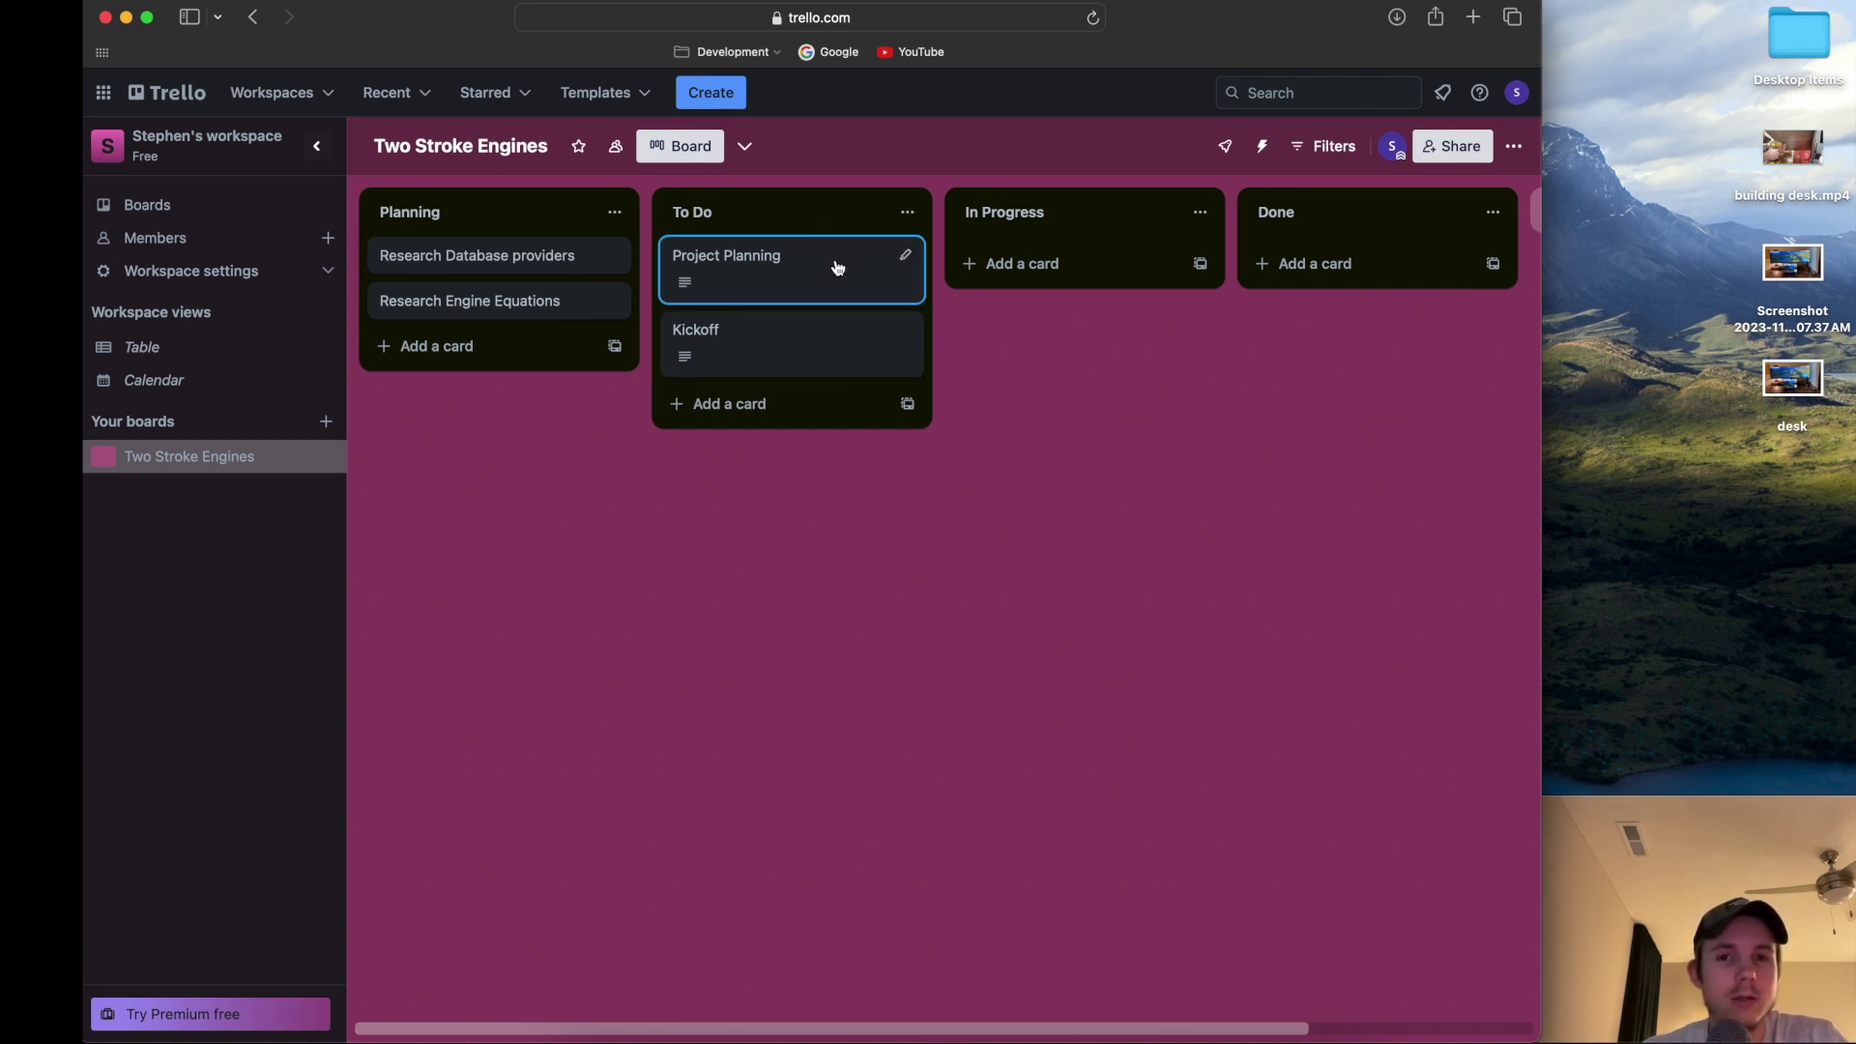
{"action": "left_click", "coordinate": [812, 348]}
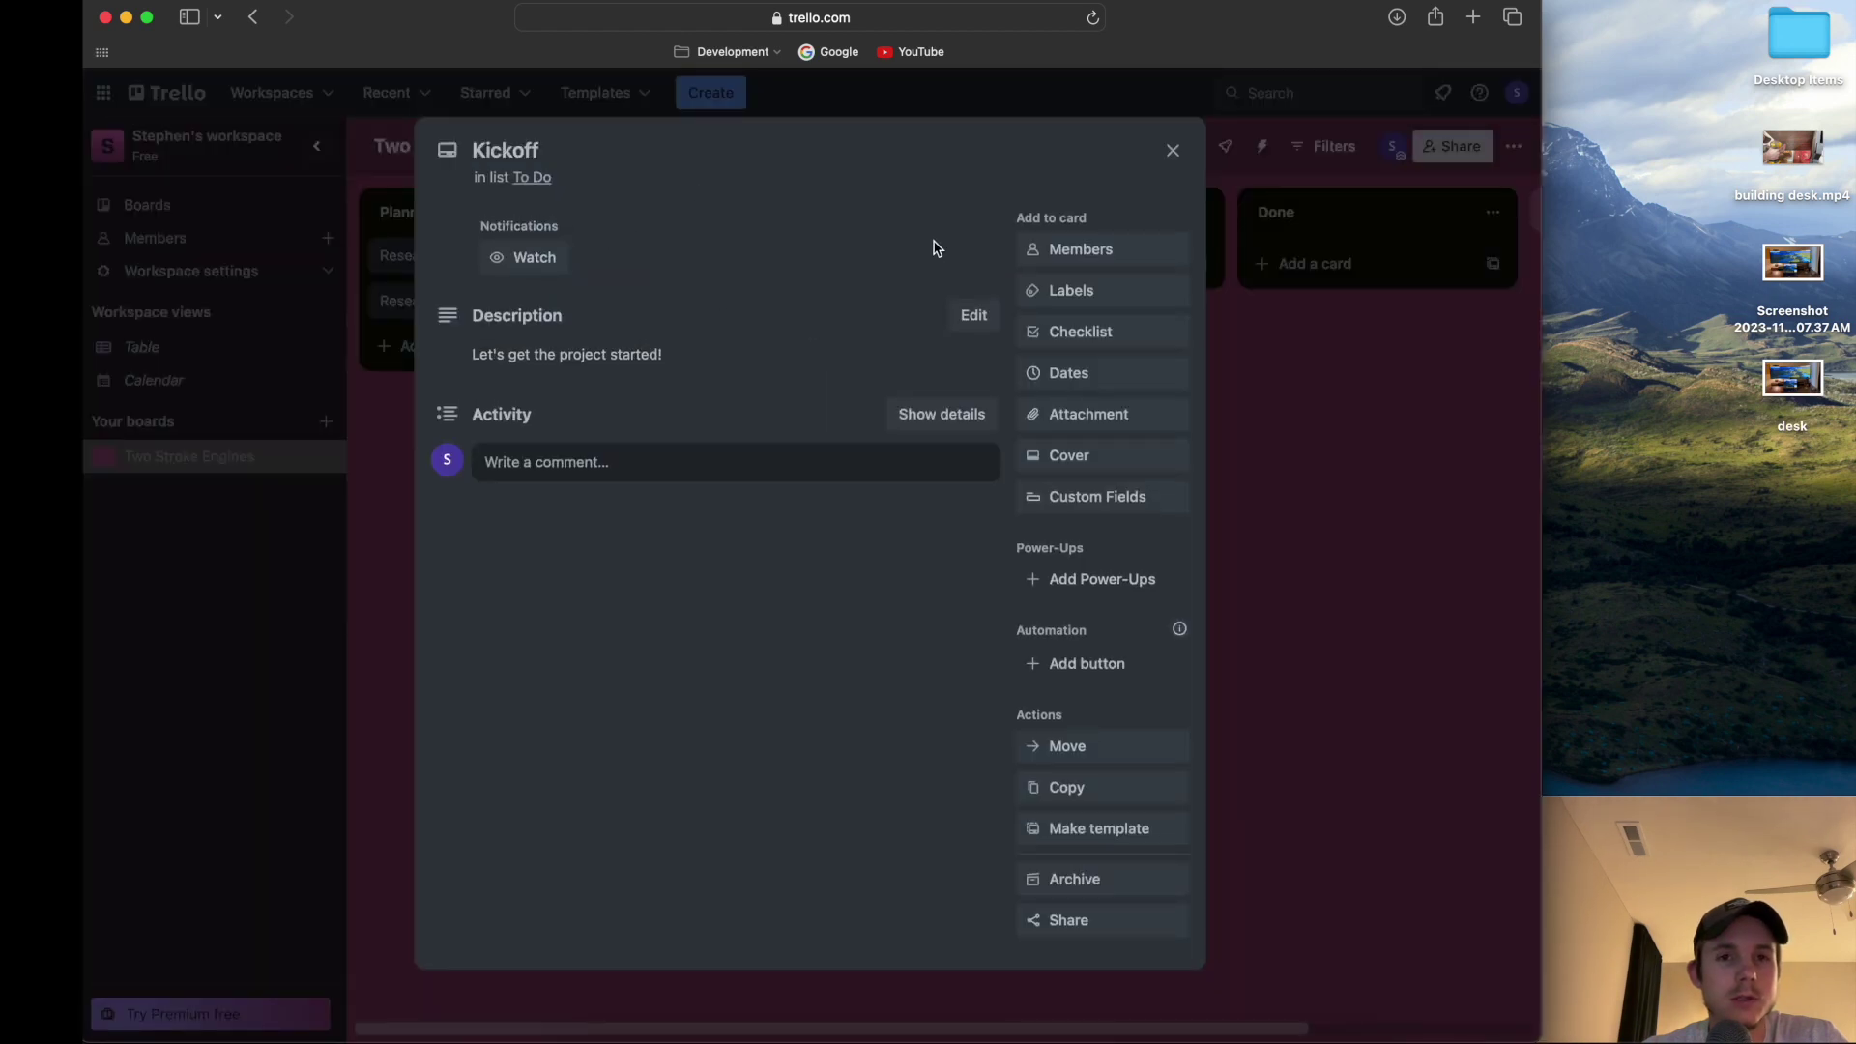
{"action": "left_click", "coordinate": [1173, 151]}
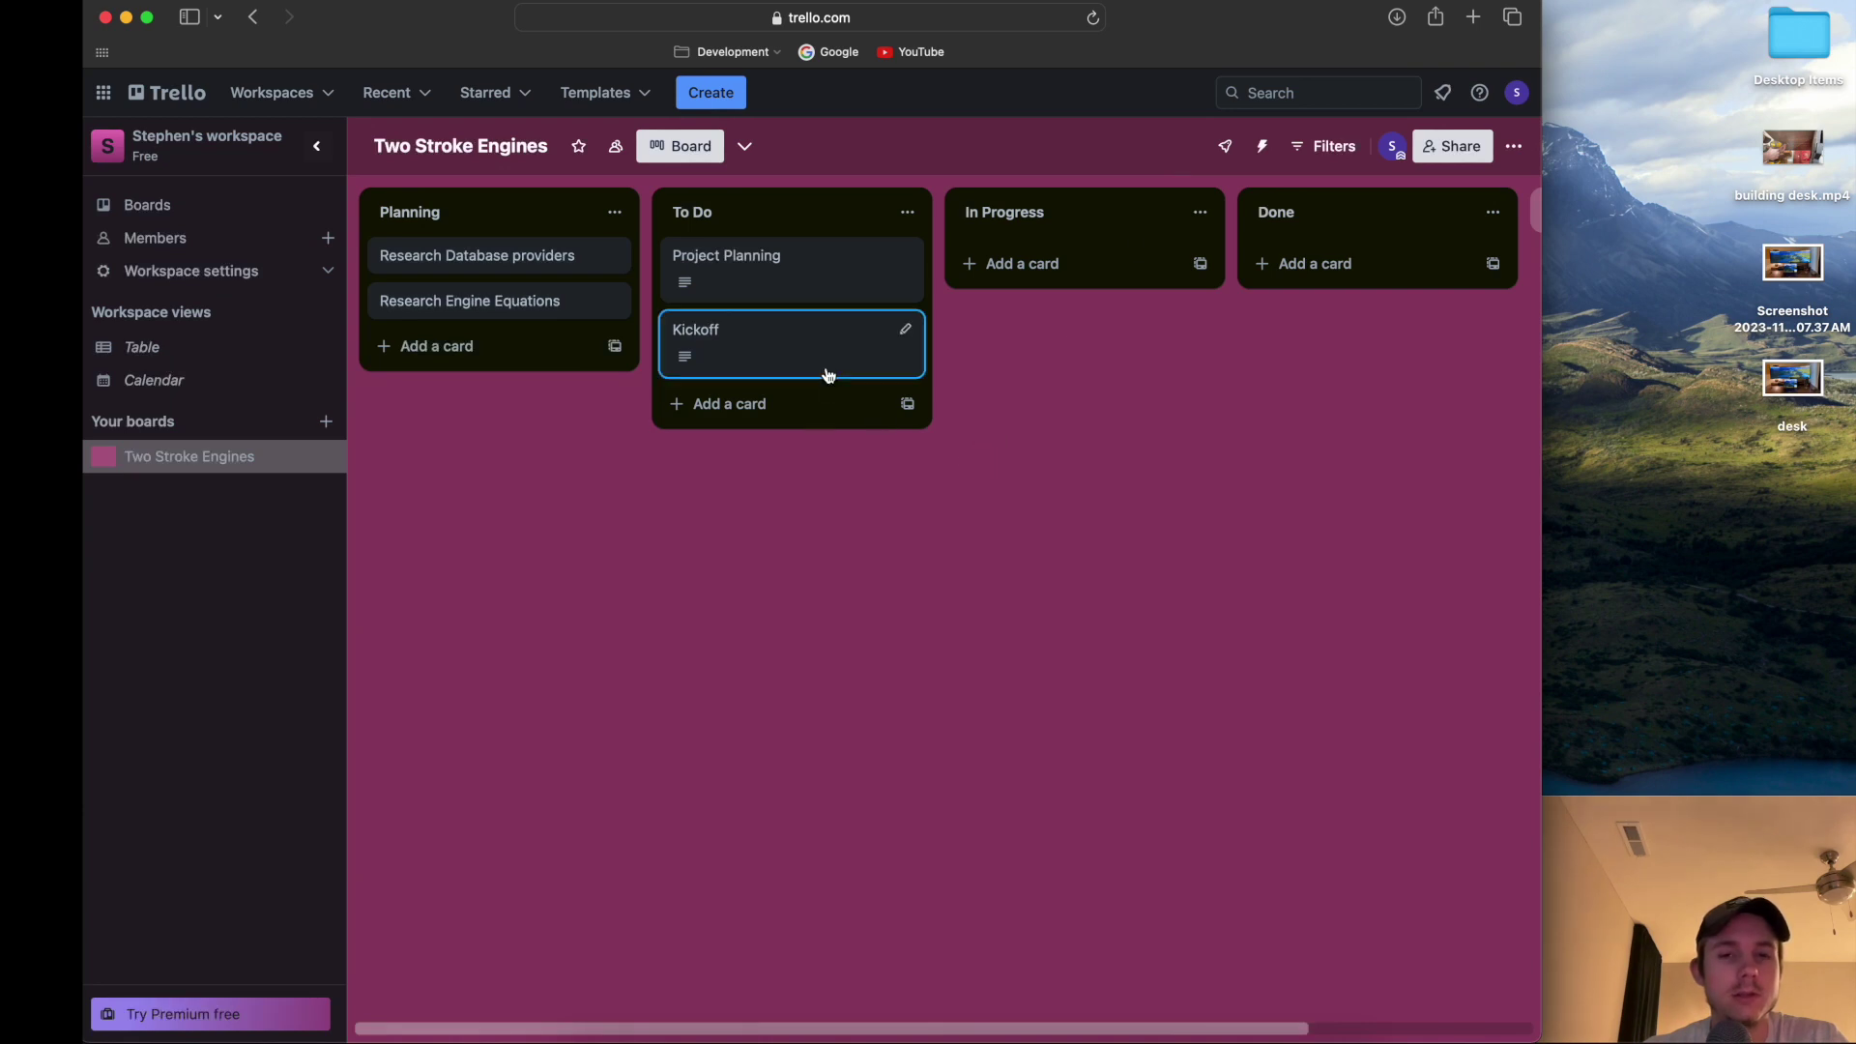
{"action": "left_click_drag", "start_coordinate": [813, 355], "coordinate": [1119, 286]}
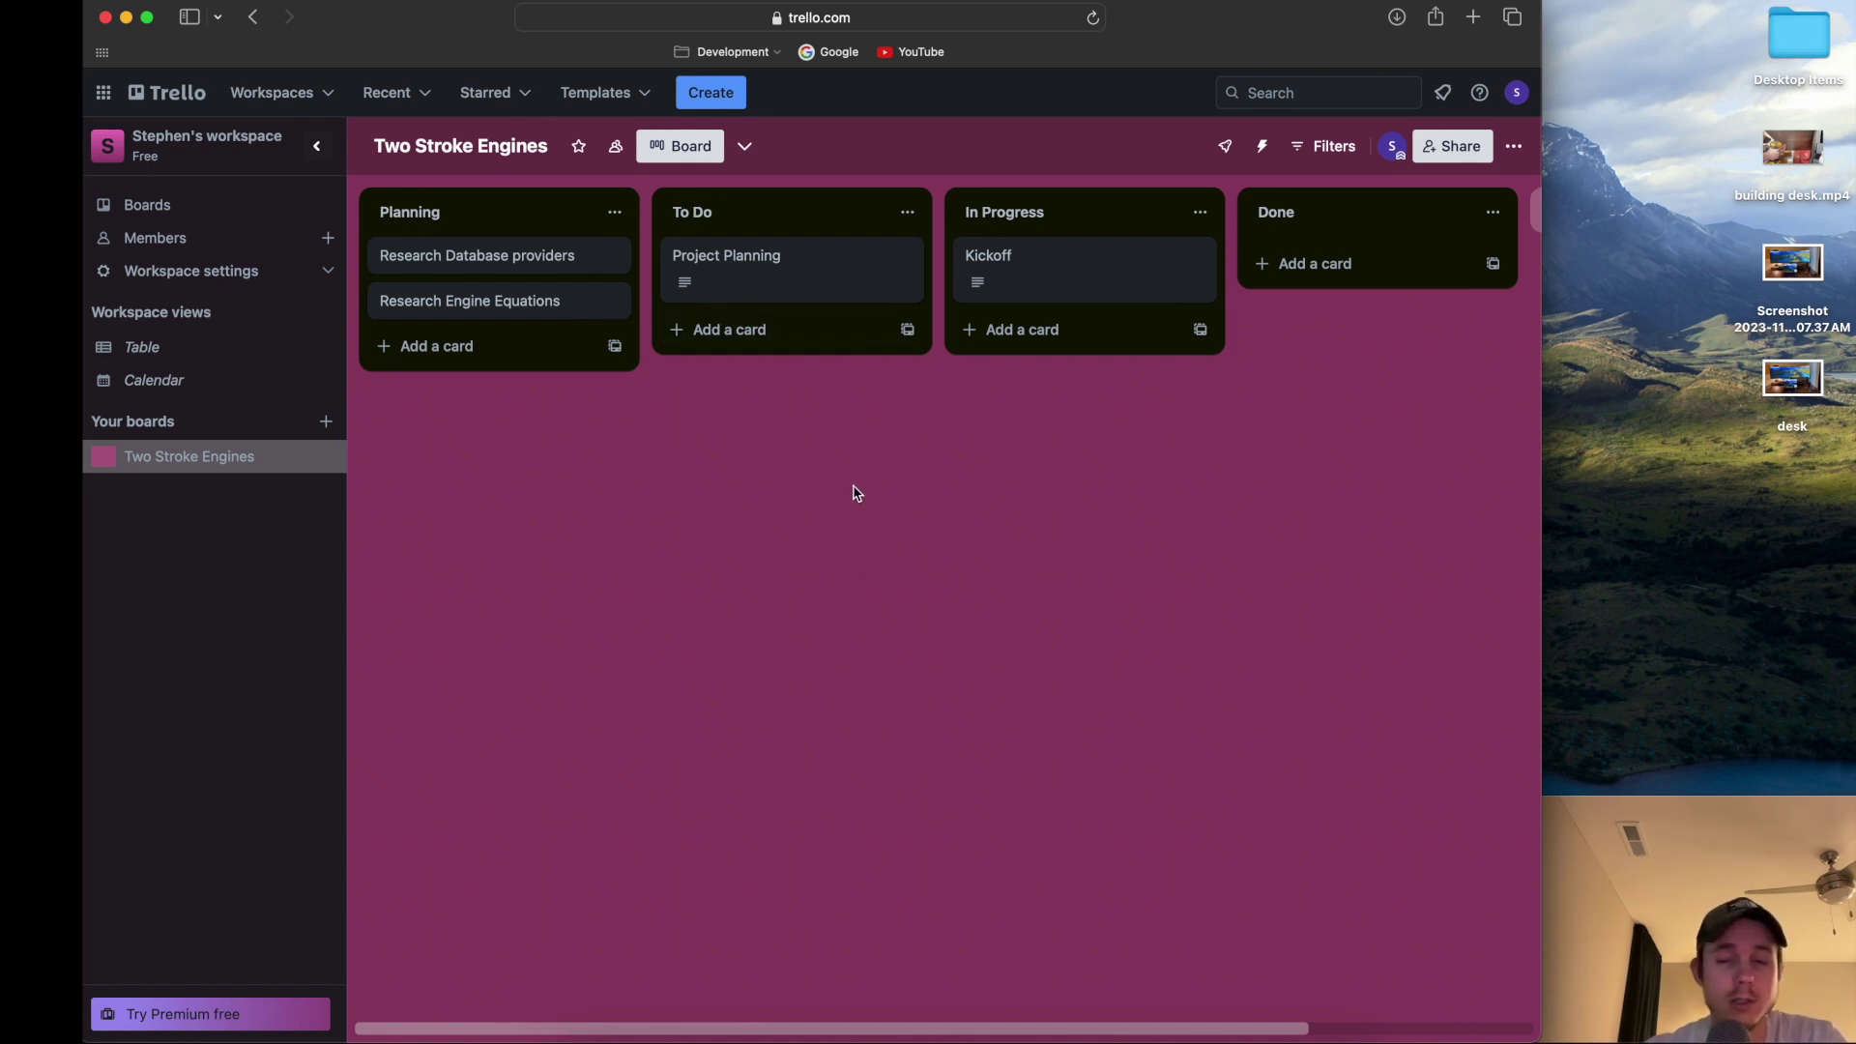
Add the headings "What:", "Why:" and "Done When:" below the existing text in the Kickoff card's description, separated by blank lines.
{"action": "left_click", "coordinate": [1090, 273]}
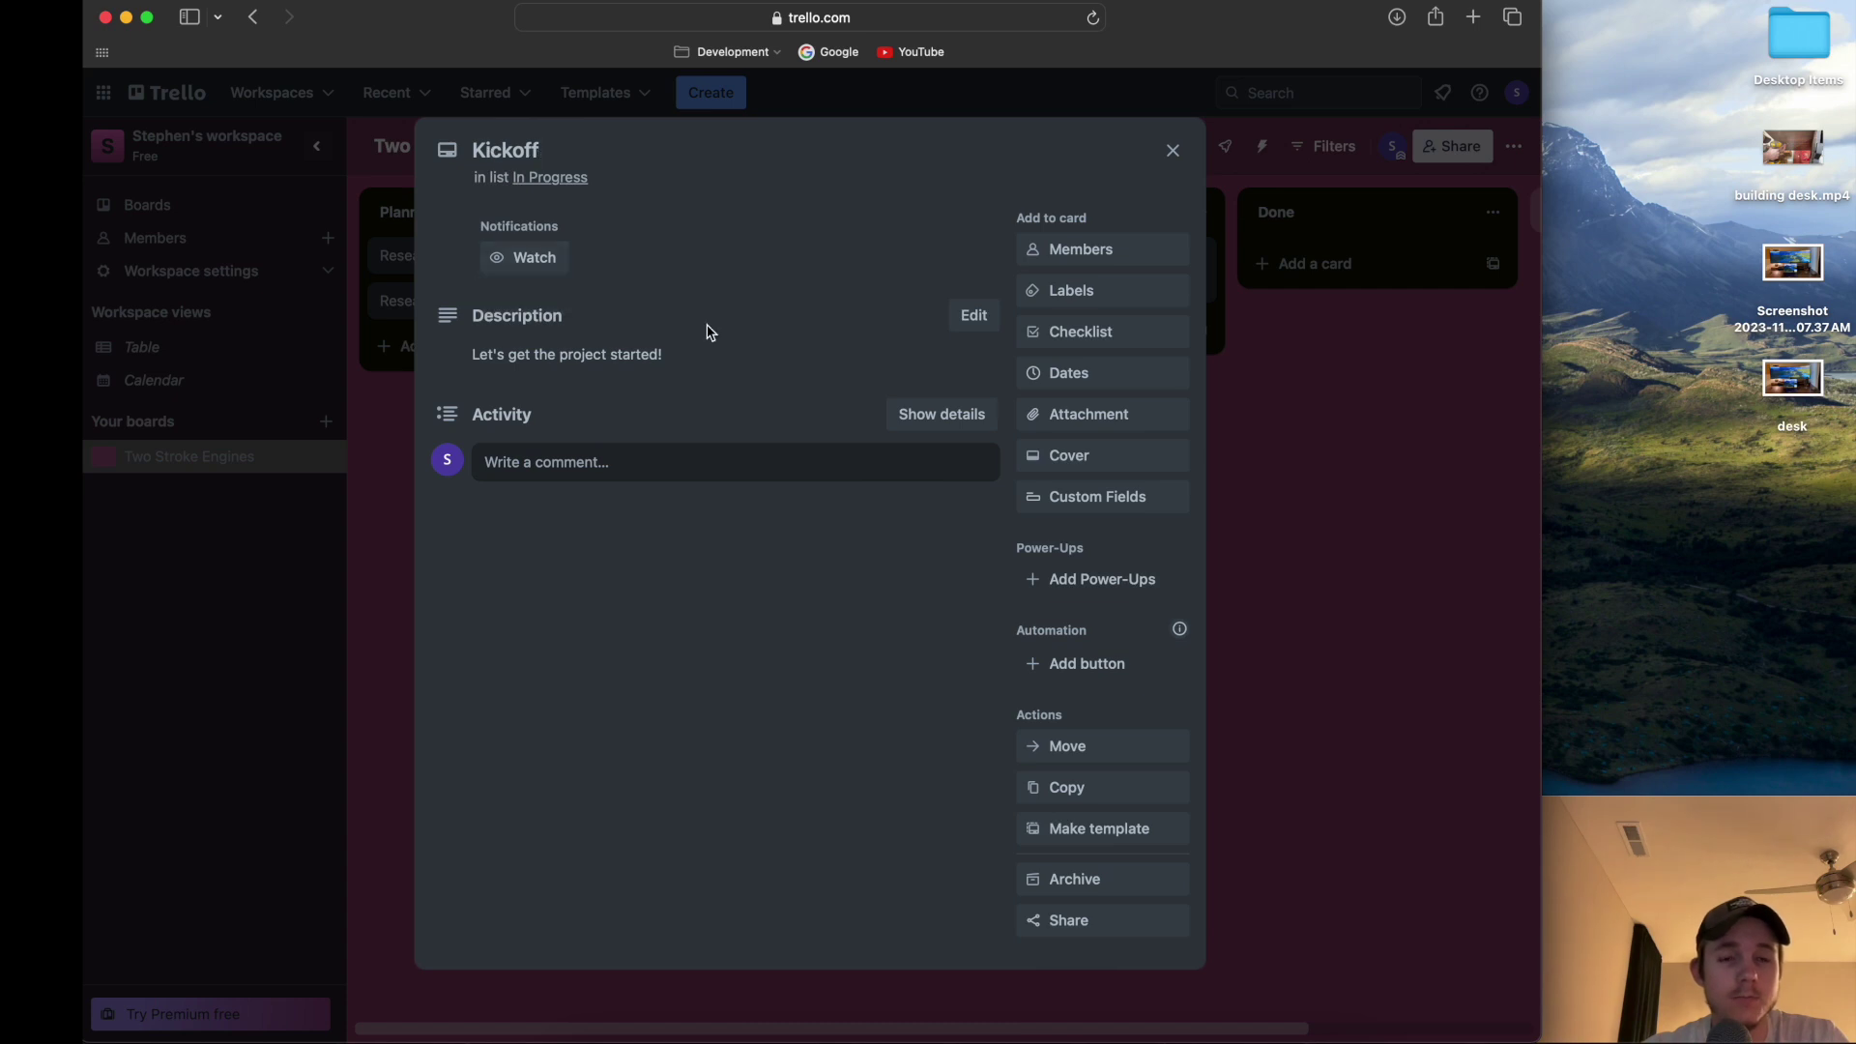
{"action": "left_click", "coordinate": [617, 355]}
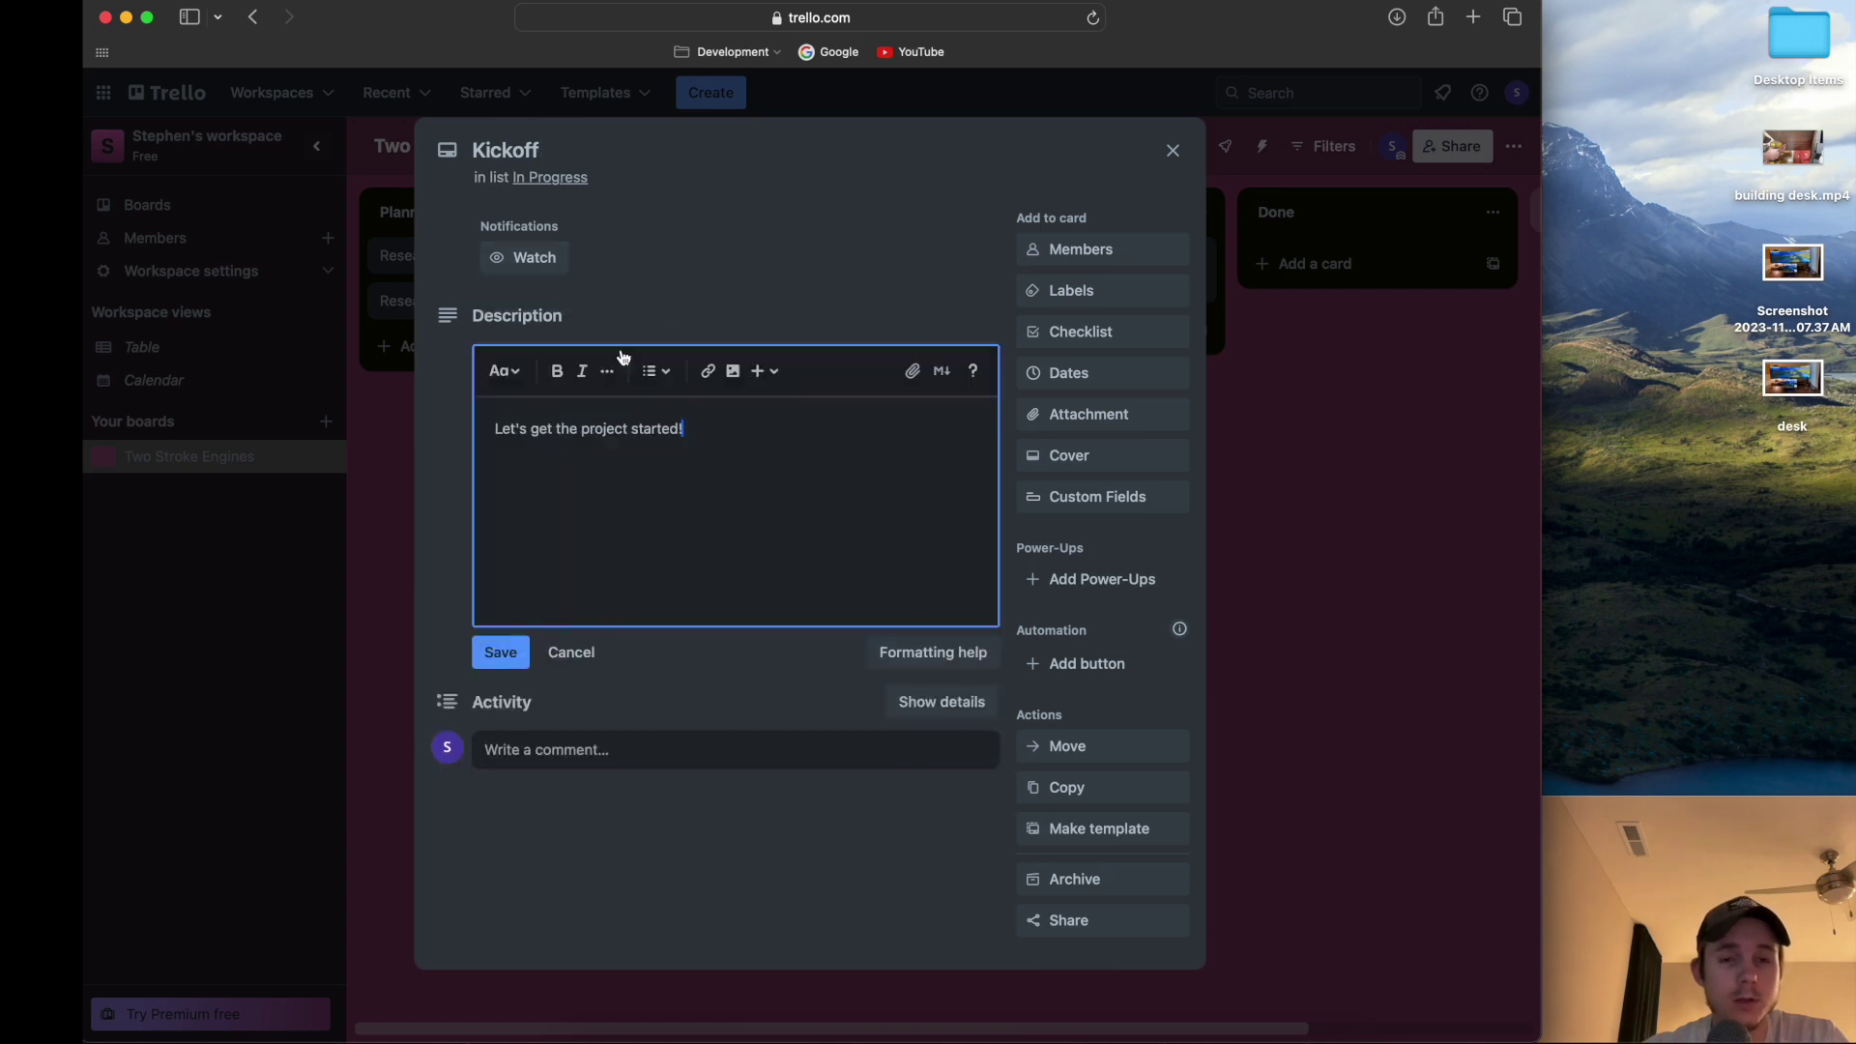
{"action": "triple_click", "coordinate": [704, 431]}
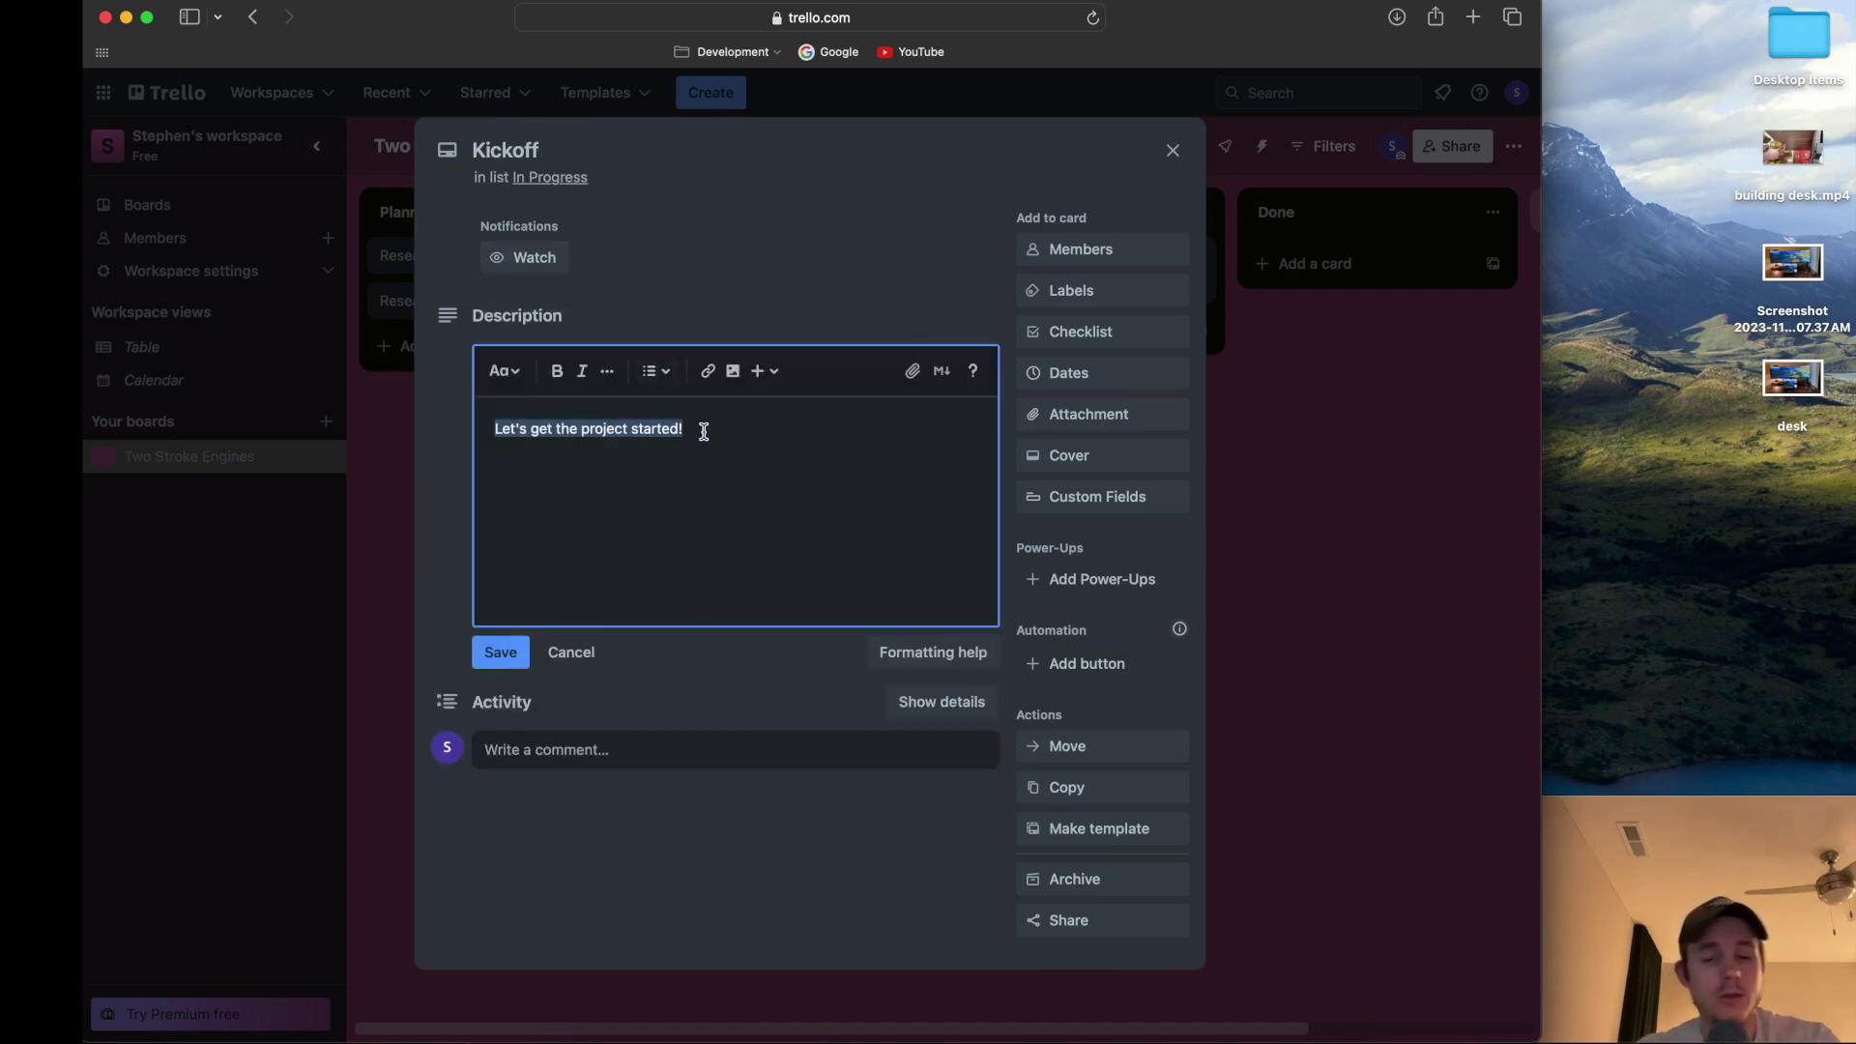
{"action": "left_click", "coordinate": [612, 460]}
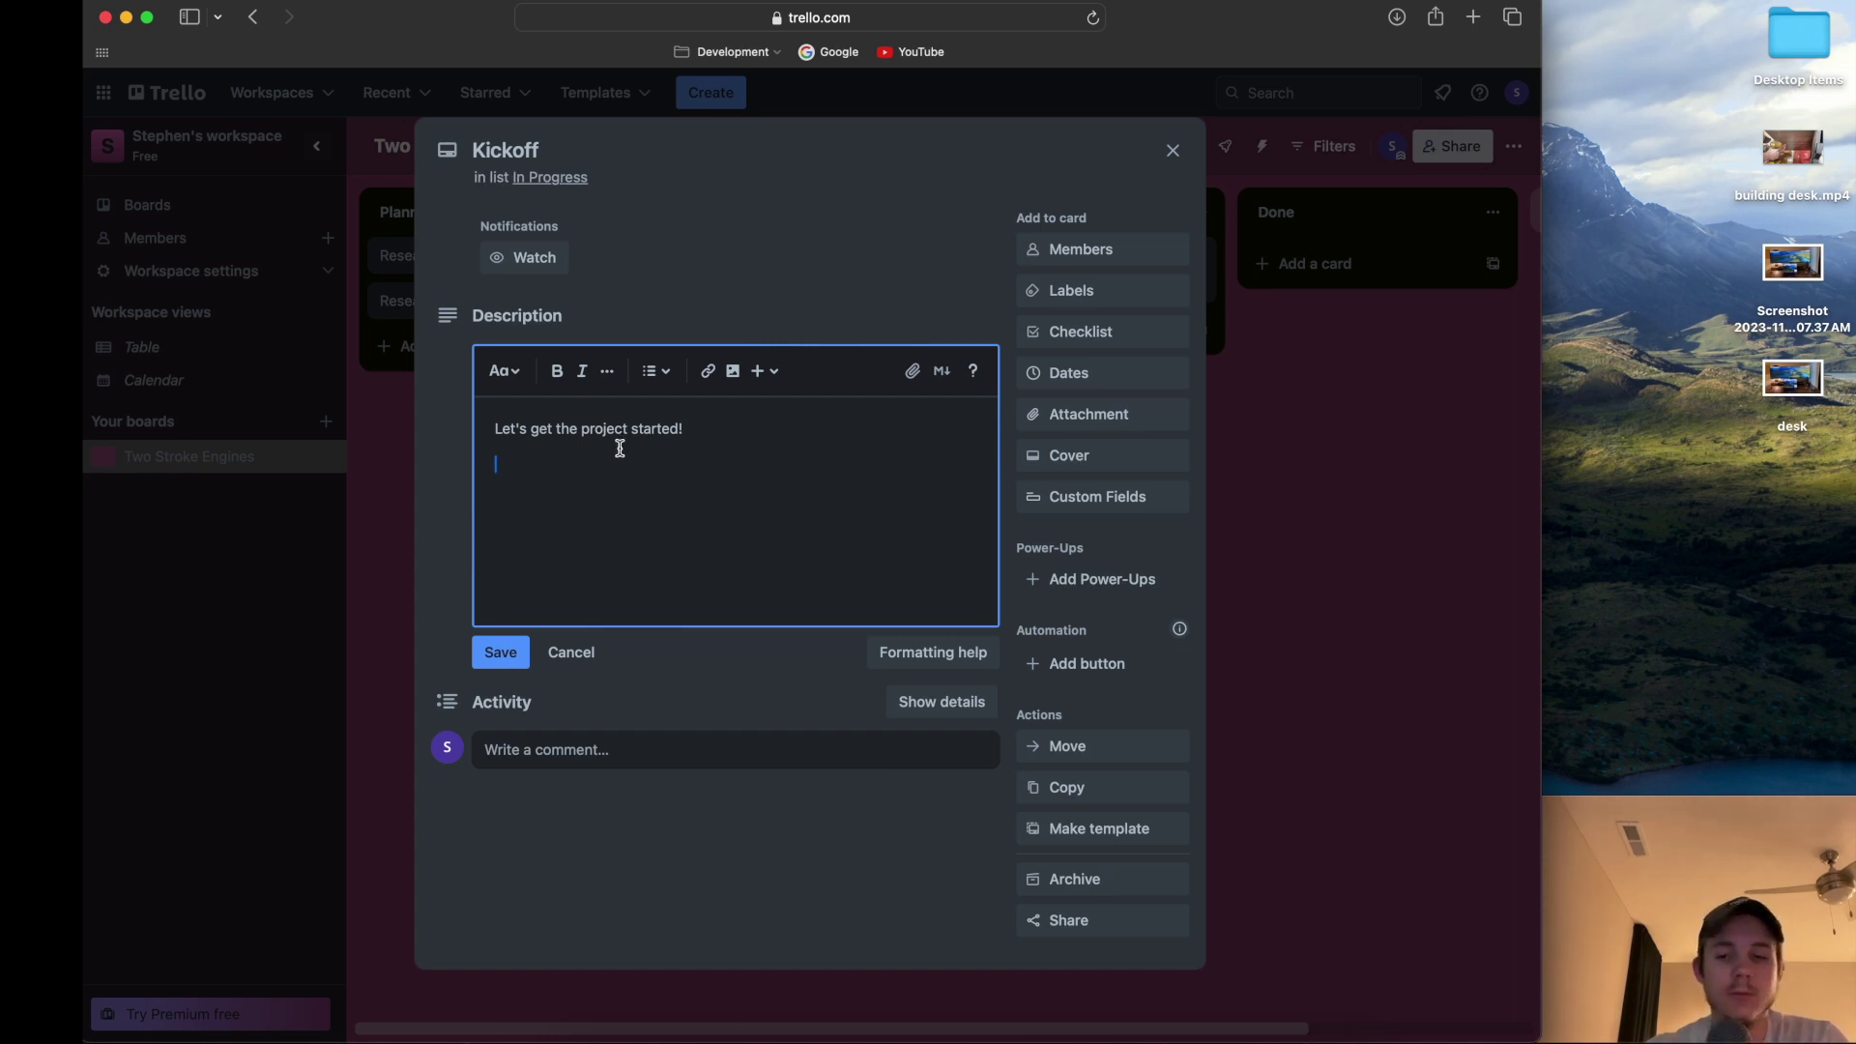
{"action": "type", "text": "What"}
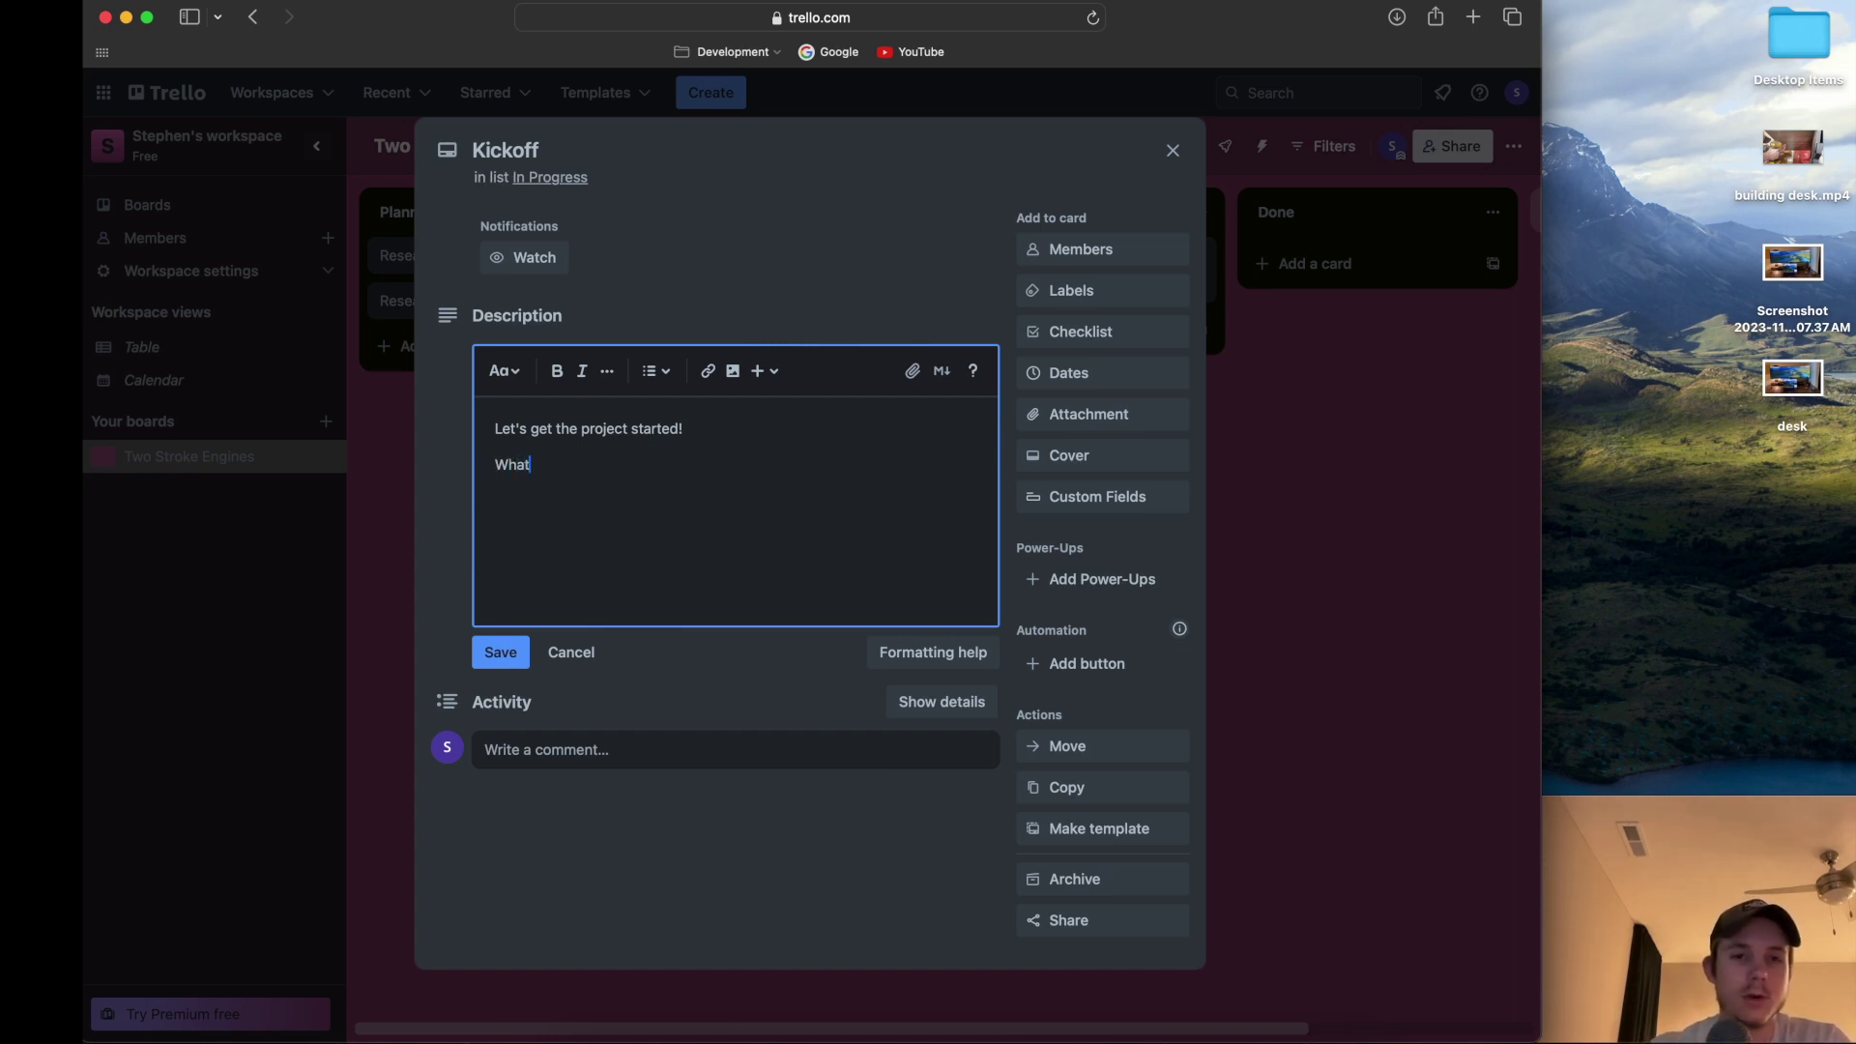
{"action": "type", "text": ":"}
{"action": "key", "text": "Return"}
{"action": "key", "text": "Return"}
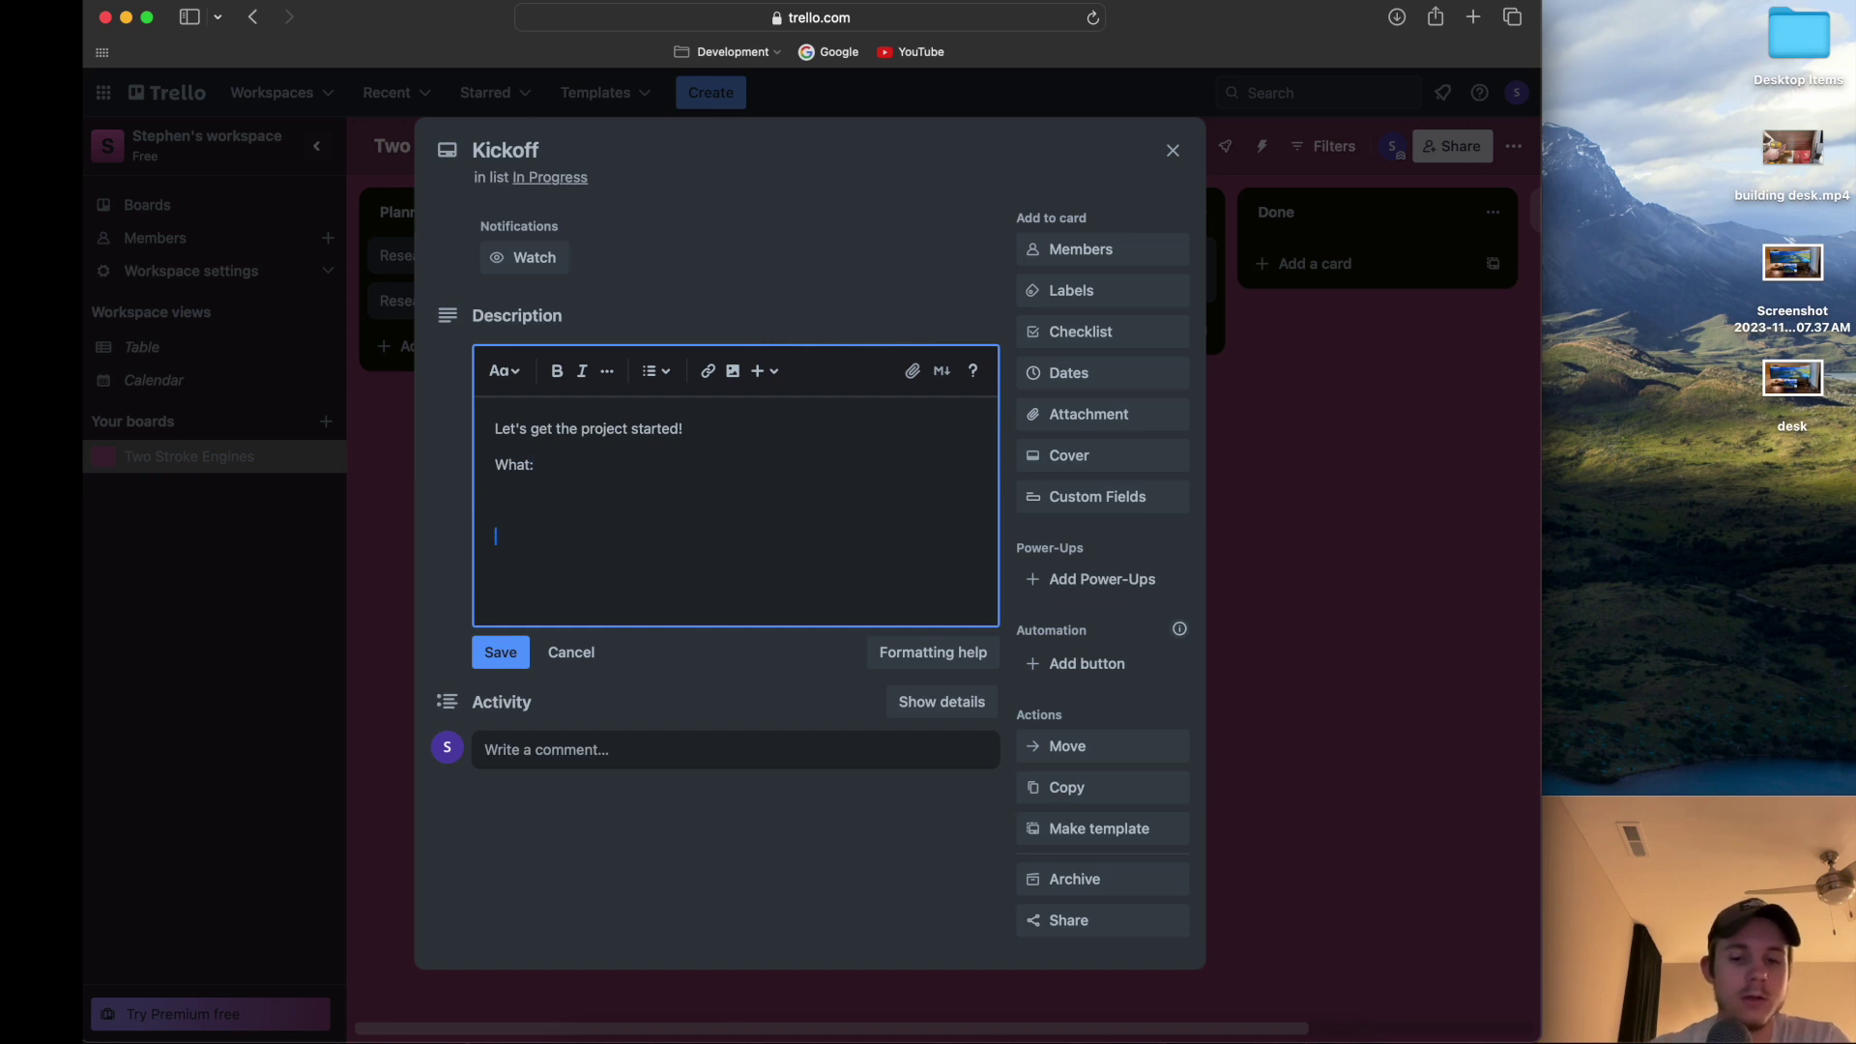
{"action": "type", "text": "Why"}
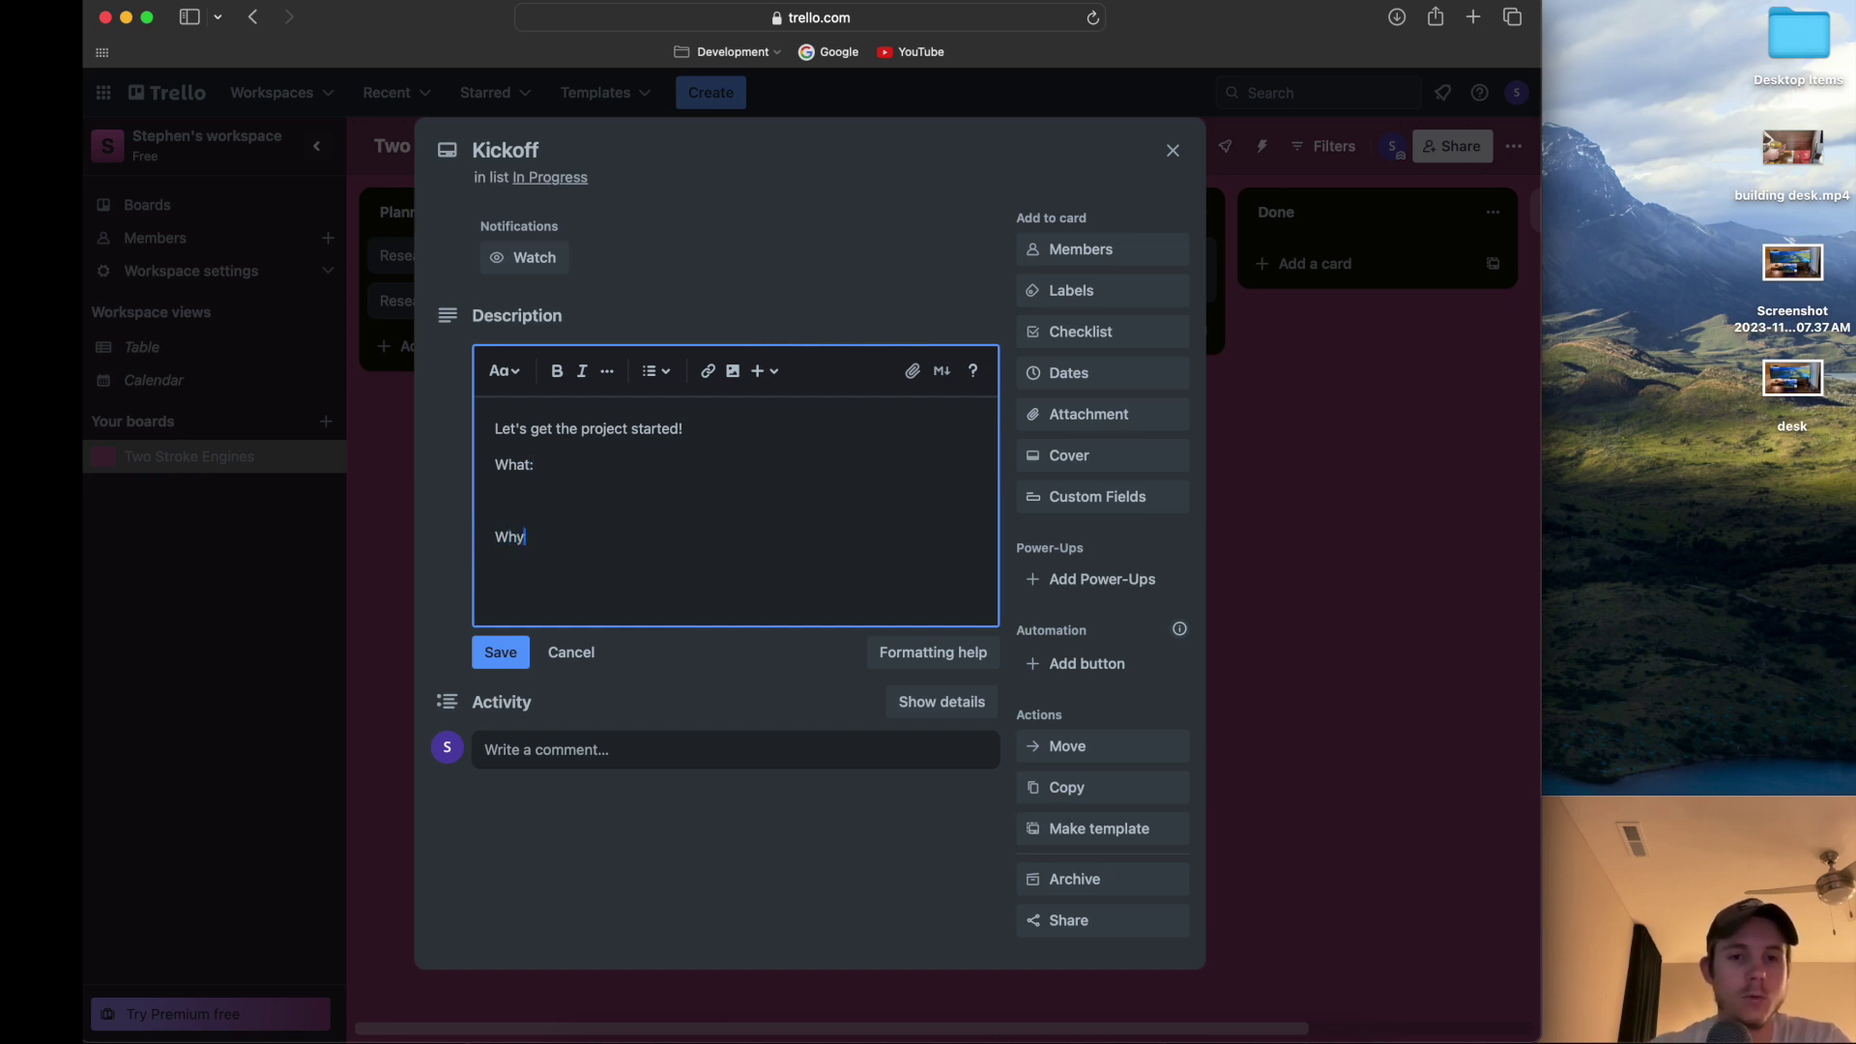
{"action": "type", "text": ":"}
{"action": "key", "text": "Return"}
{"action": "key", "text": "Return"}
{"action": "type", "text": "Done"}
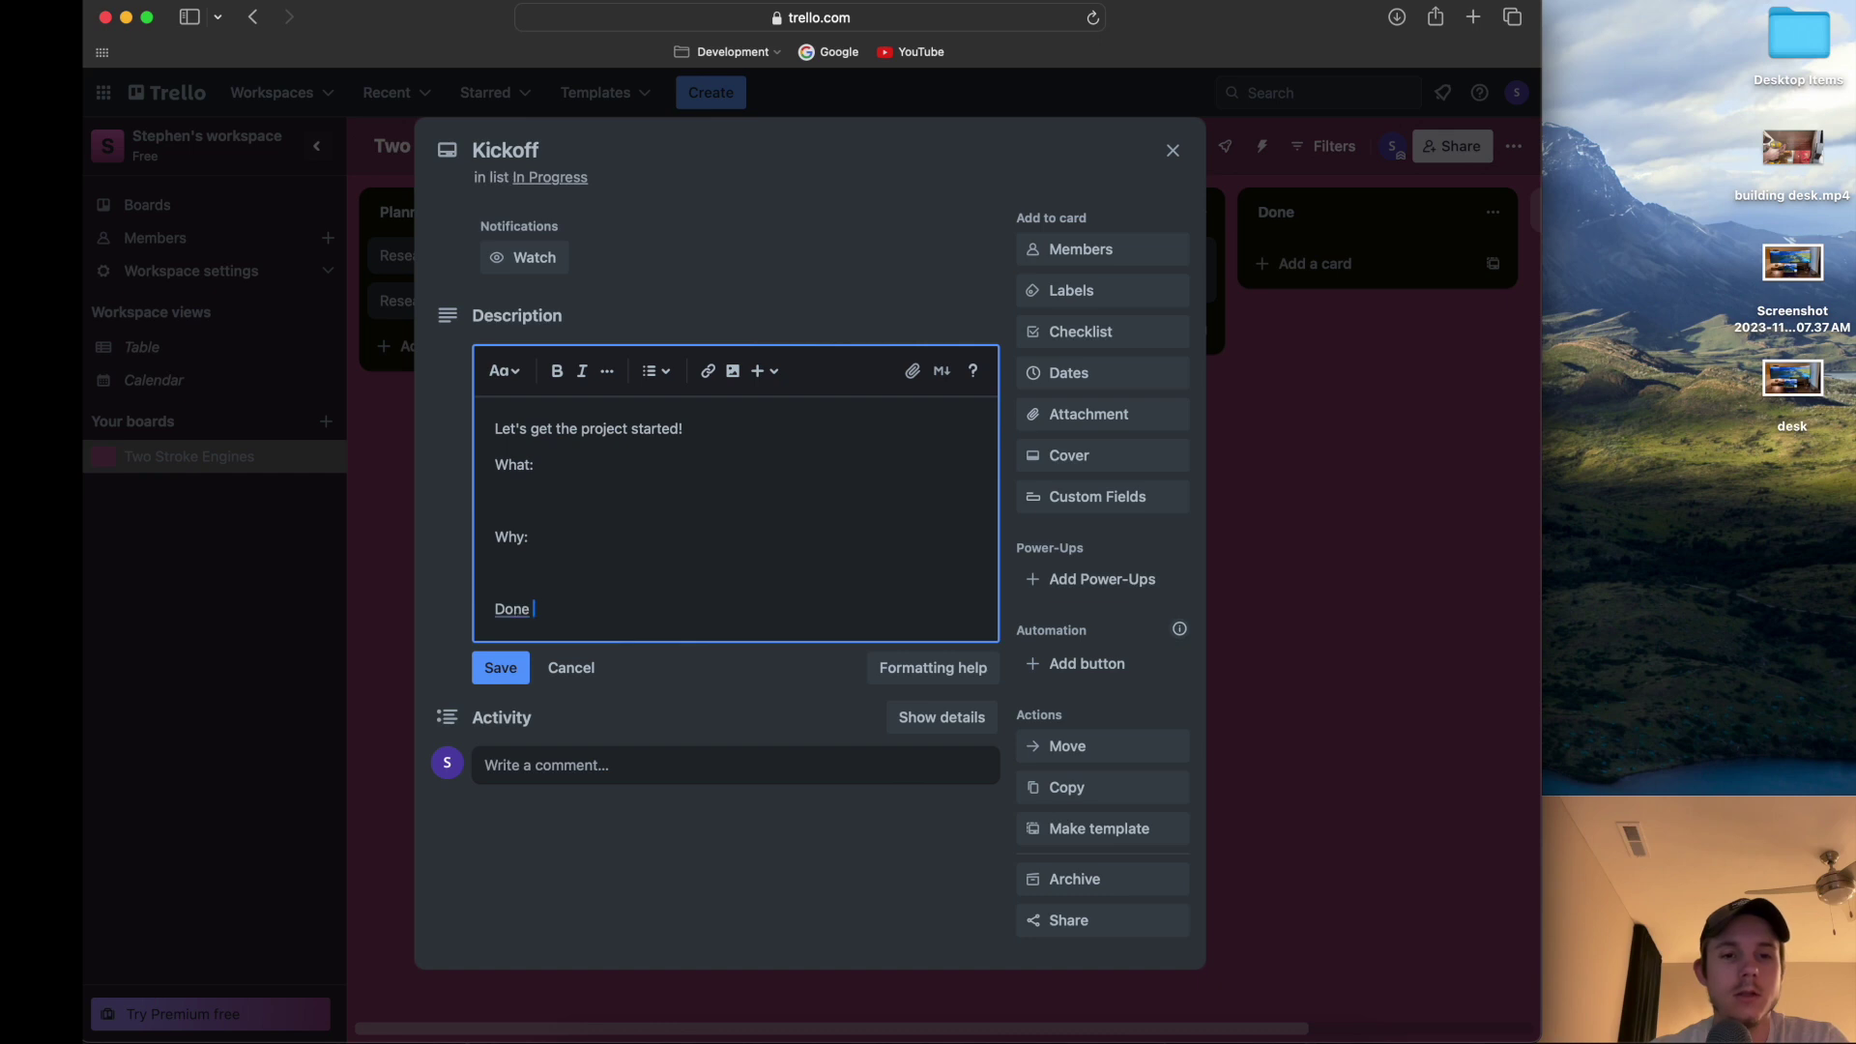
{"action": "type", "text": " When:"}
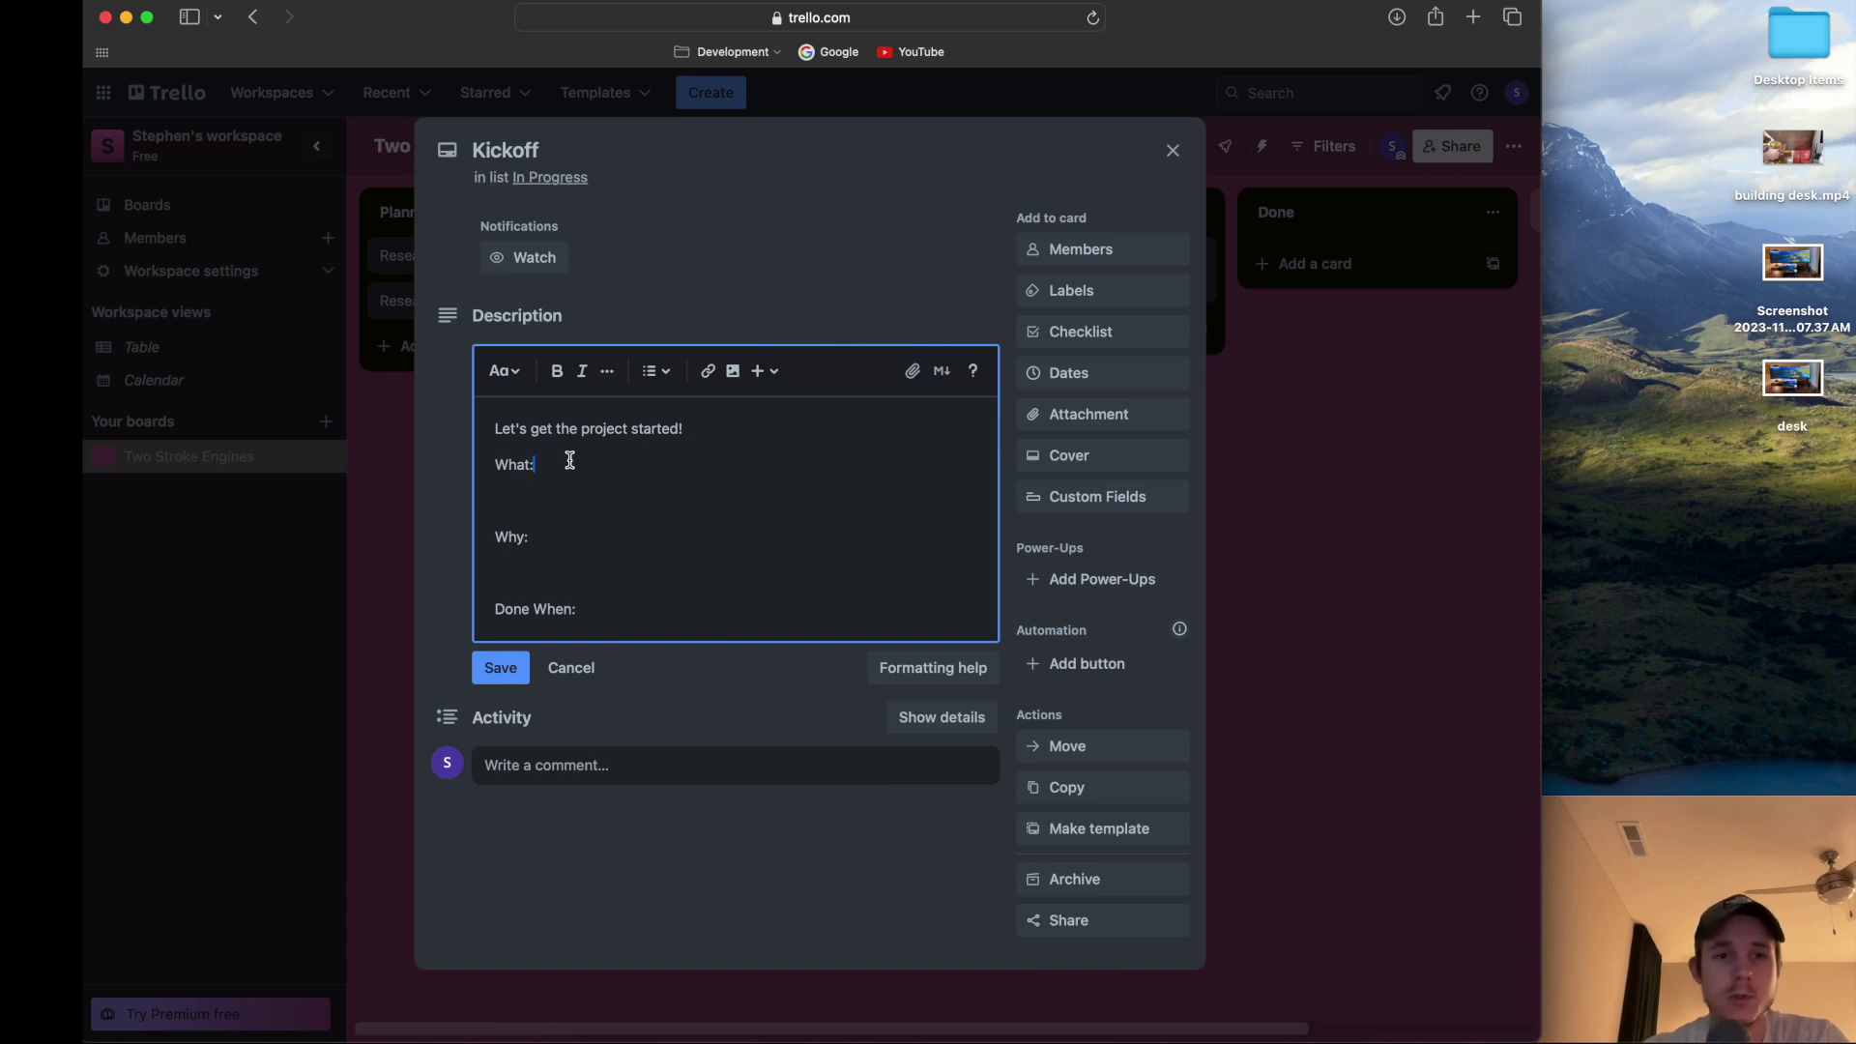
Add the bullet "Officially begin the project." under the "What:" heading of the description.
{"action": "key", "text": "Return"}
{"action": "type", "text": "- "}
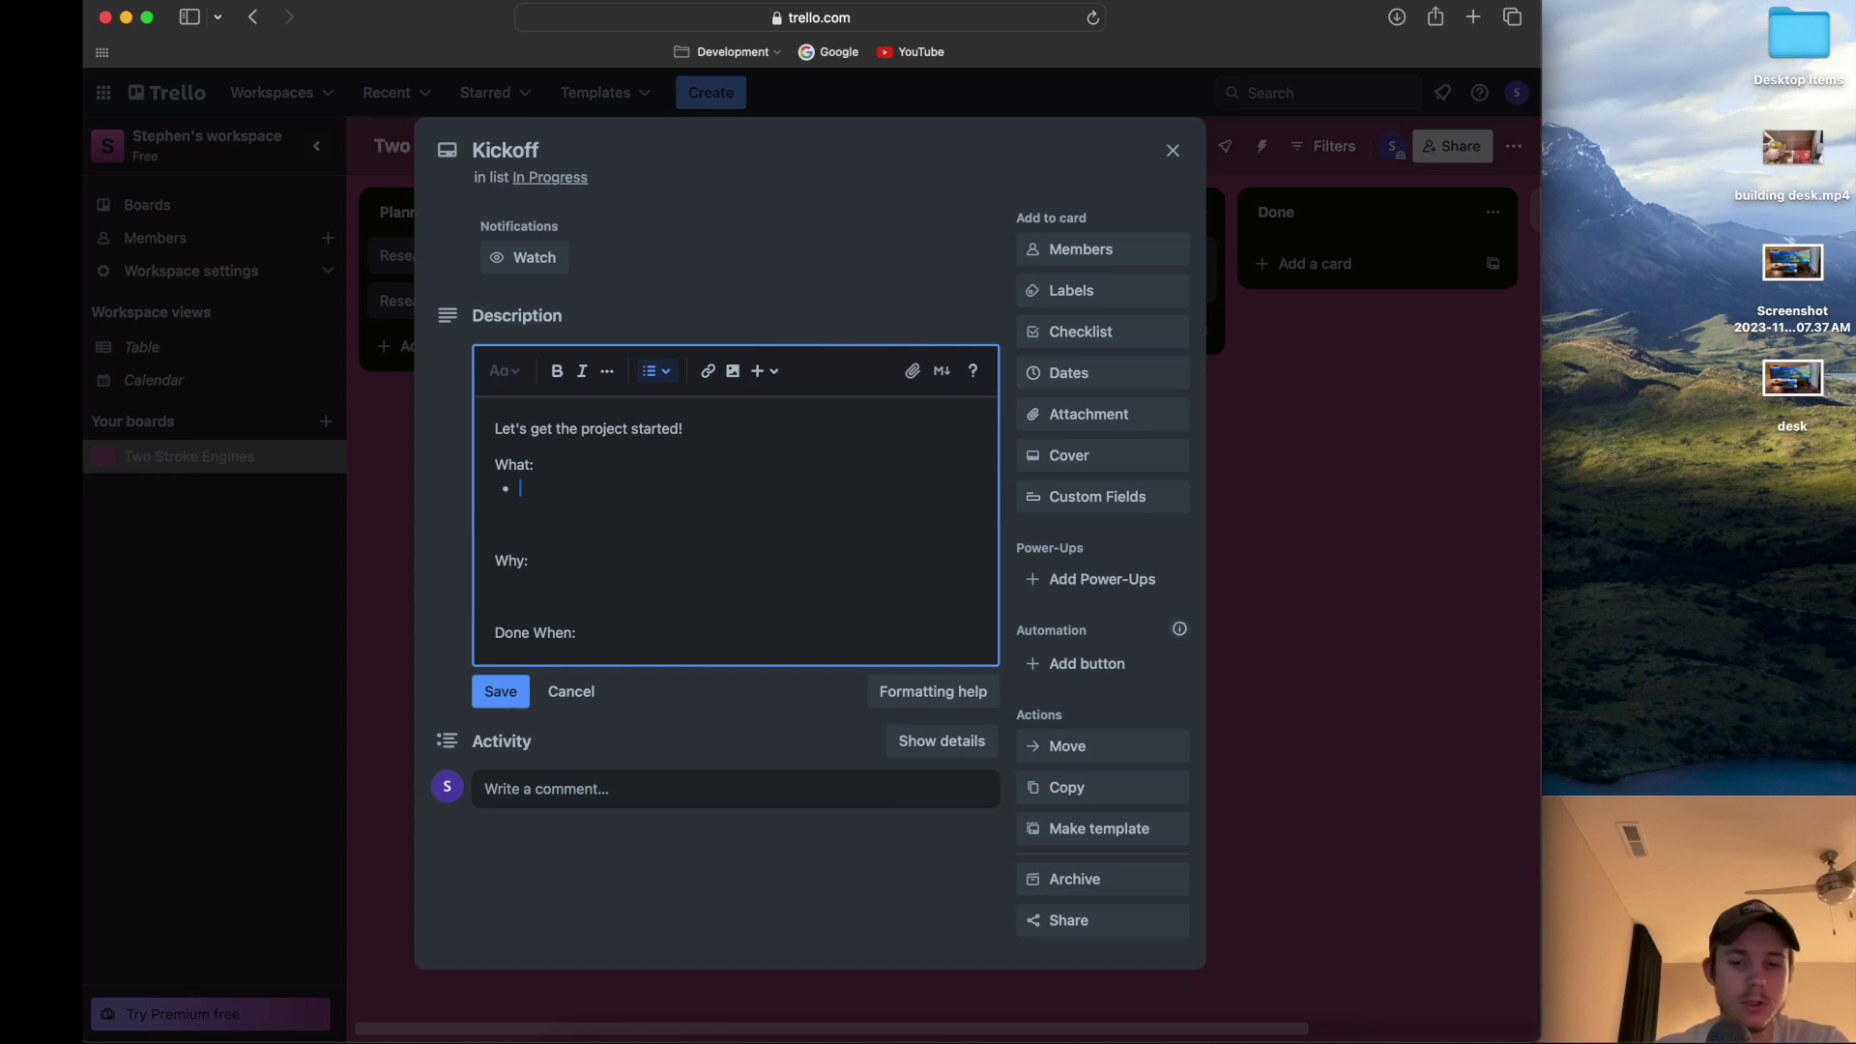
{"action": "type", "text": "Officiall"}
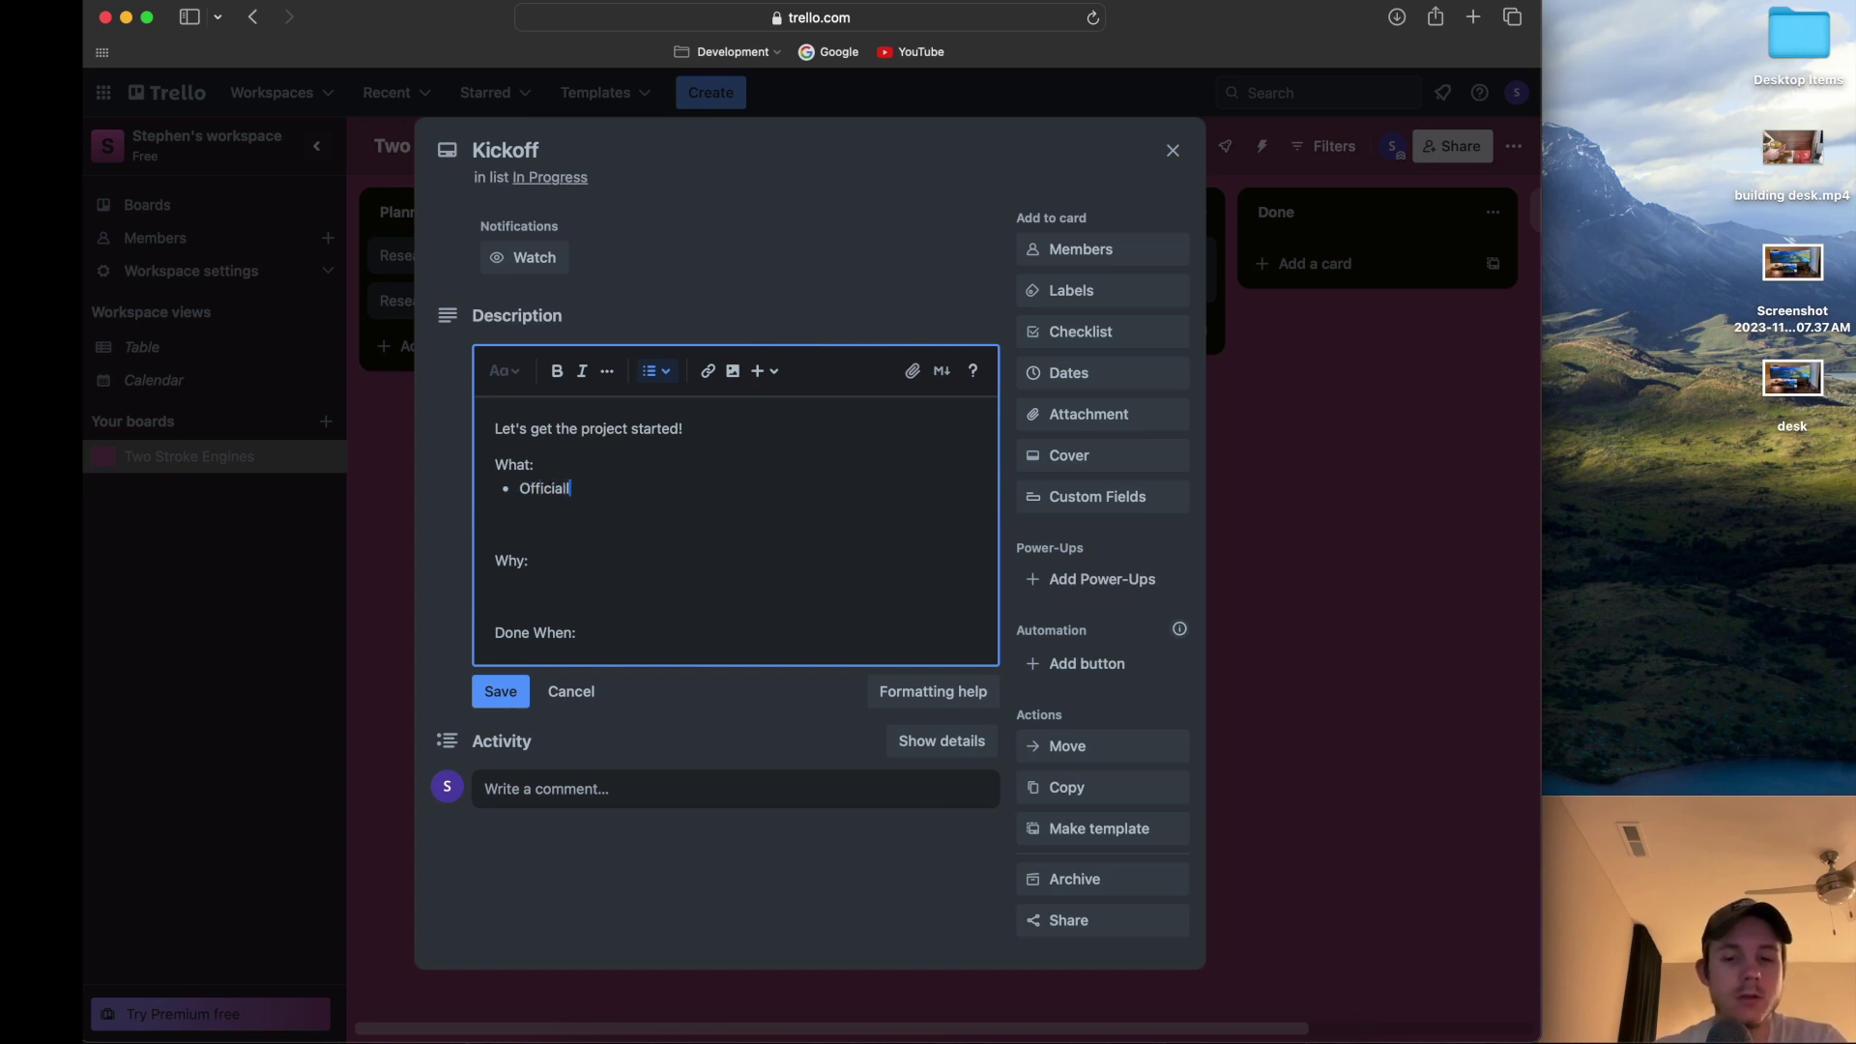
{"action": "type", "text": "y begin the "}
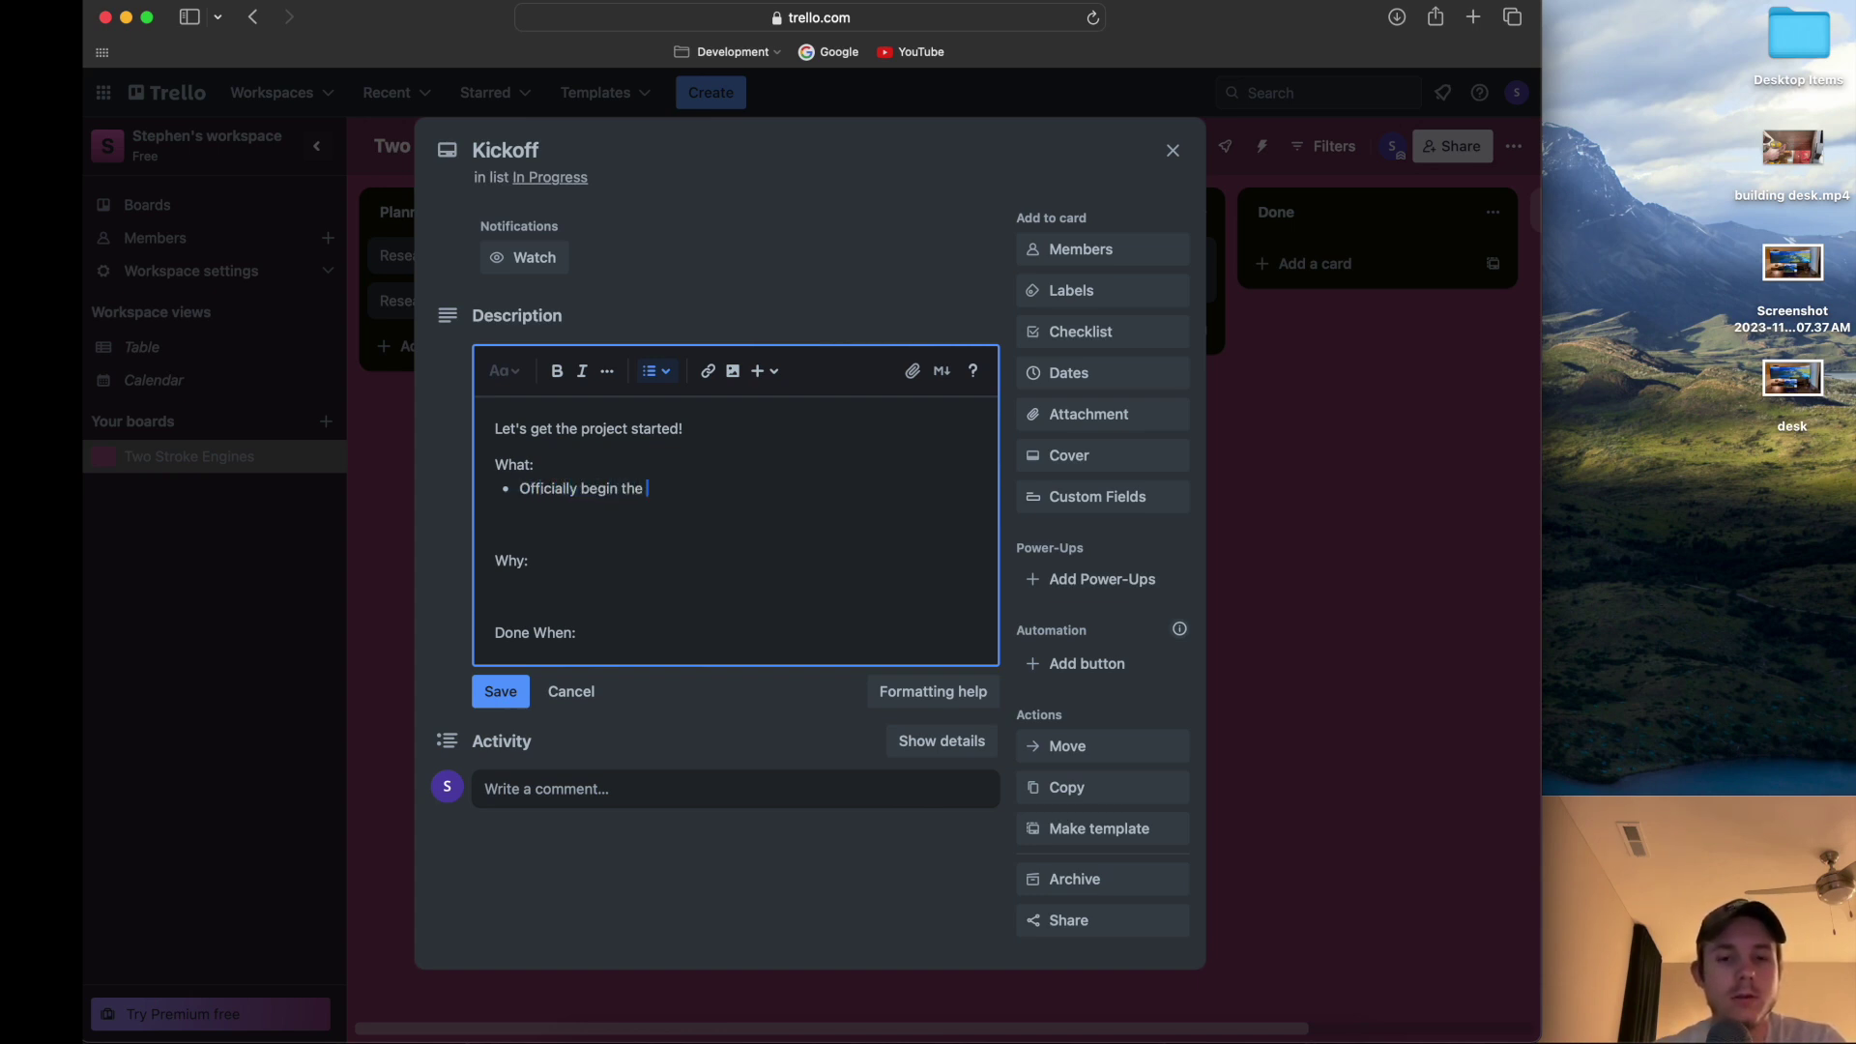
{"action": "type", "text": "project."}
Add the bullet "We want to create a .NET + React application to work on engines." under the "Why:" heading.
{"action": "left_click", "coordinate": [555, 555]}
{"action": "key", "text": "Return"}
{"action": "type", "text": "- "}
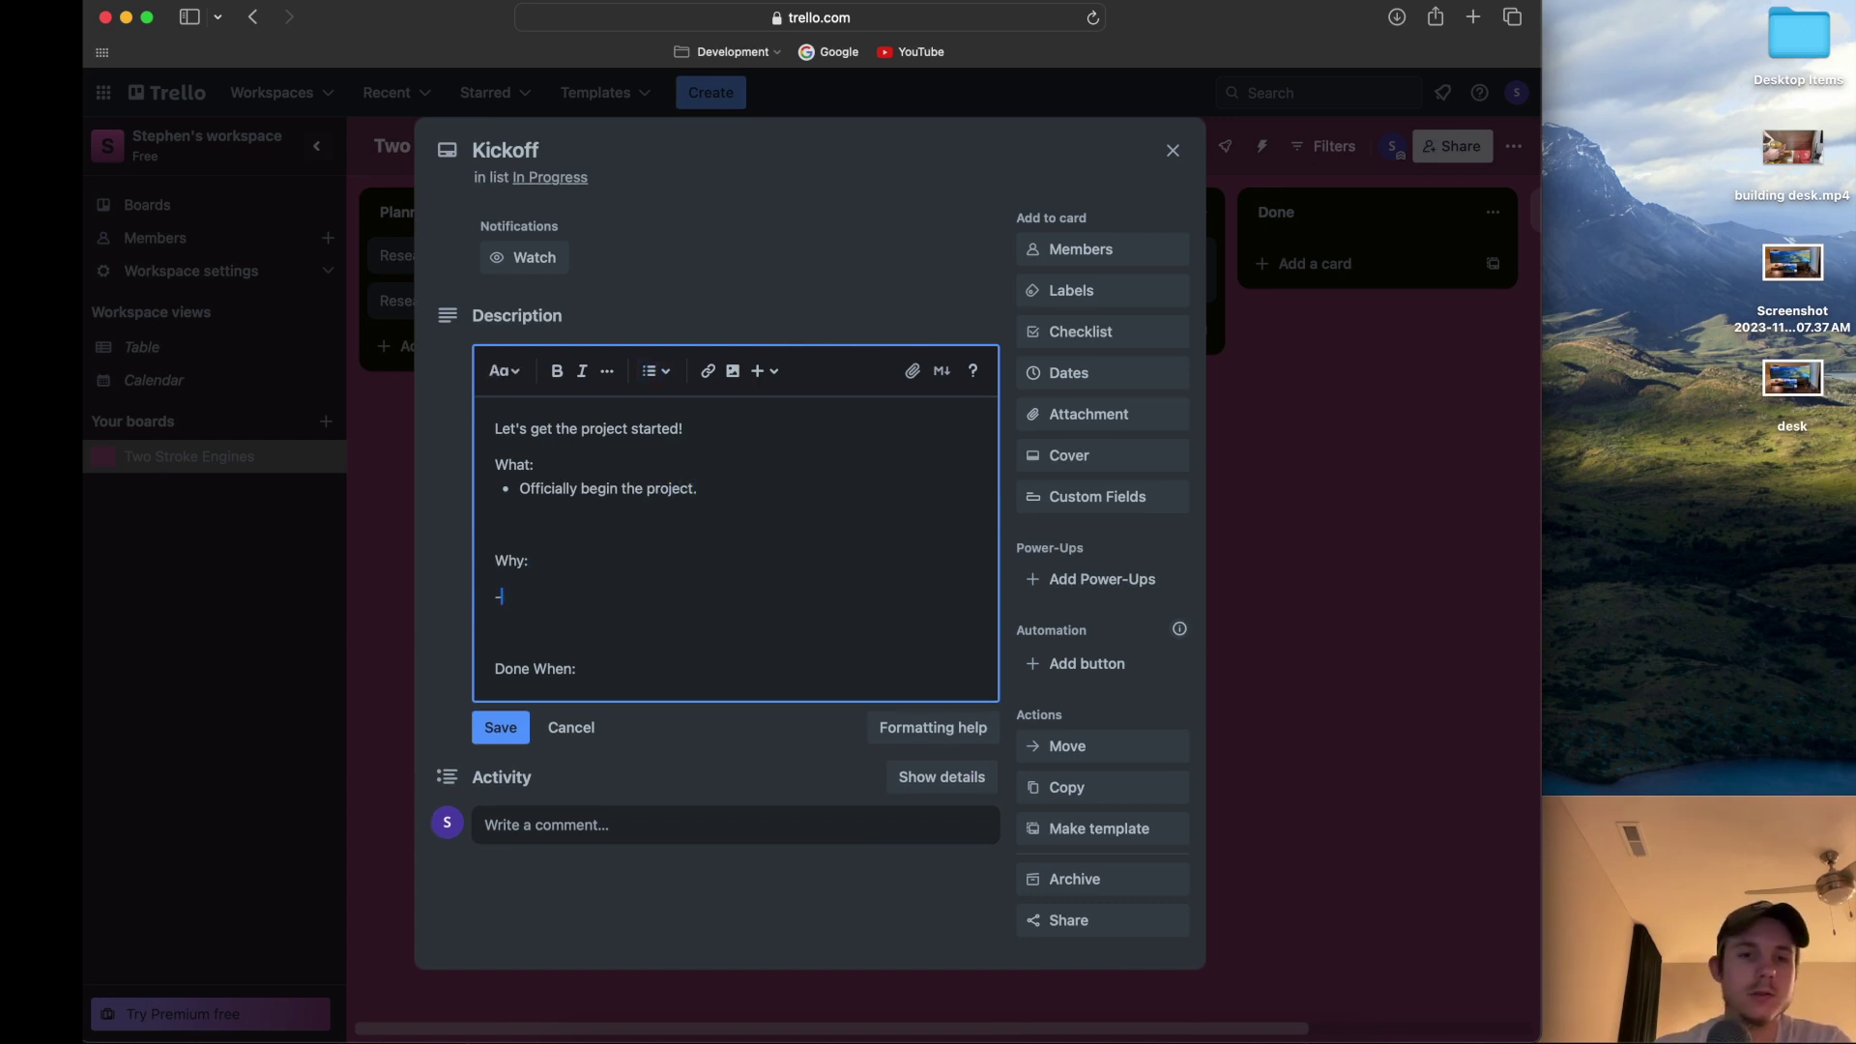
{"action": "type", "text": "We "}
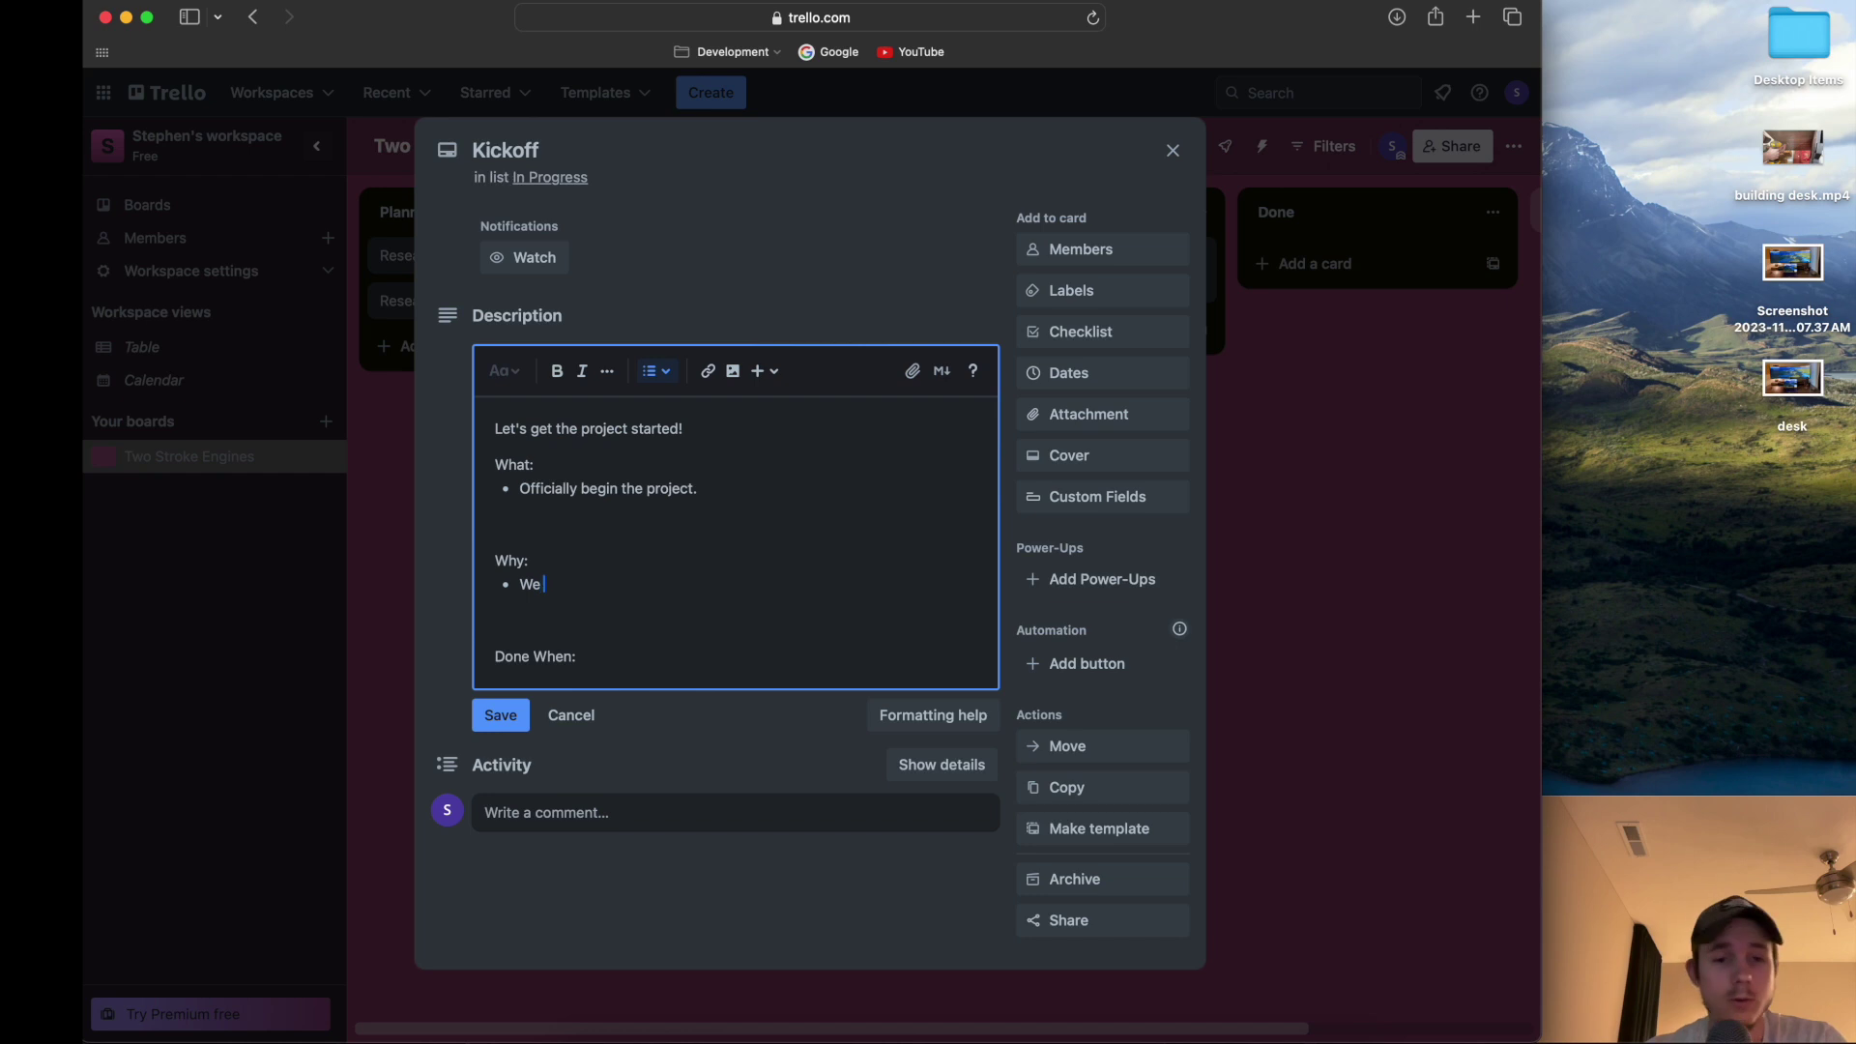
{"action": "type", "text": "want to crea"}
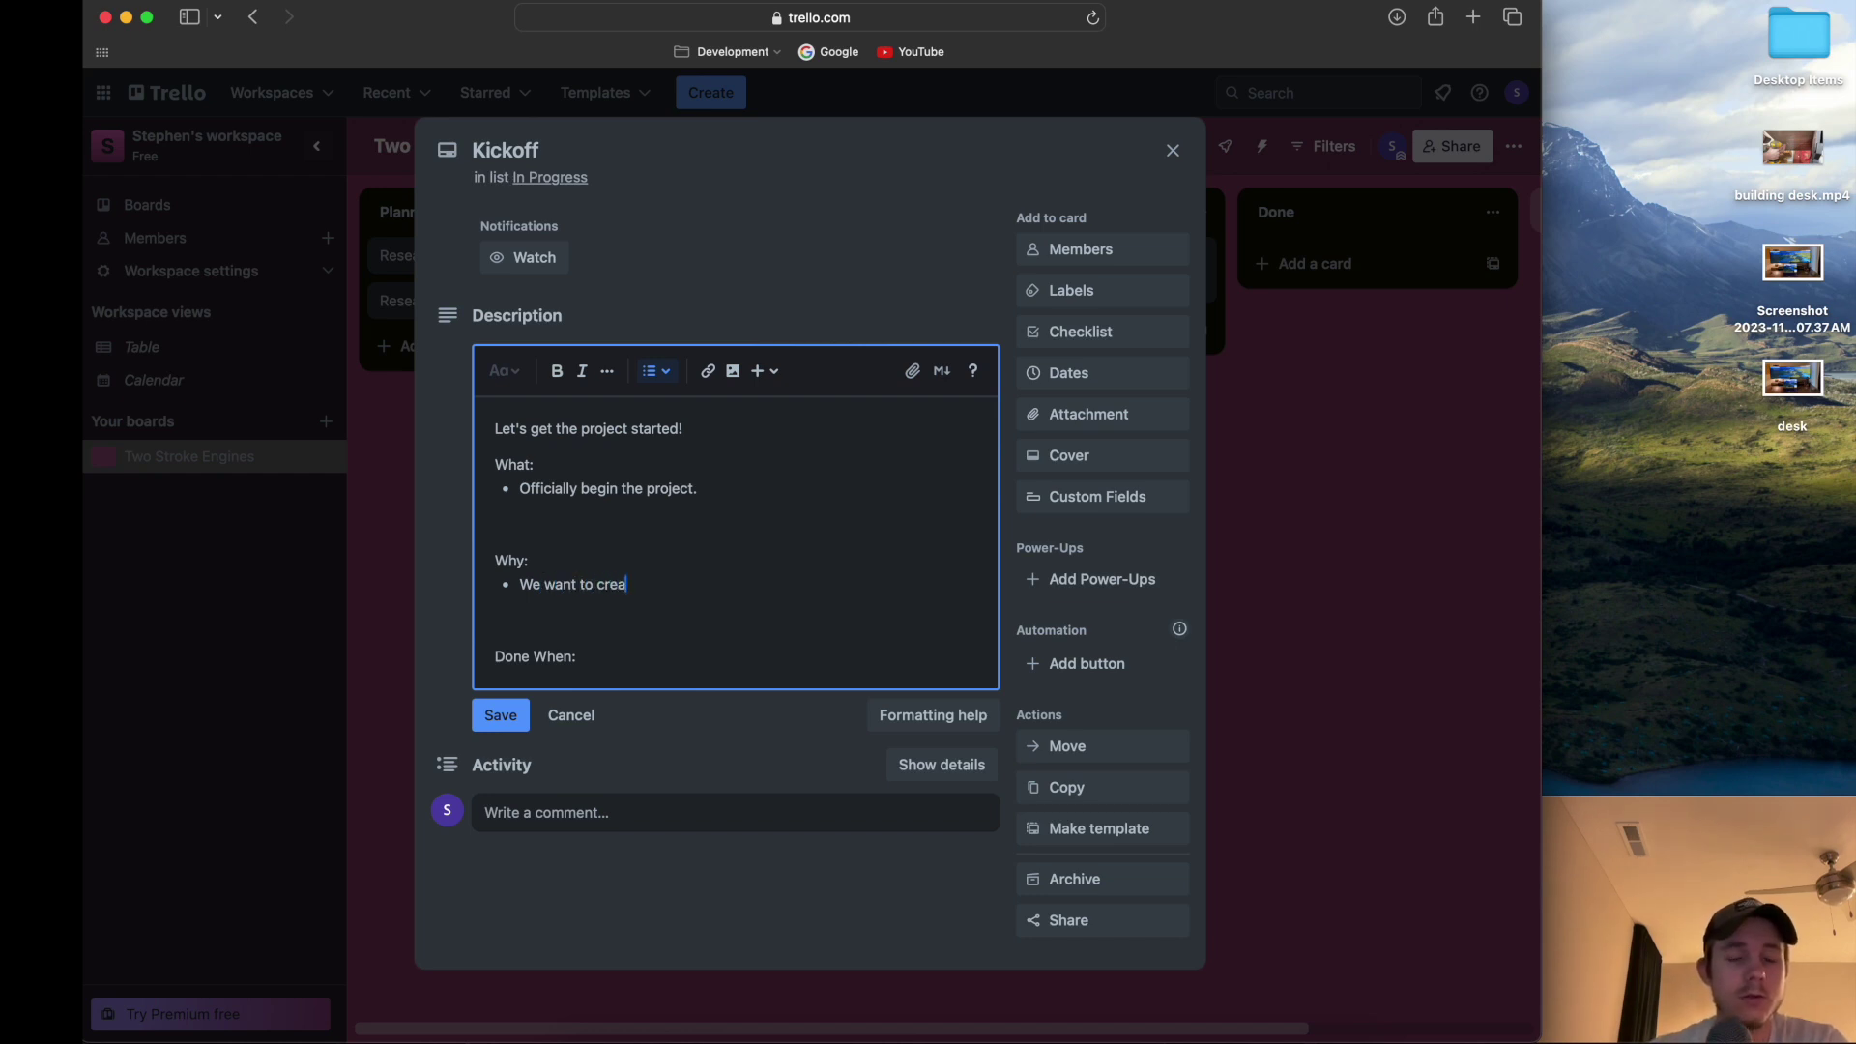
{"action": "type", "text": "te a"}
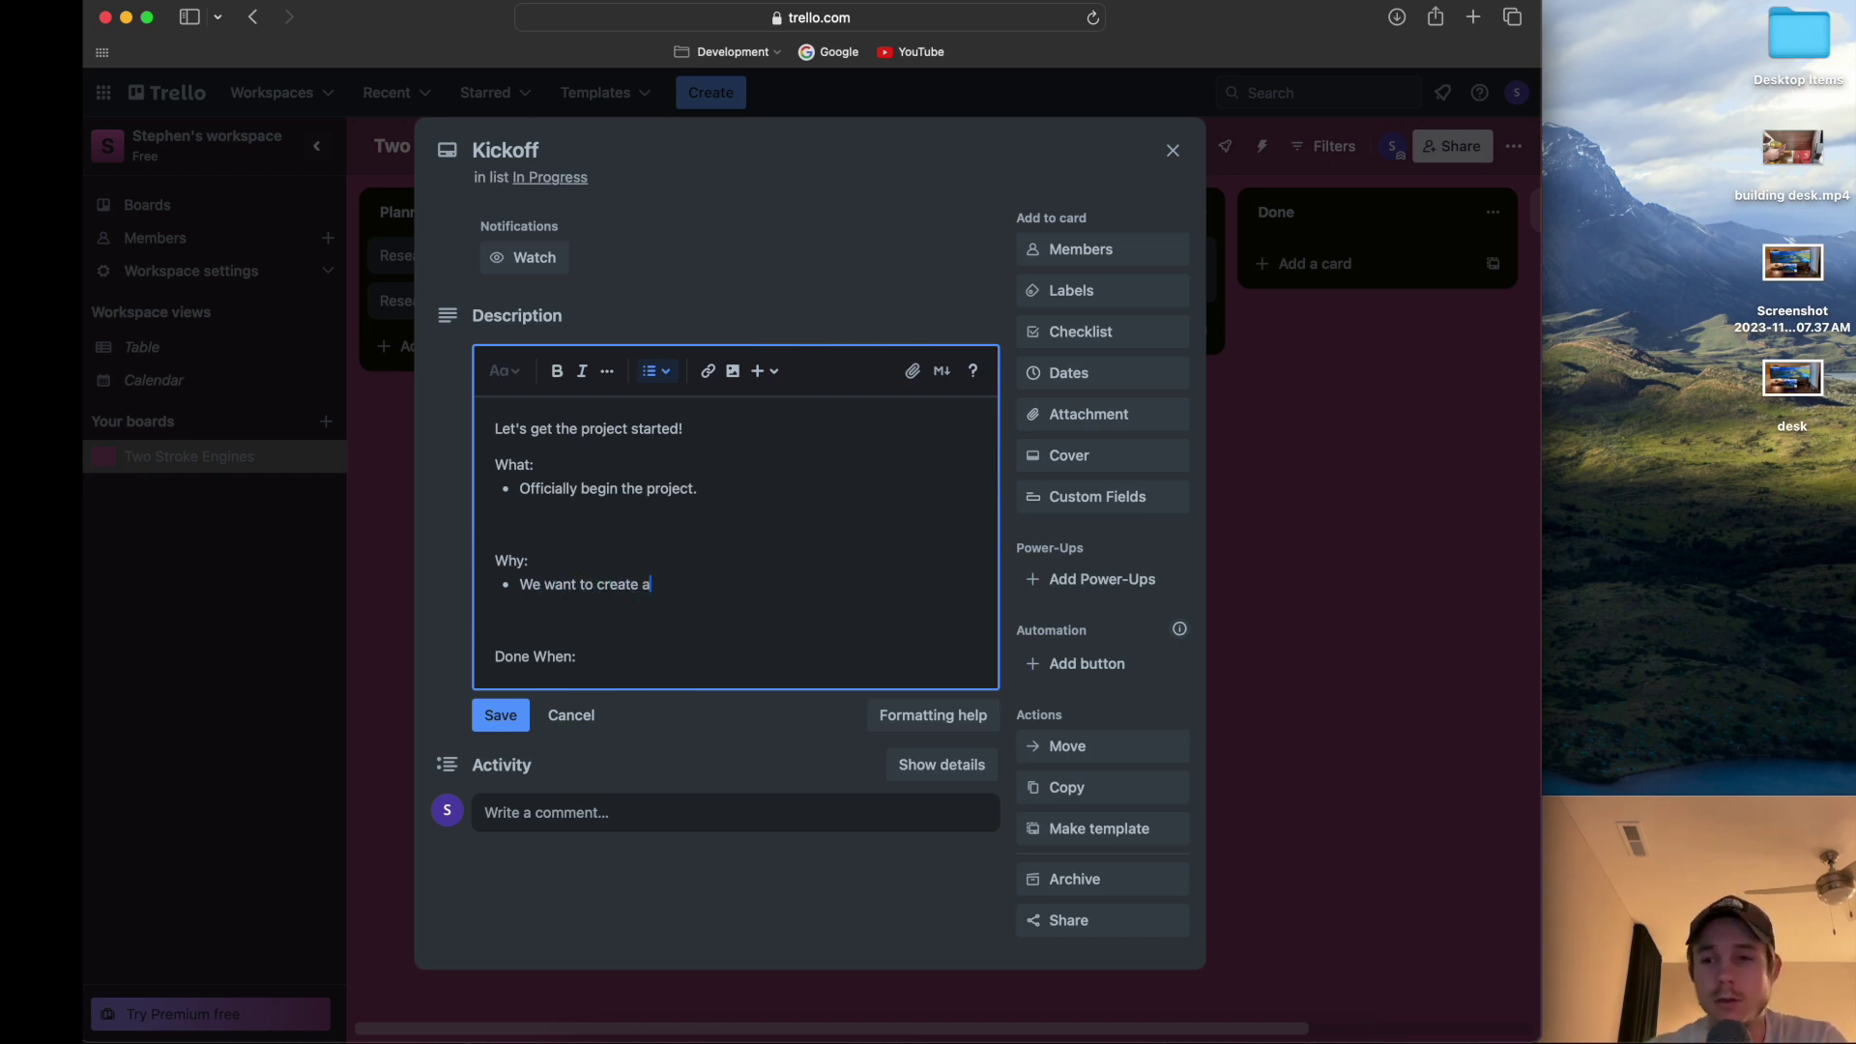
{"action": "type", "text": " .MN"}
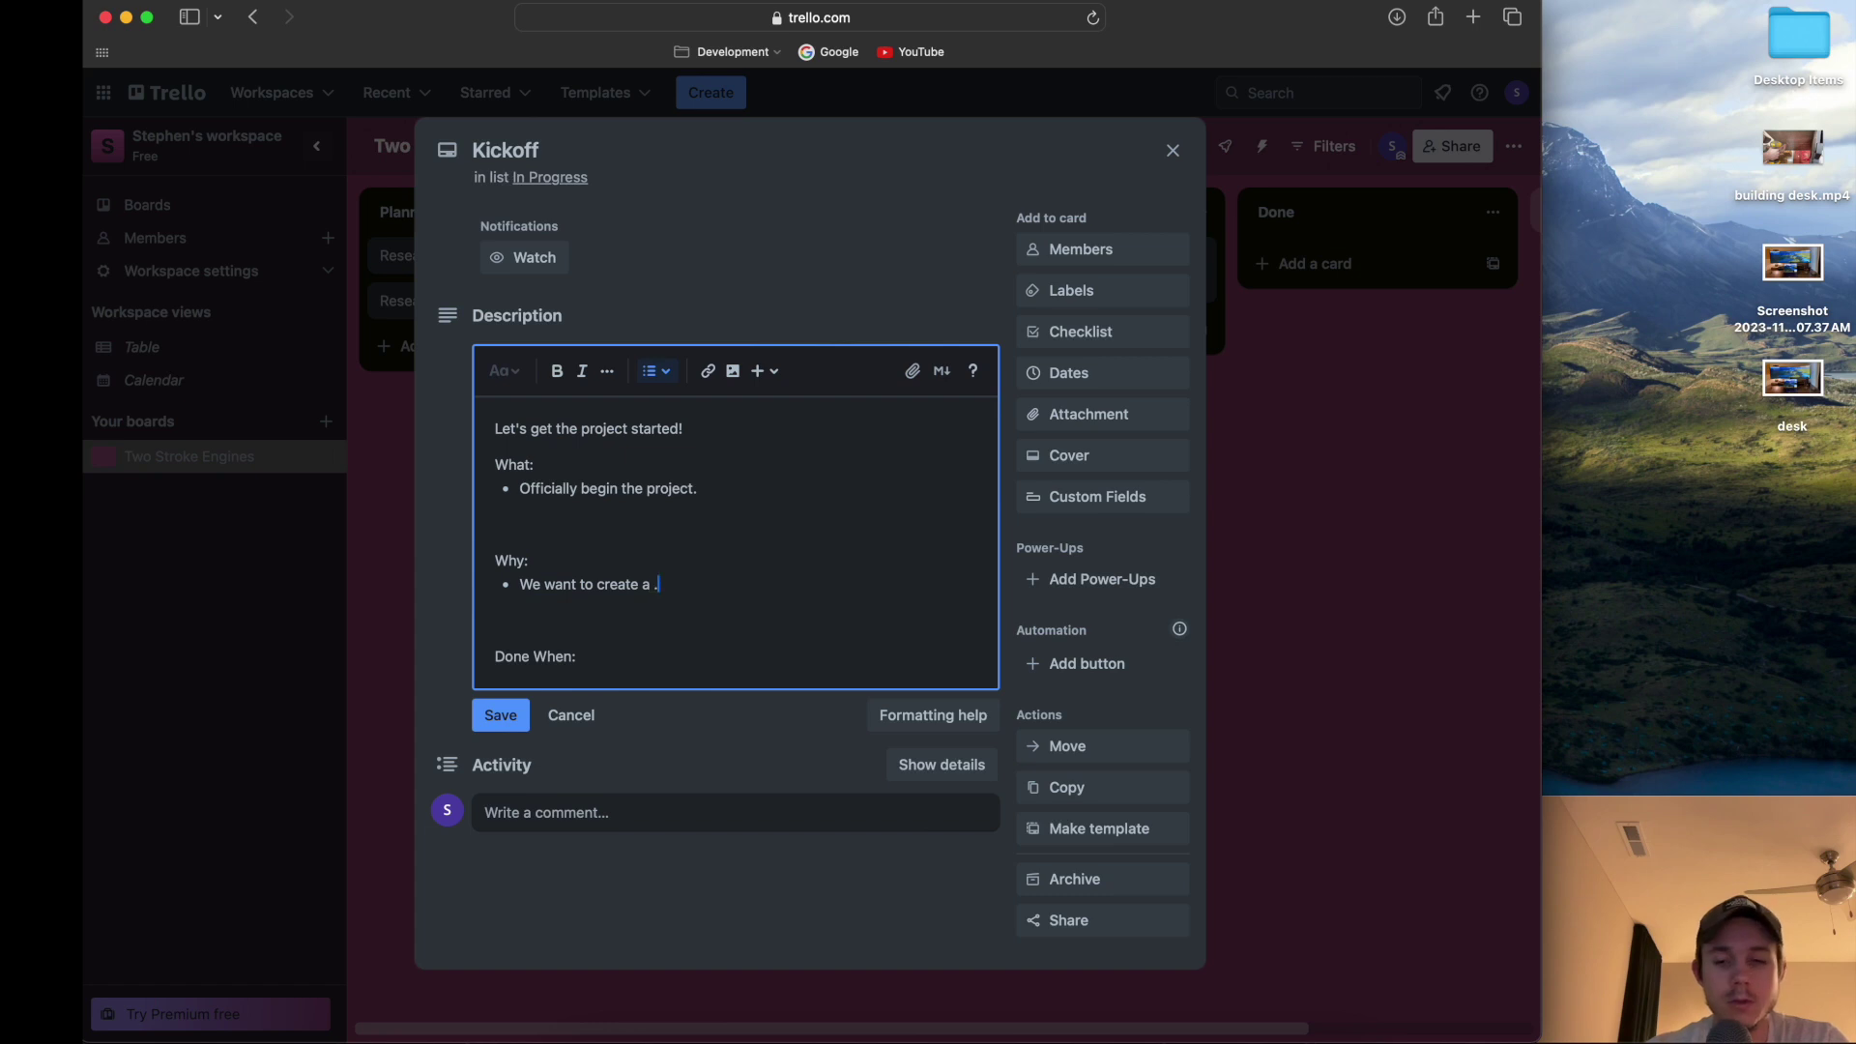
{"action": "key", "text": "BackSpace"}
{"action": "key", "text": "BackSpace"}
{"action": "type", "text": "NET"}
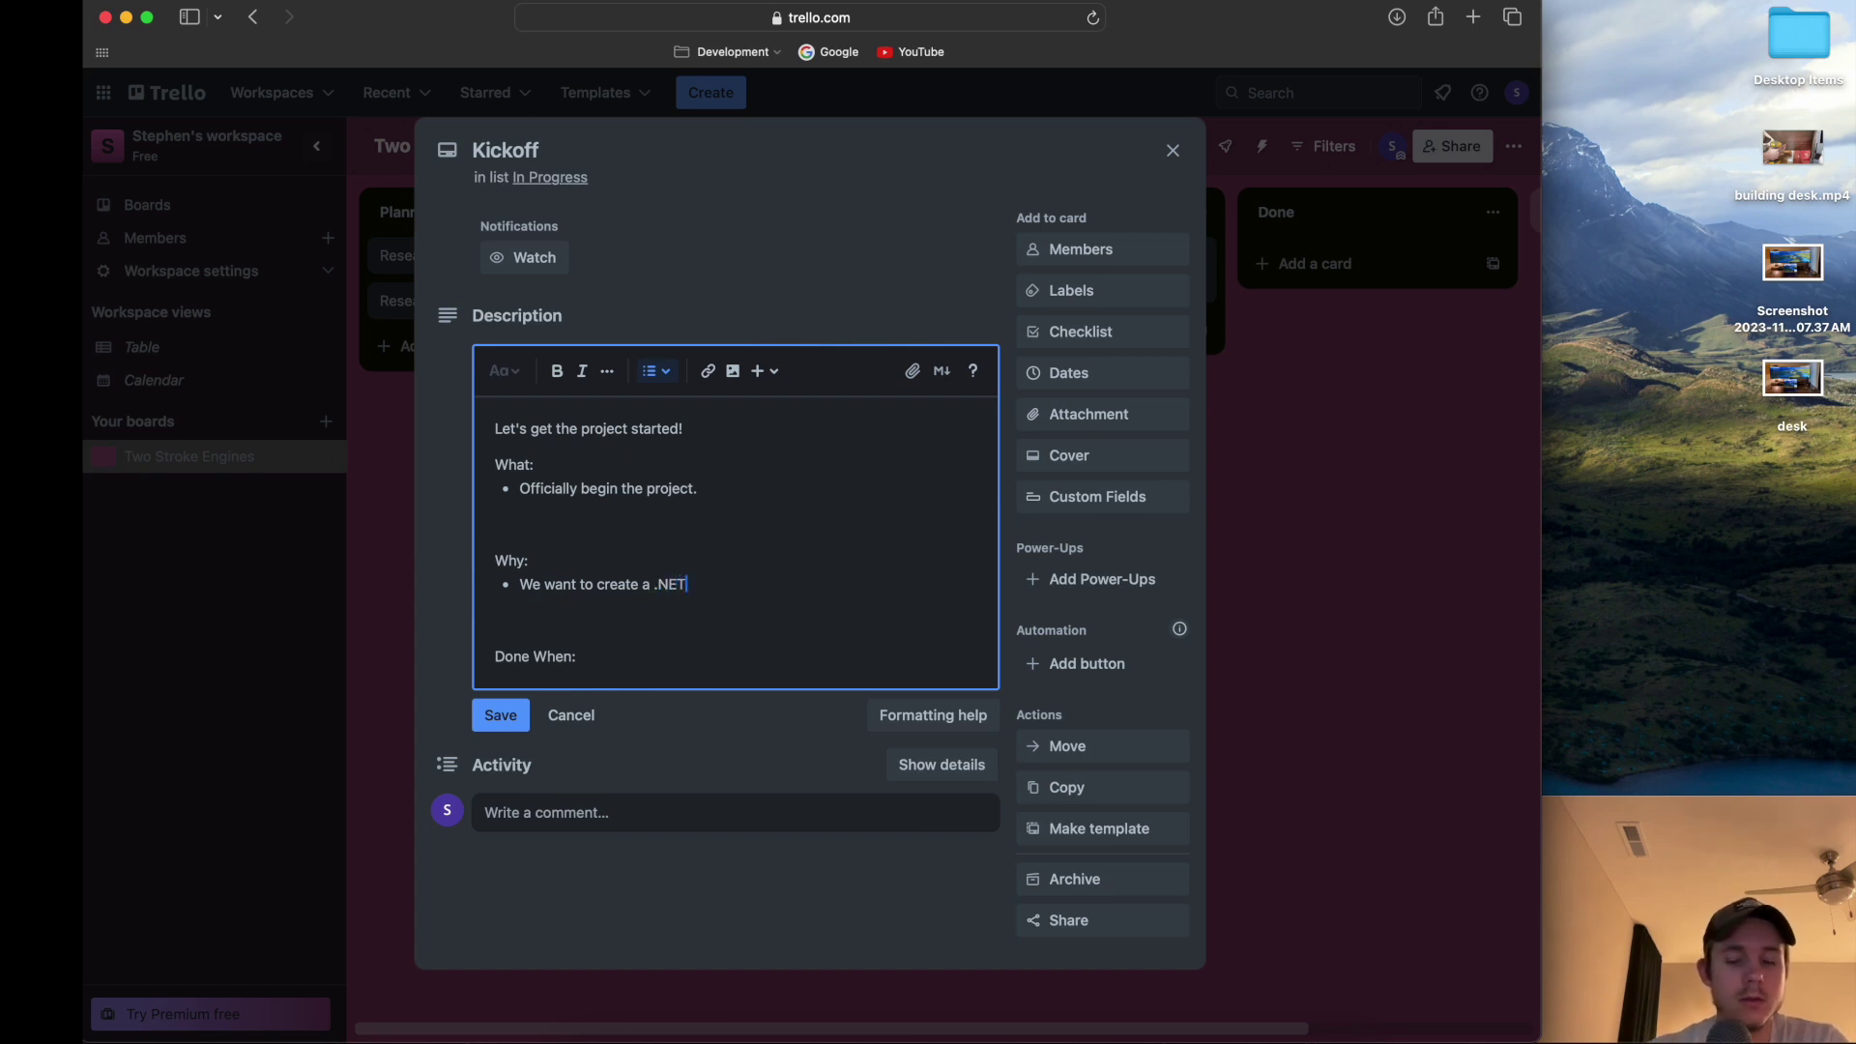
{"action": "type", "text": " + React application"}
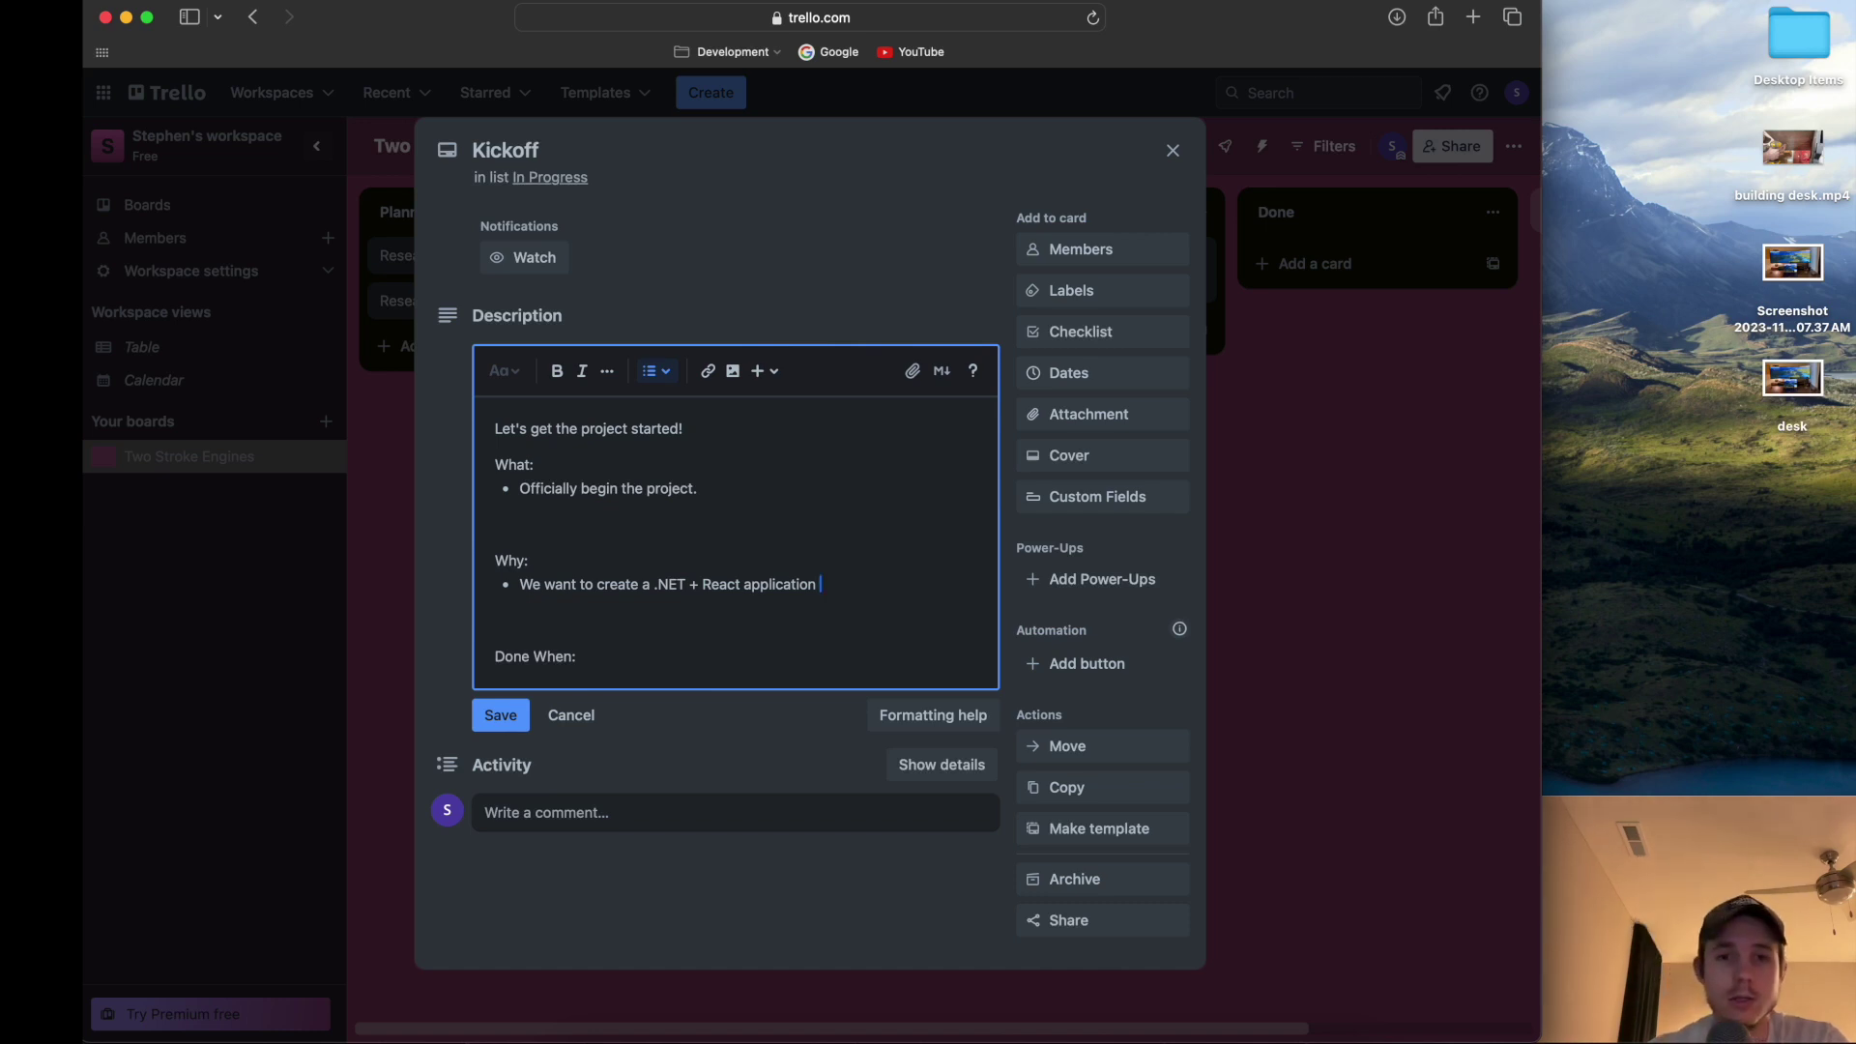
{"action": "type", "text": "to "}
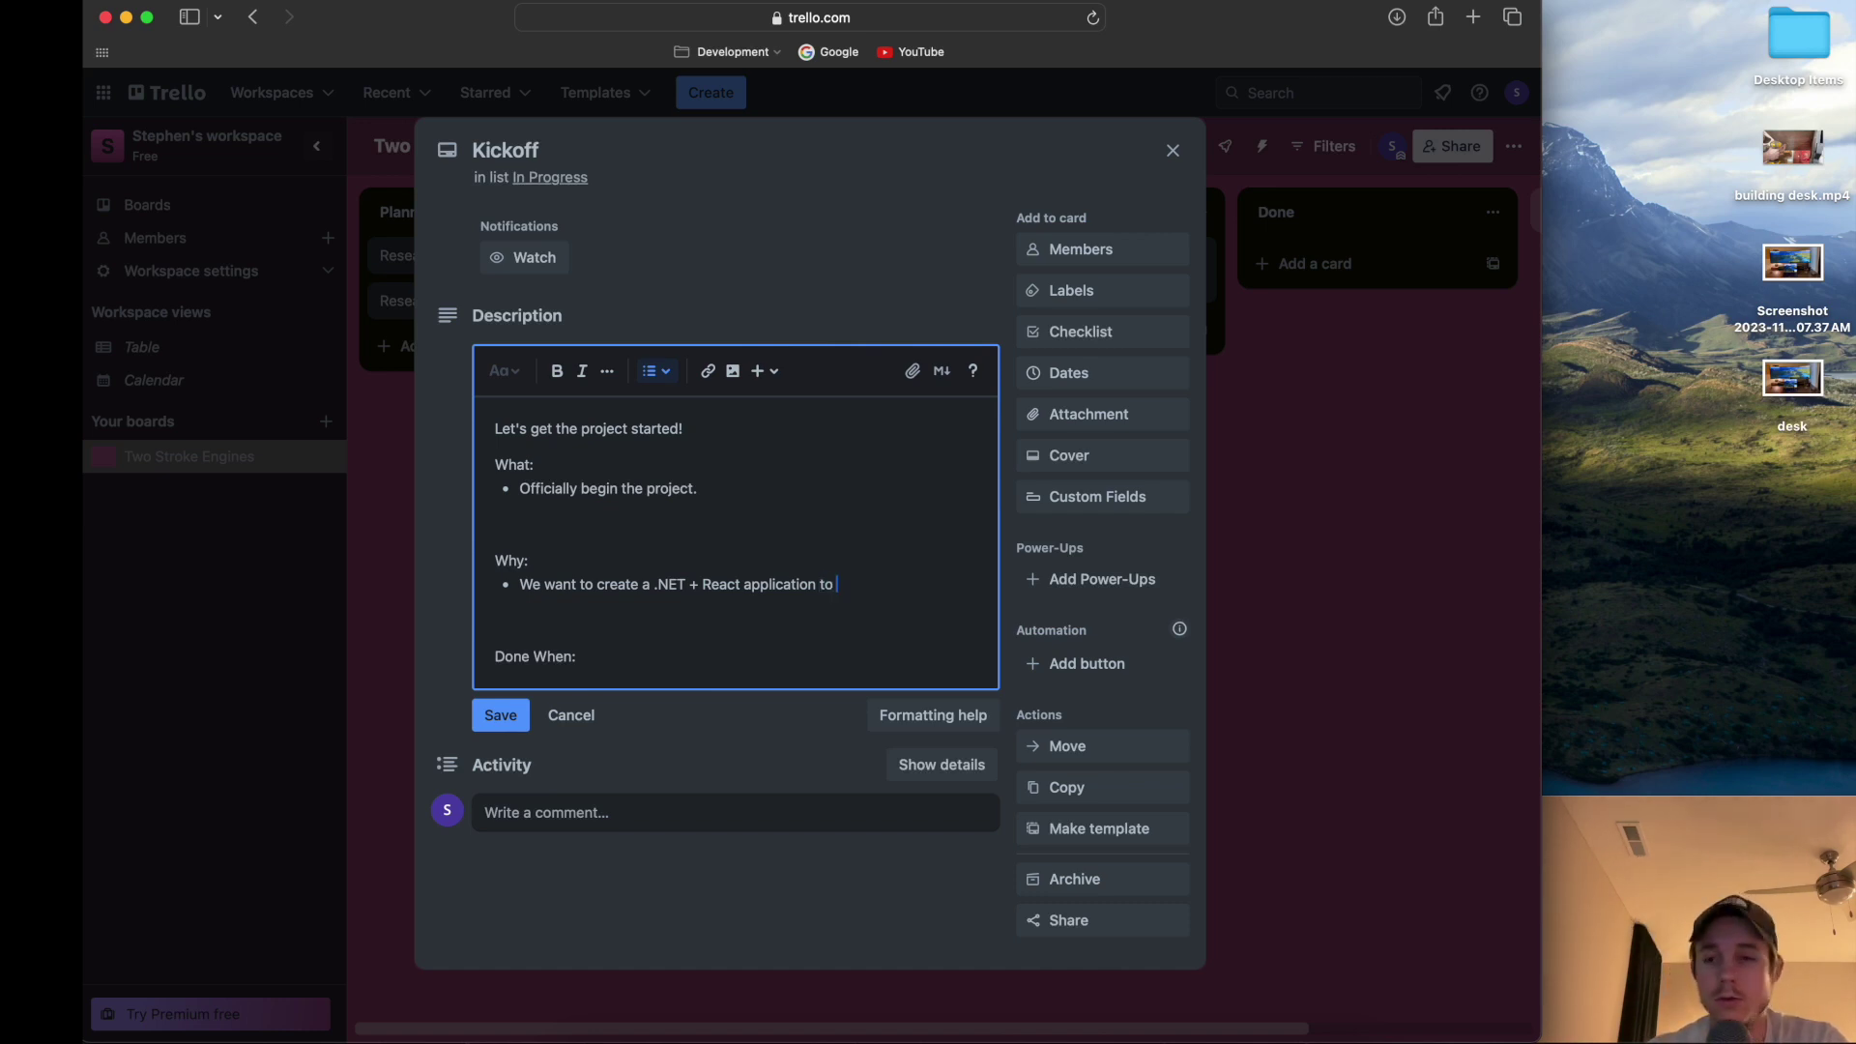
{"action": "type", "text": "work on einges"}
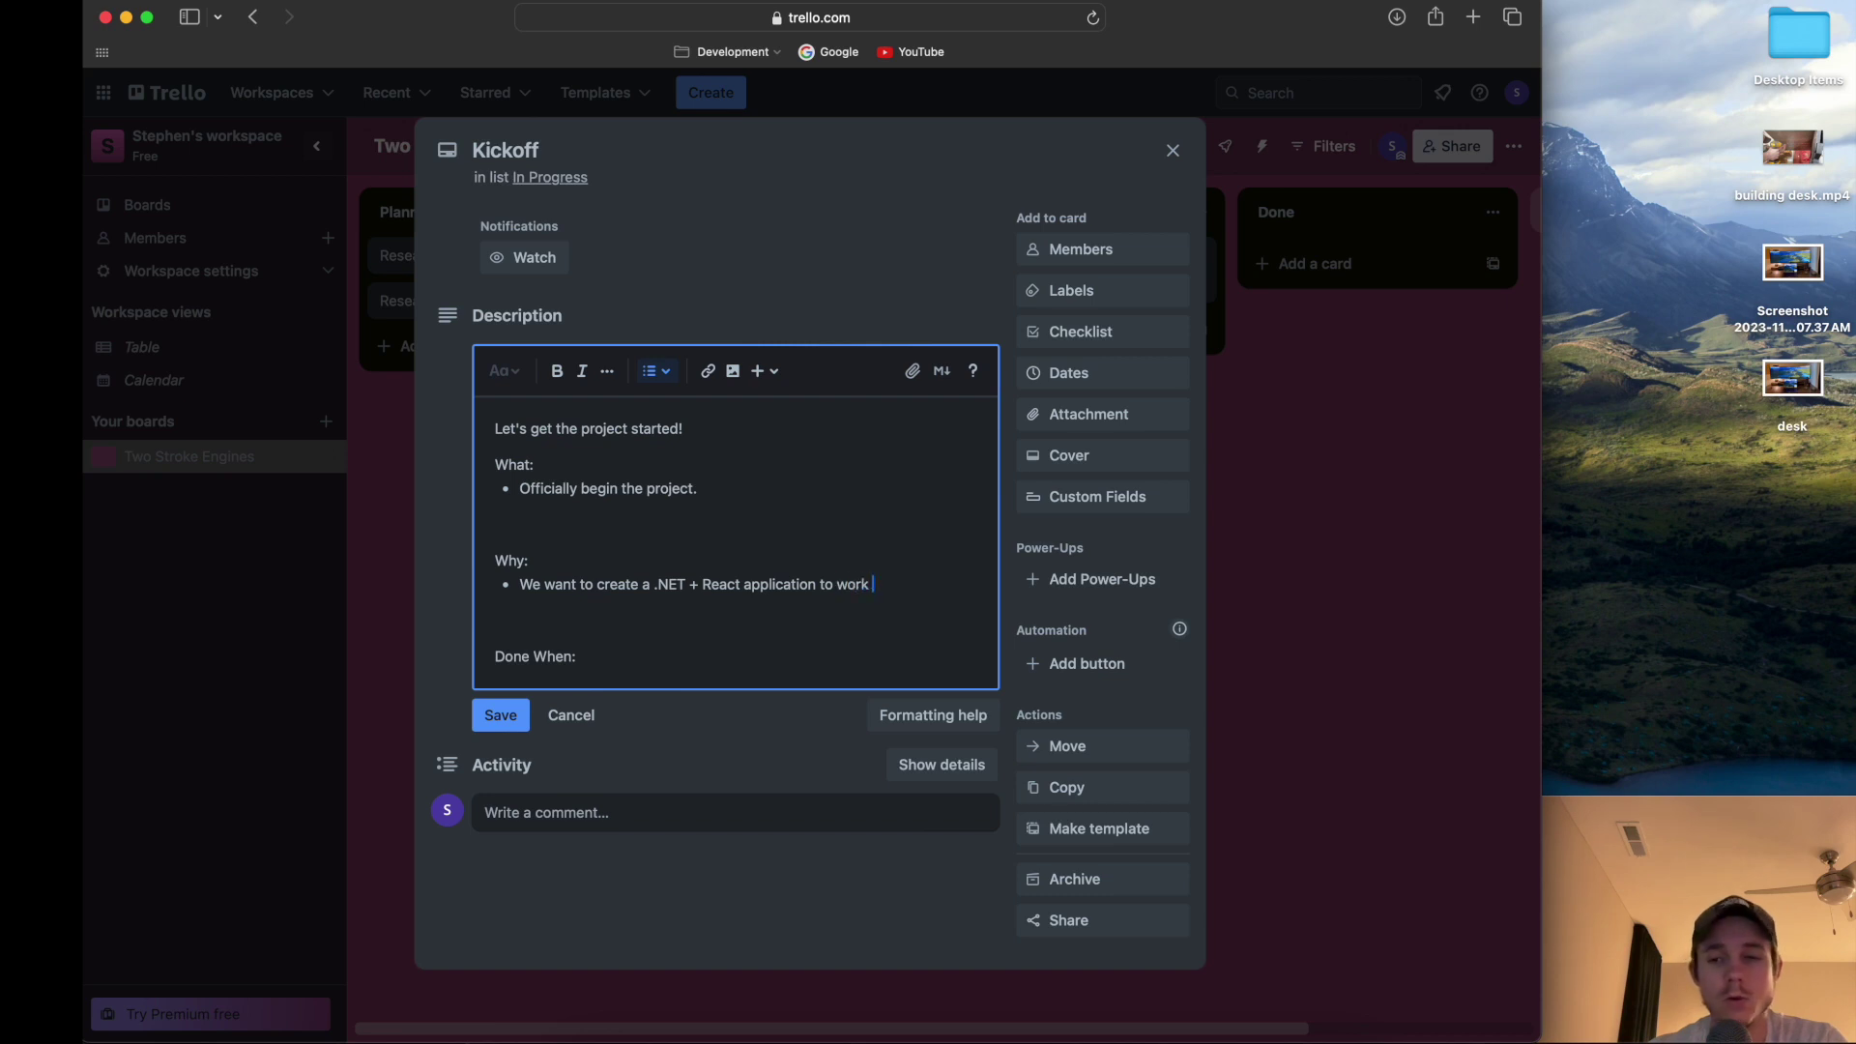
{"action": "key", "text": "BackSpace"}
{"action": "key", "text": "BackSpace"}
{"action": "key", "text": "BackSpace"}
{"action": "key", "text": "BackSpace"}
{"action": "key", "text": "BackSpace"}
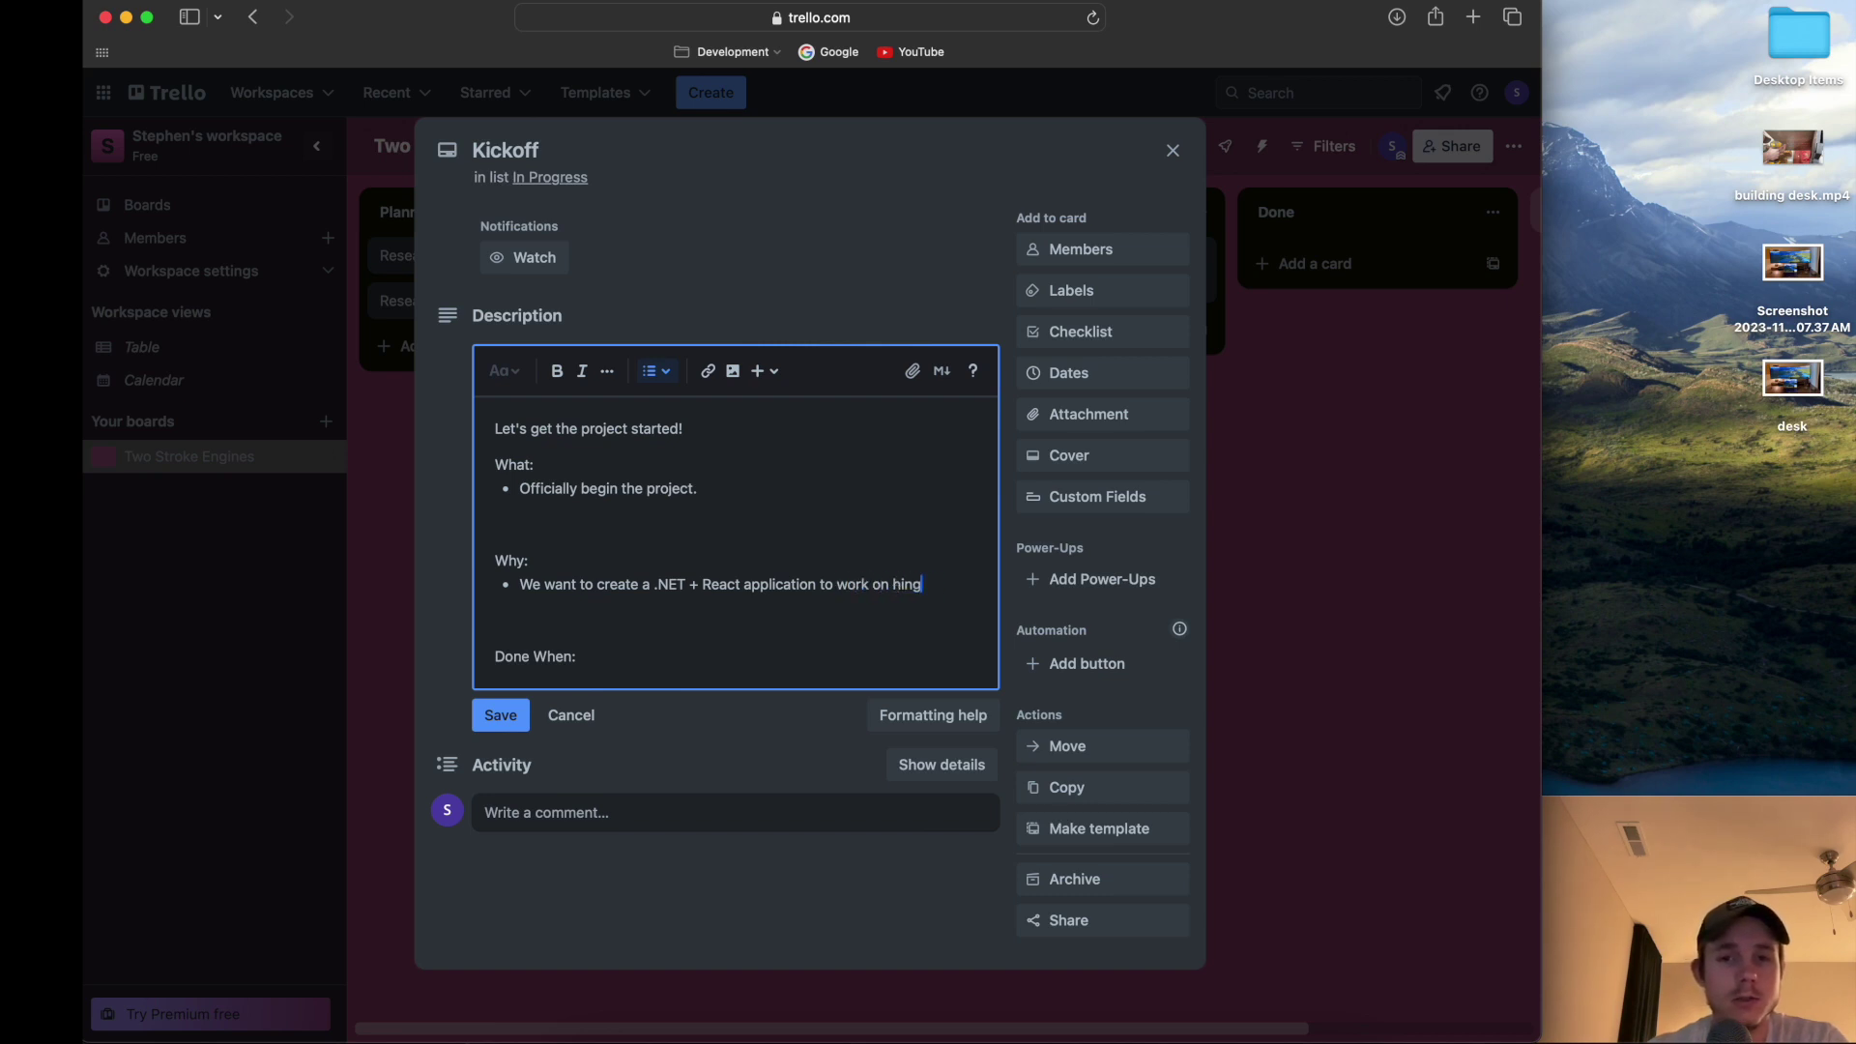
{"action": "type", "text": "ngines."}
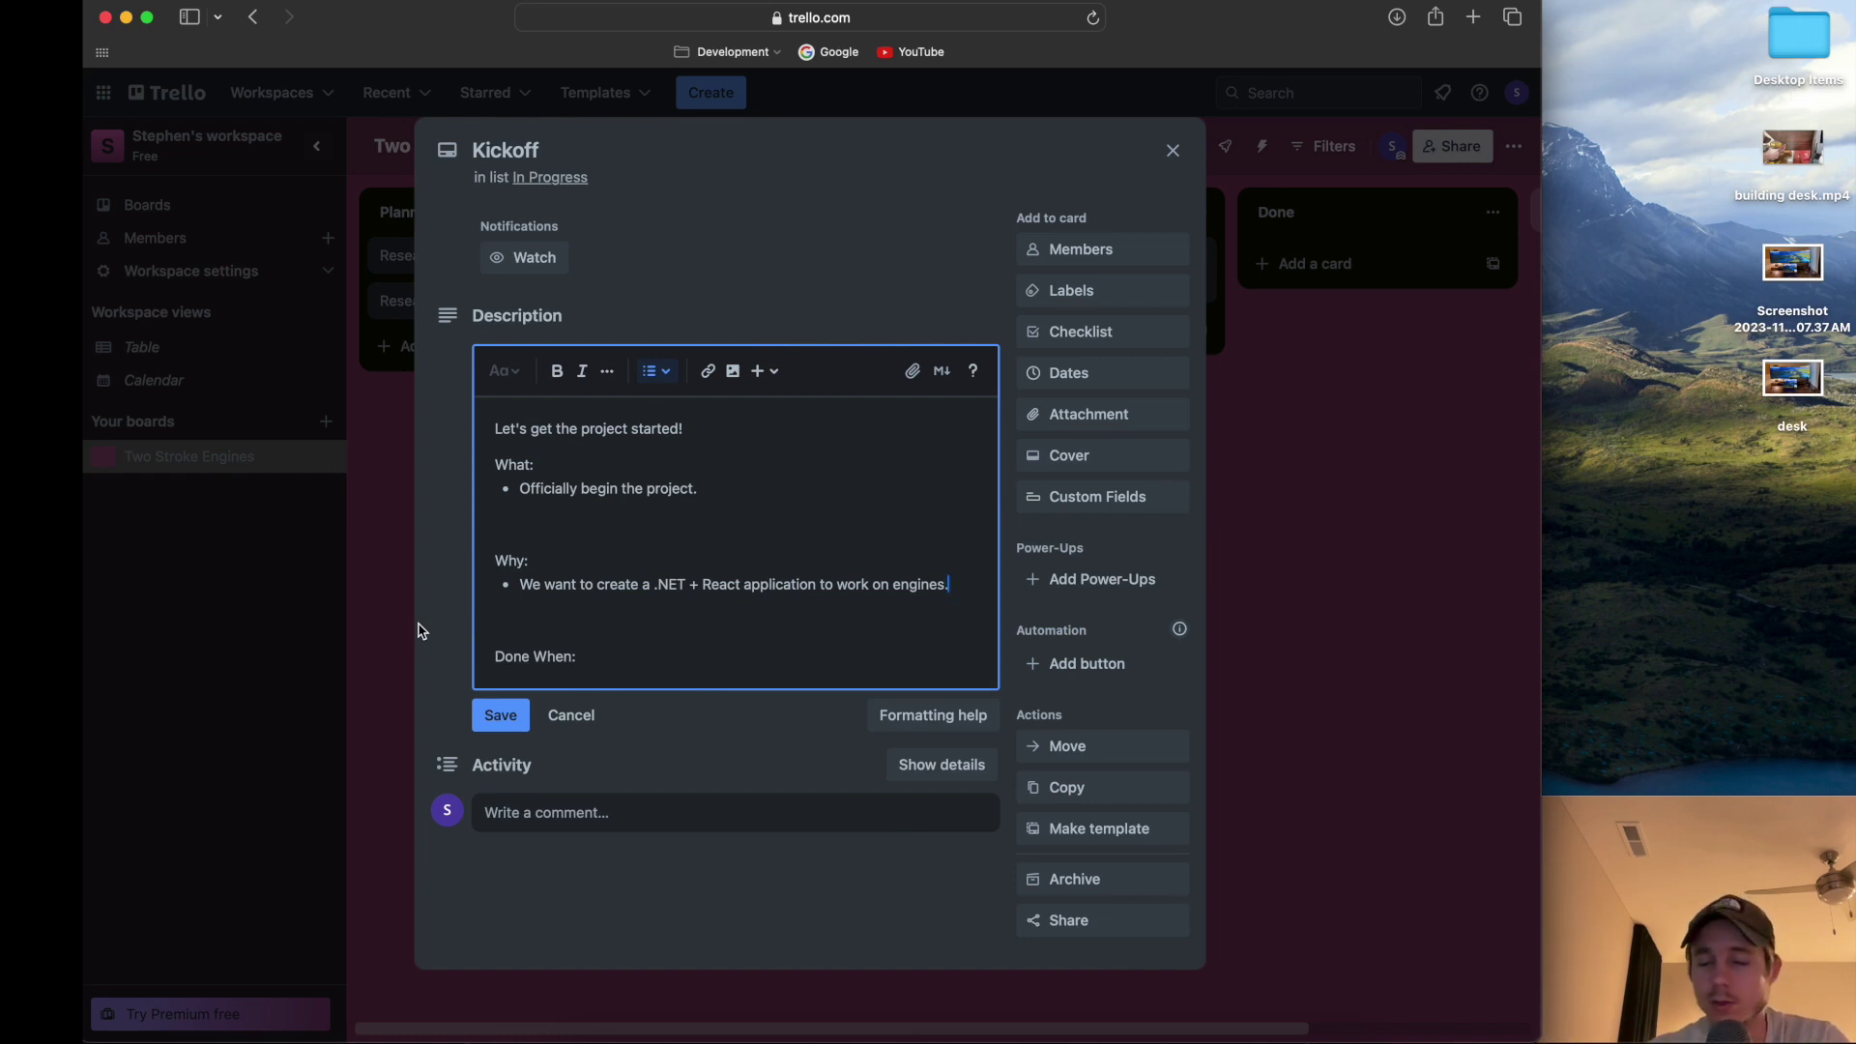
Add the bullet "We have officially kicked off the project!" under "Done When:" and save the description.
{"action": "left_click", "coordinate": [592, 653]}
{"action": "key", "text": "Return"}
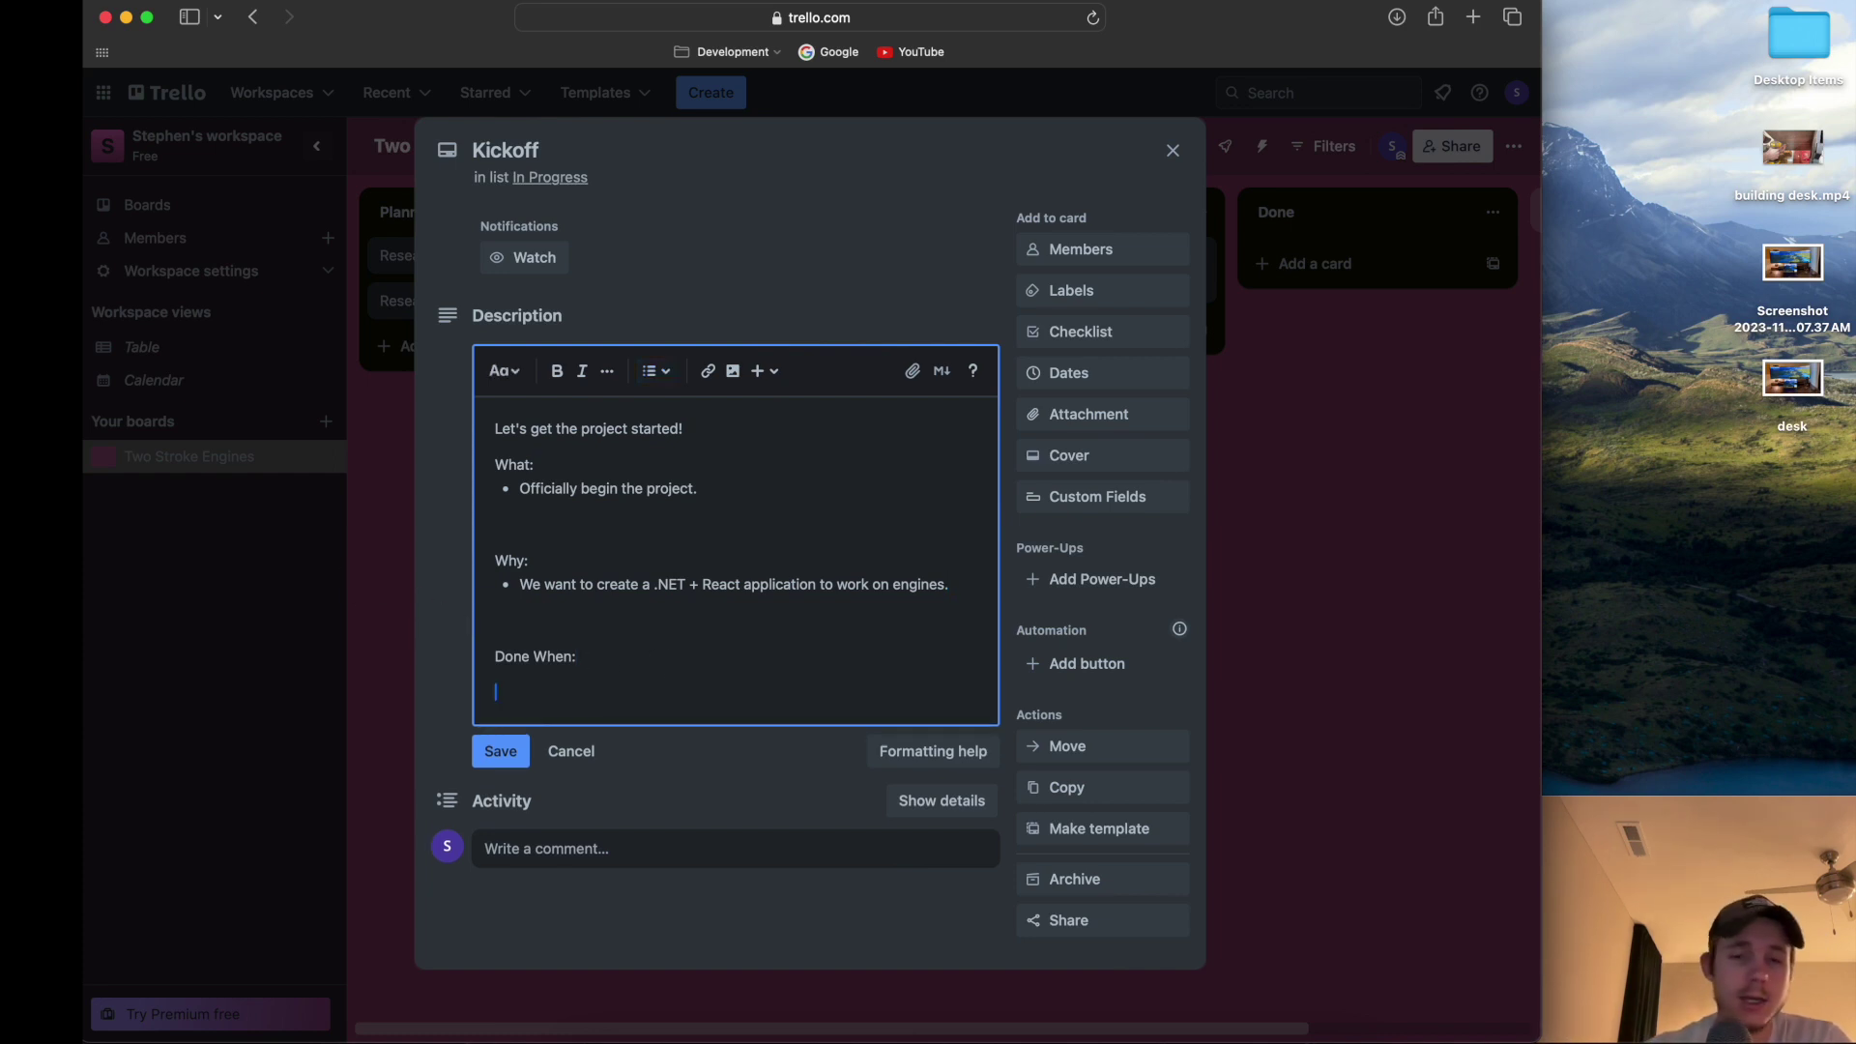
{"action": "type", "text": "- We "}
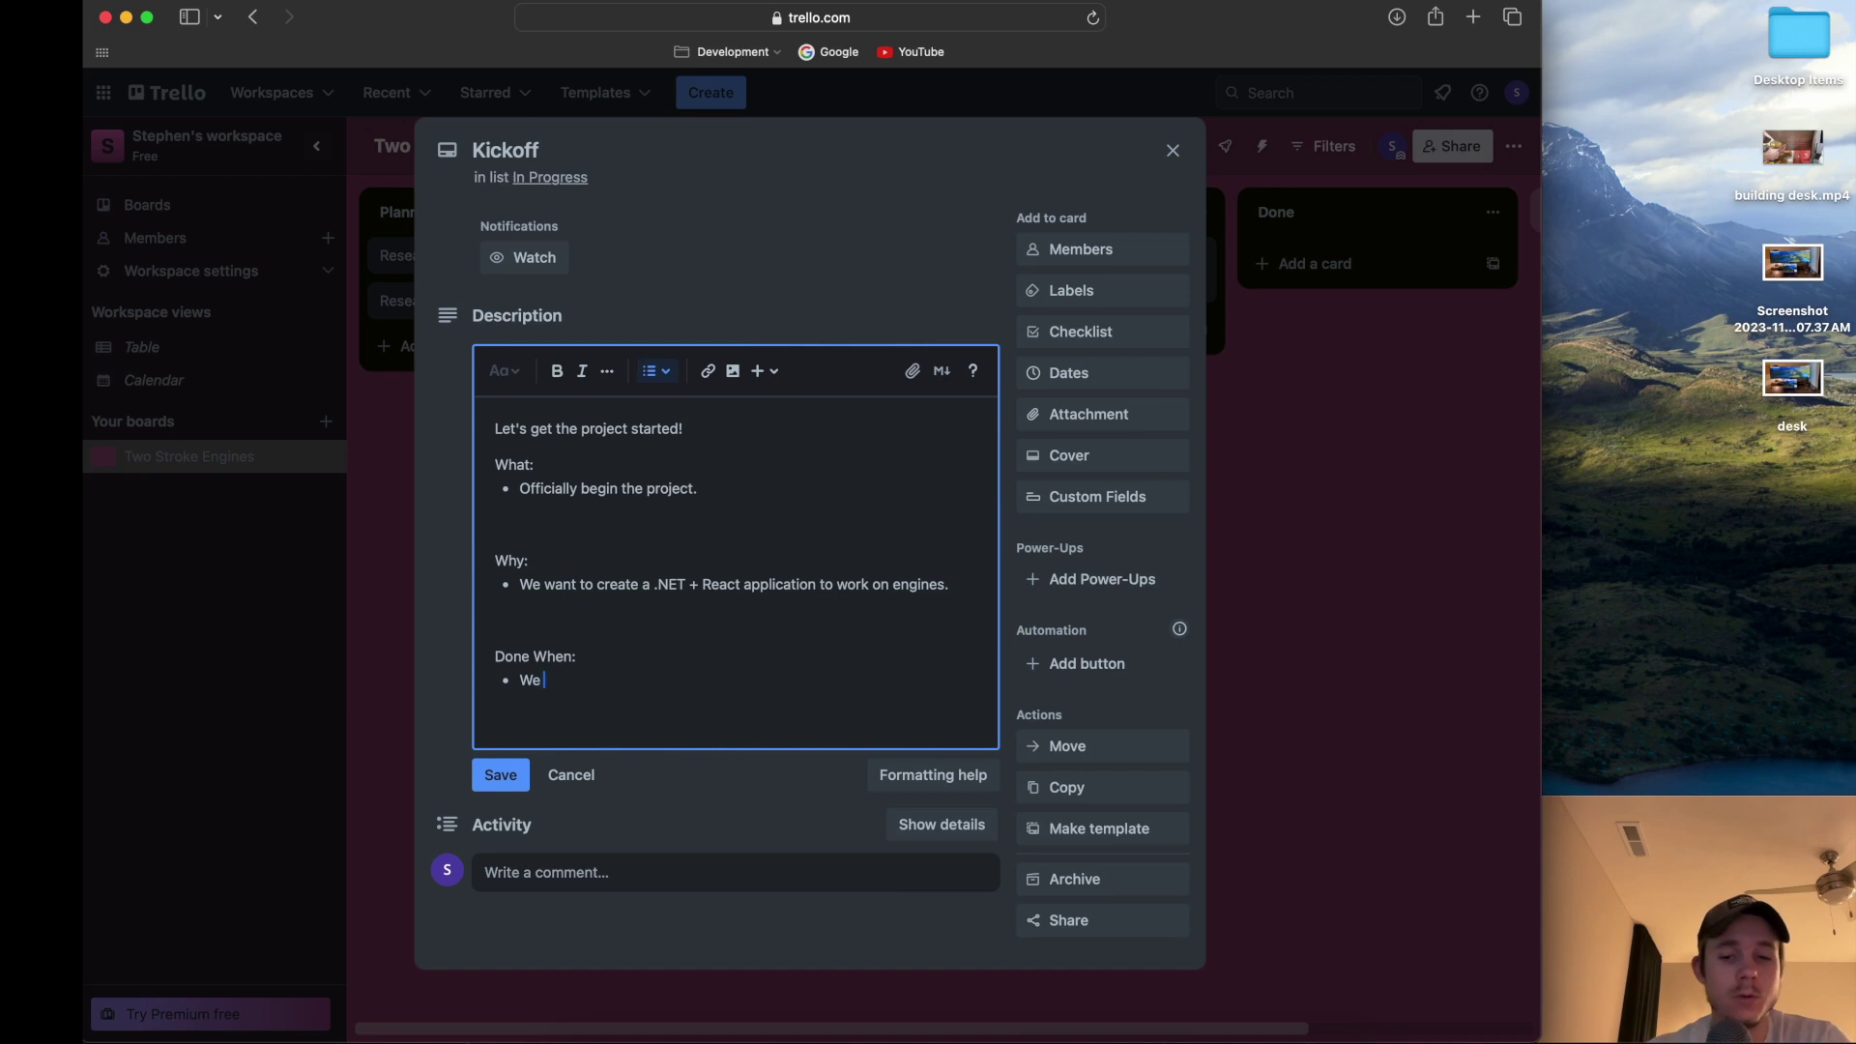
{"action": "type", "text": "have off"}
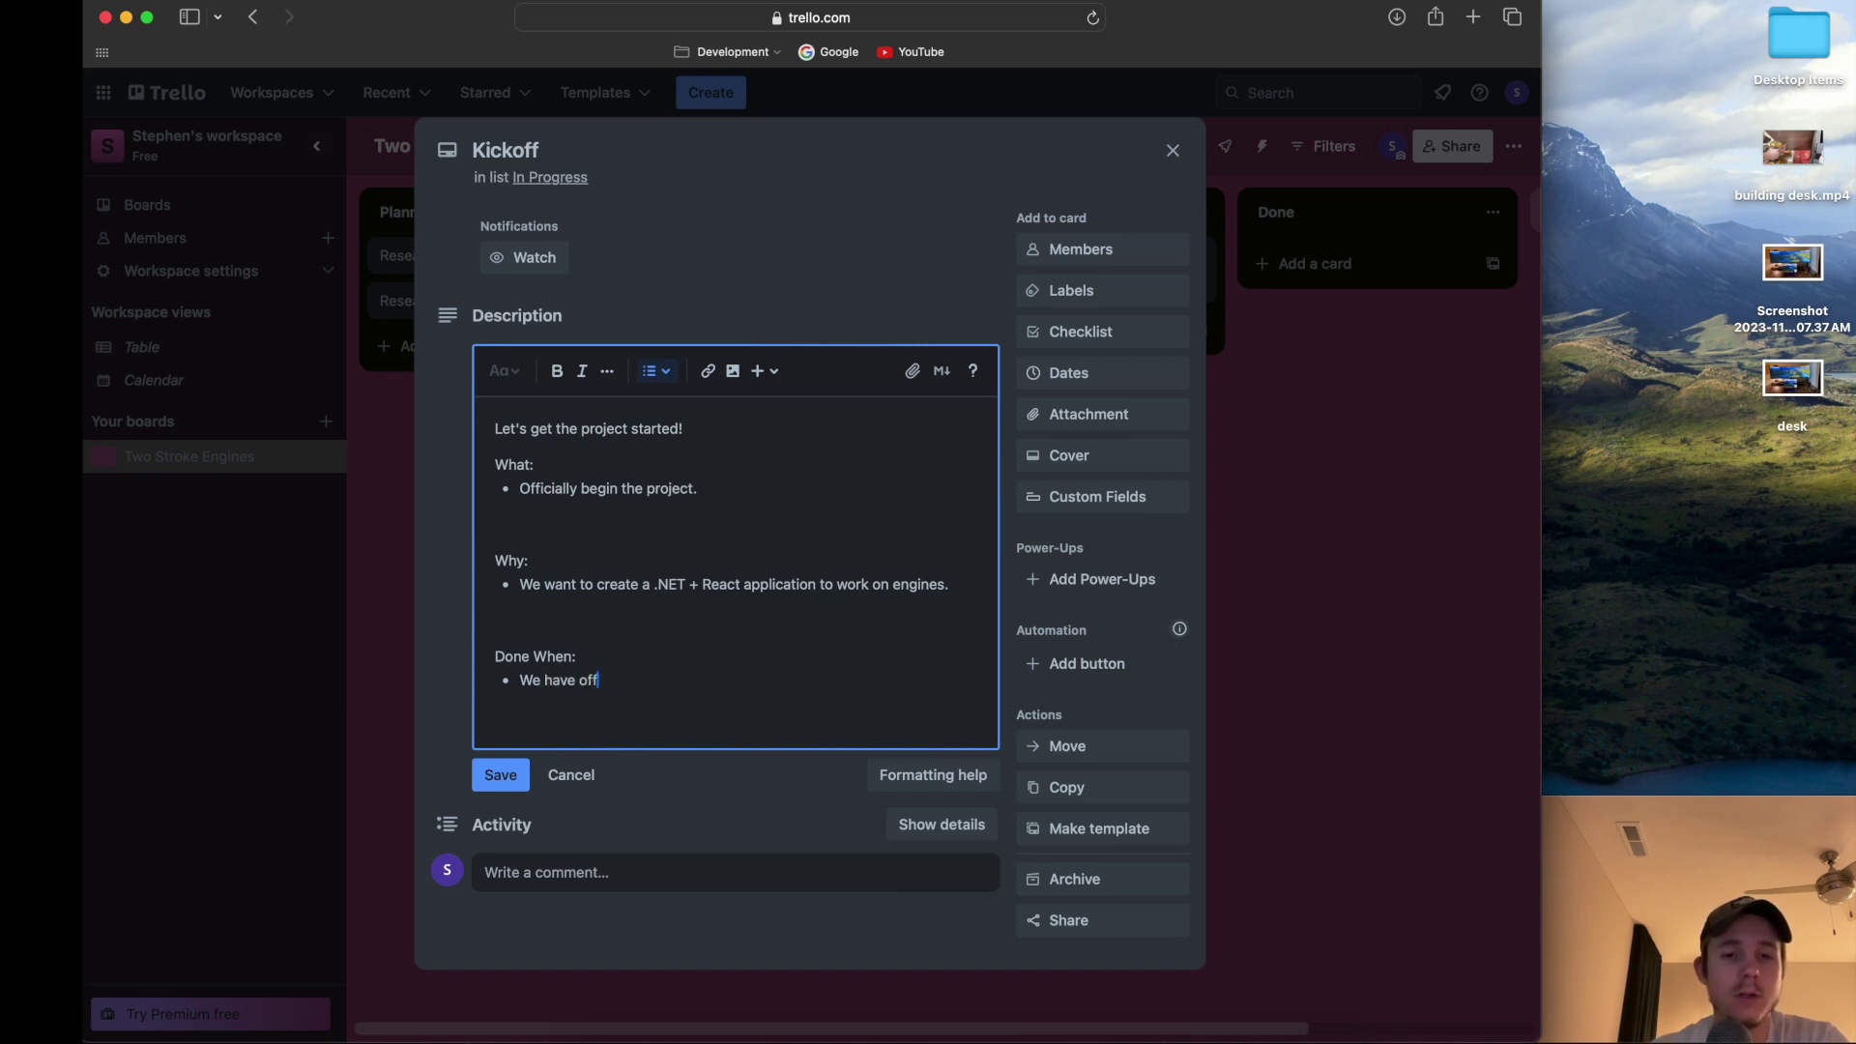
{"action": "type", "text": "icially kicked off the project!"}
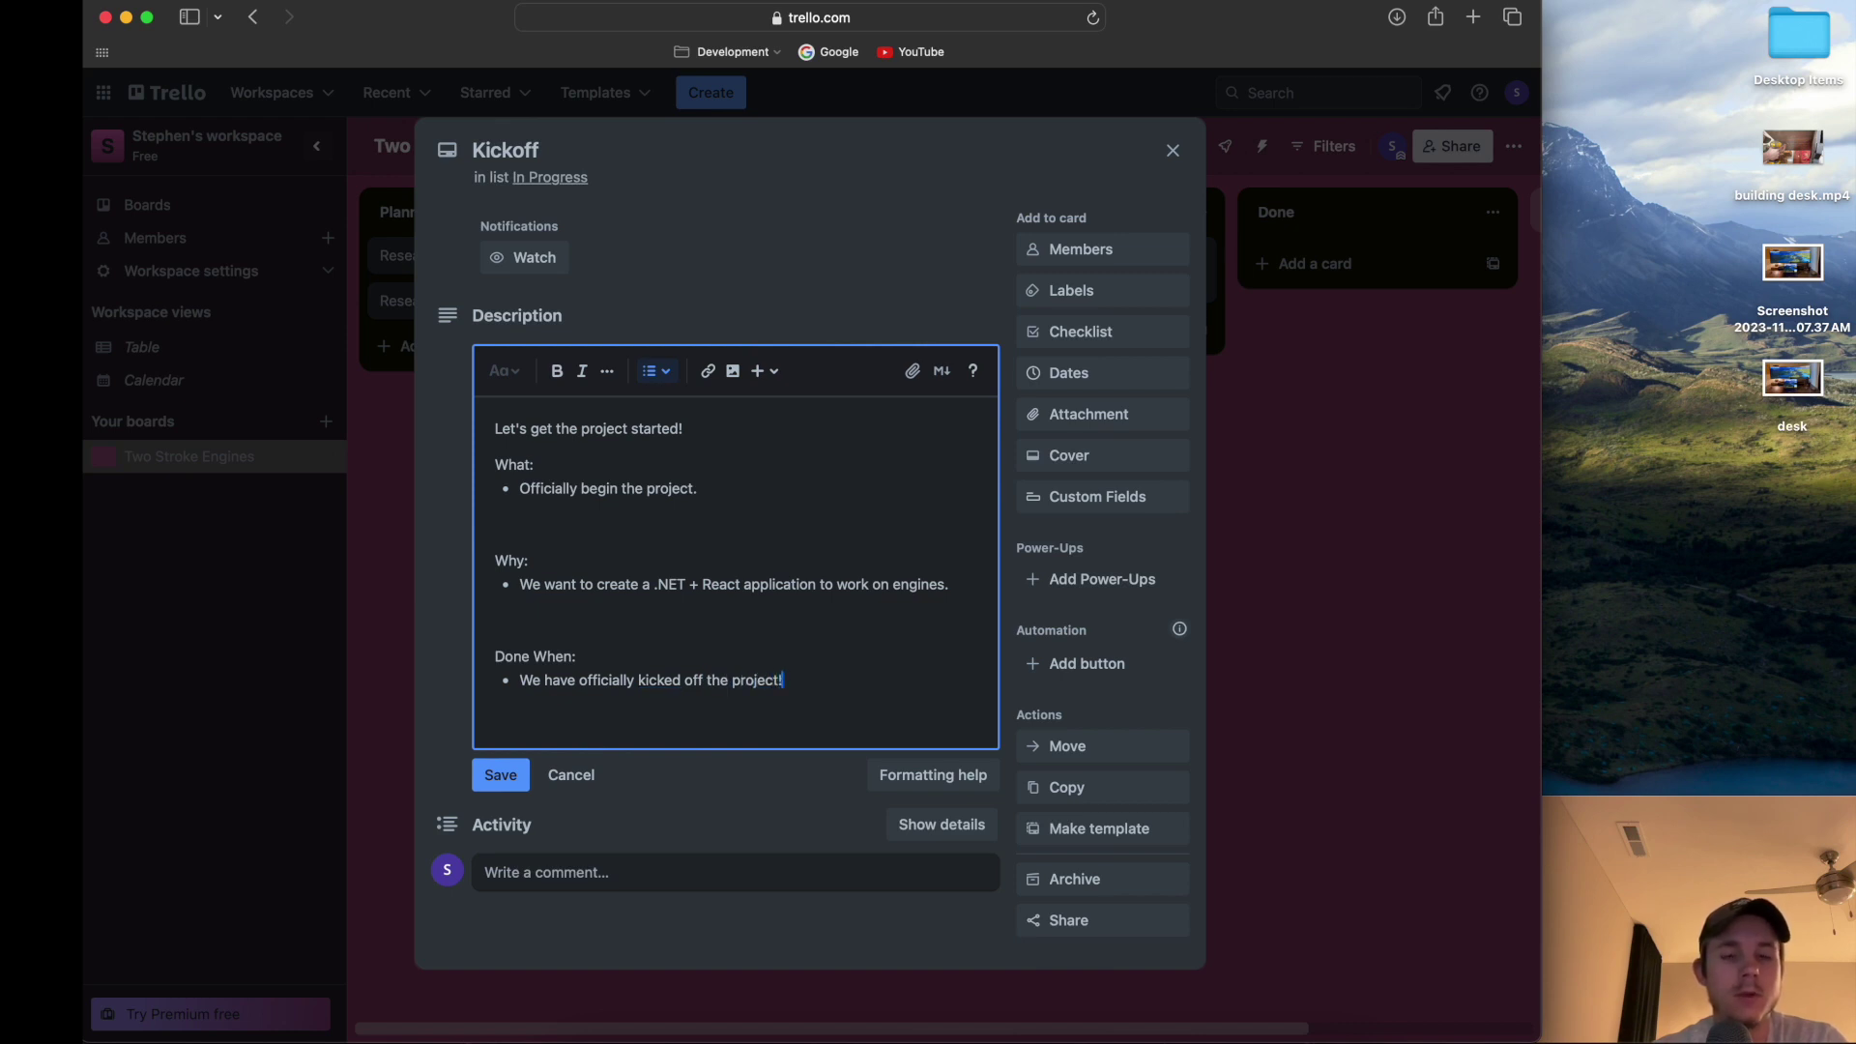
{"action": "left_click", "coordinate": [501, 775]}
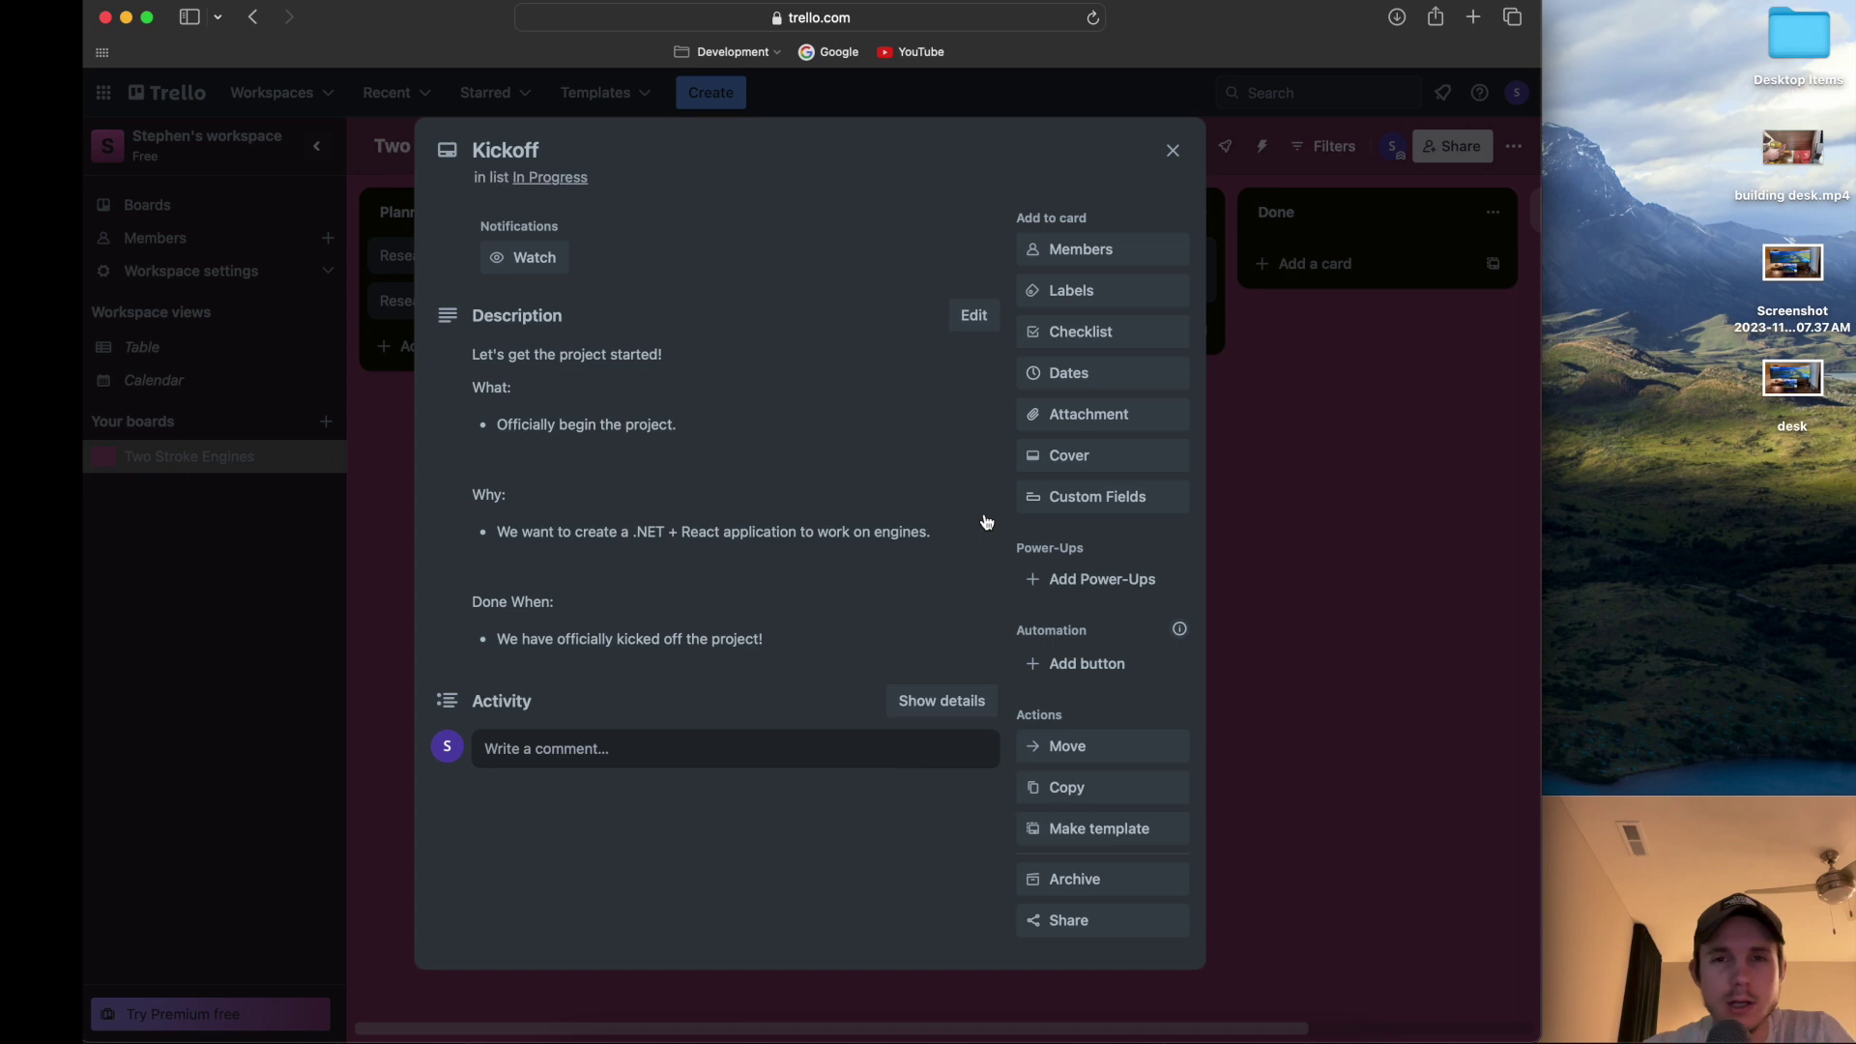
Examine the Kickoff card's options for custom fields, labels and cover without applying any of them.
{"action": "scroll", "coordinate": [1095, 522], "scroll_direction": "down", "scroll_amount": 2}
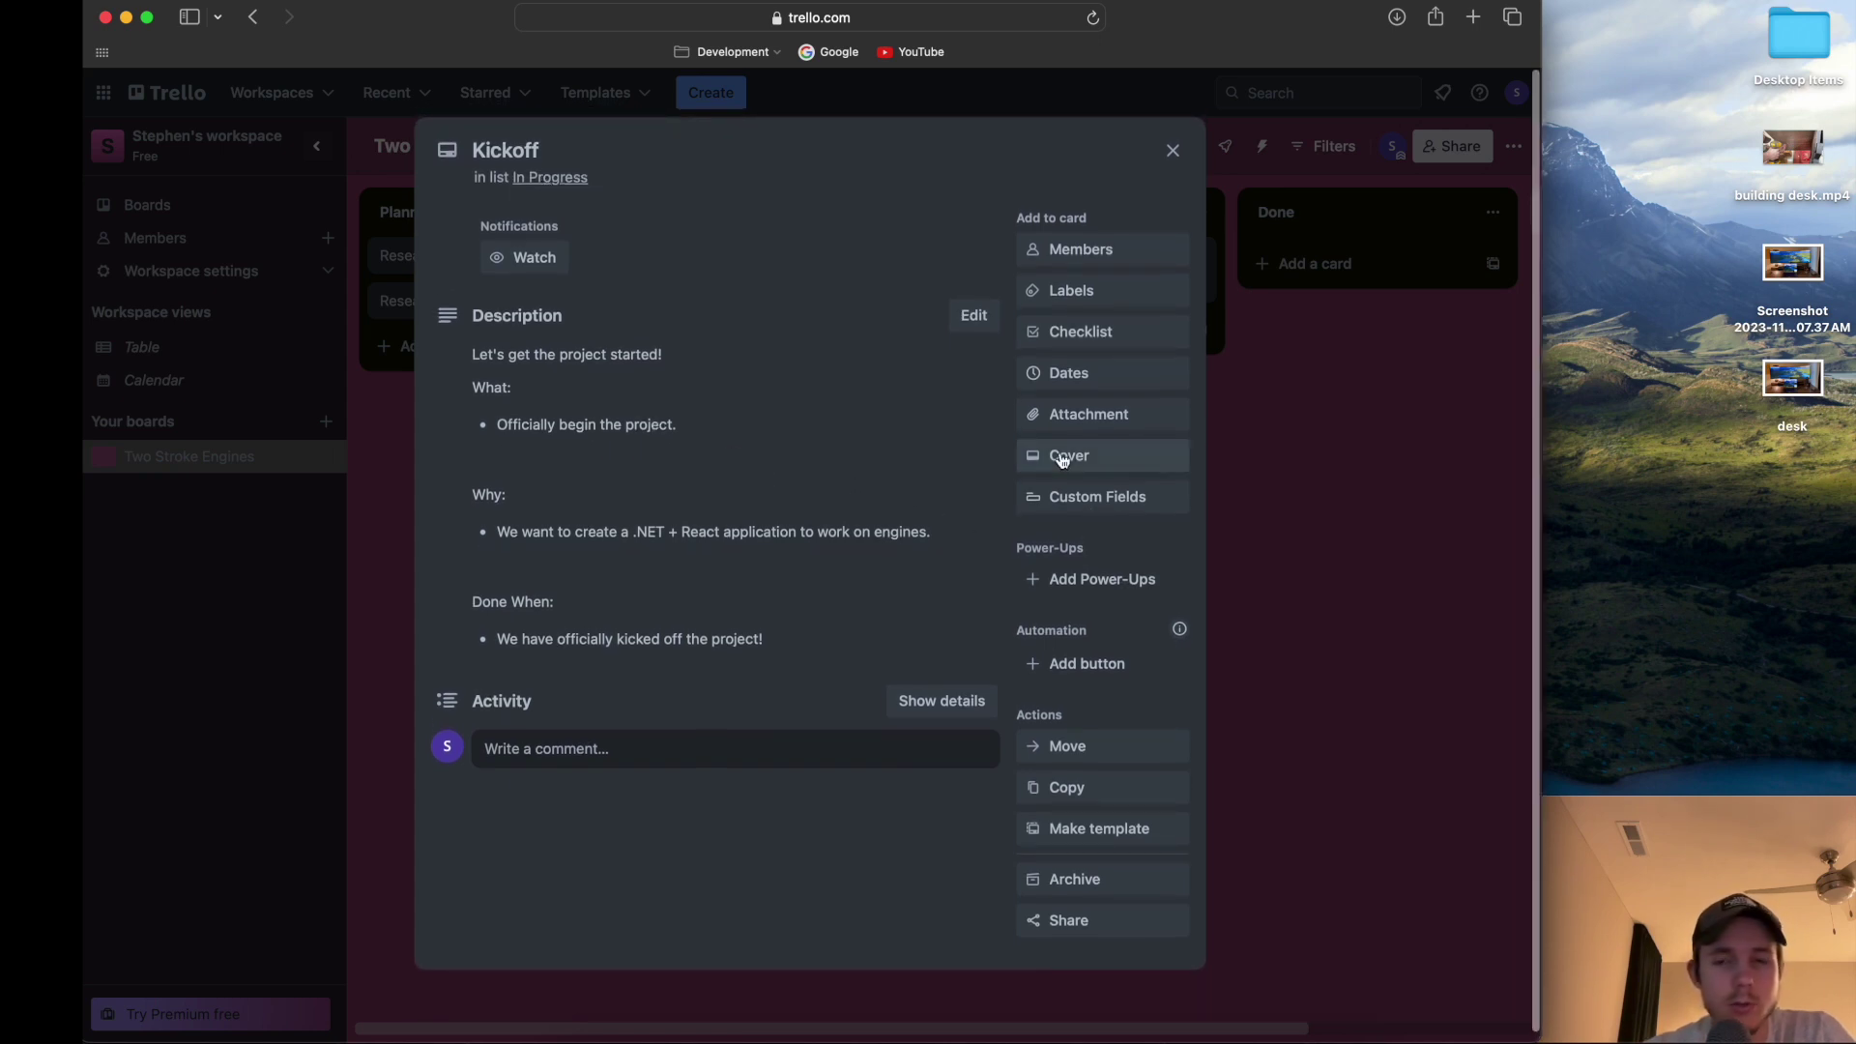
{"action": "left_click", "coordinate": [1103, 499]}
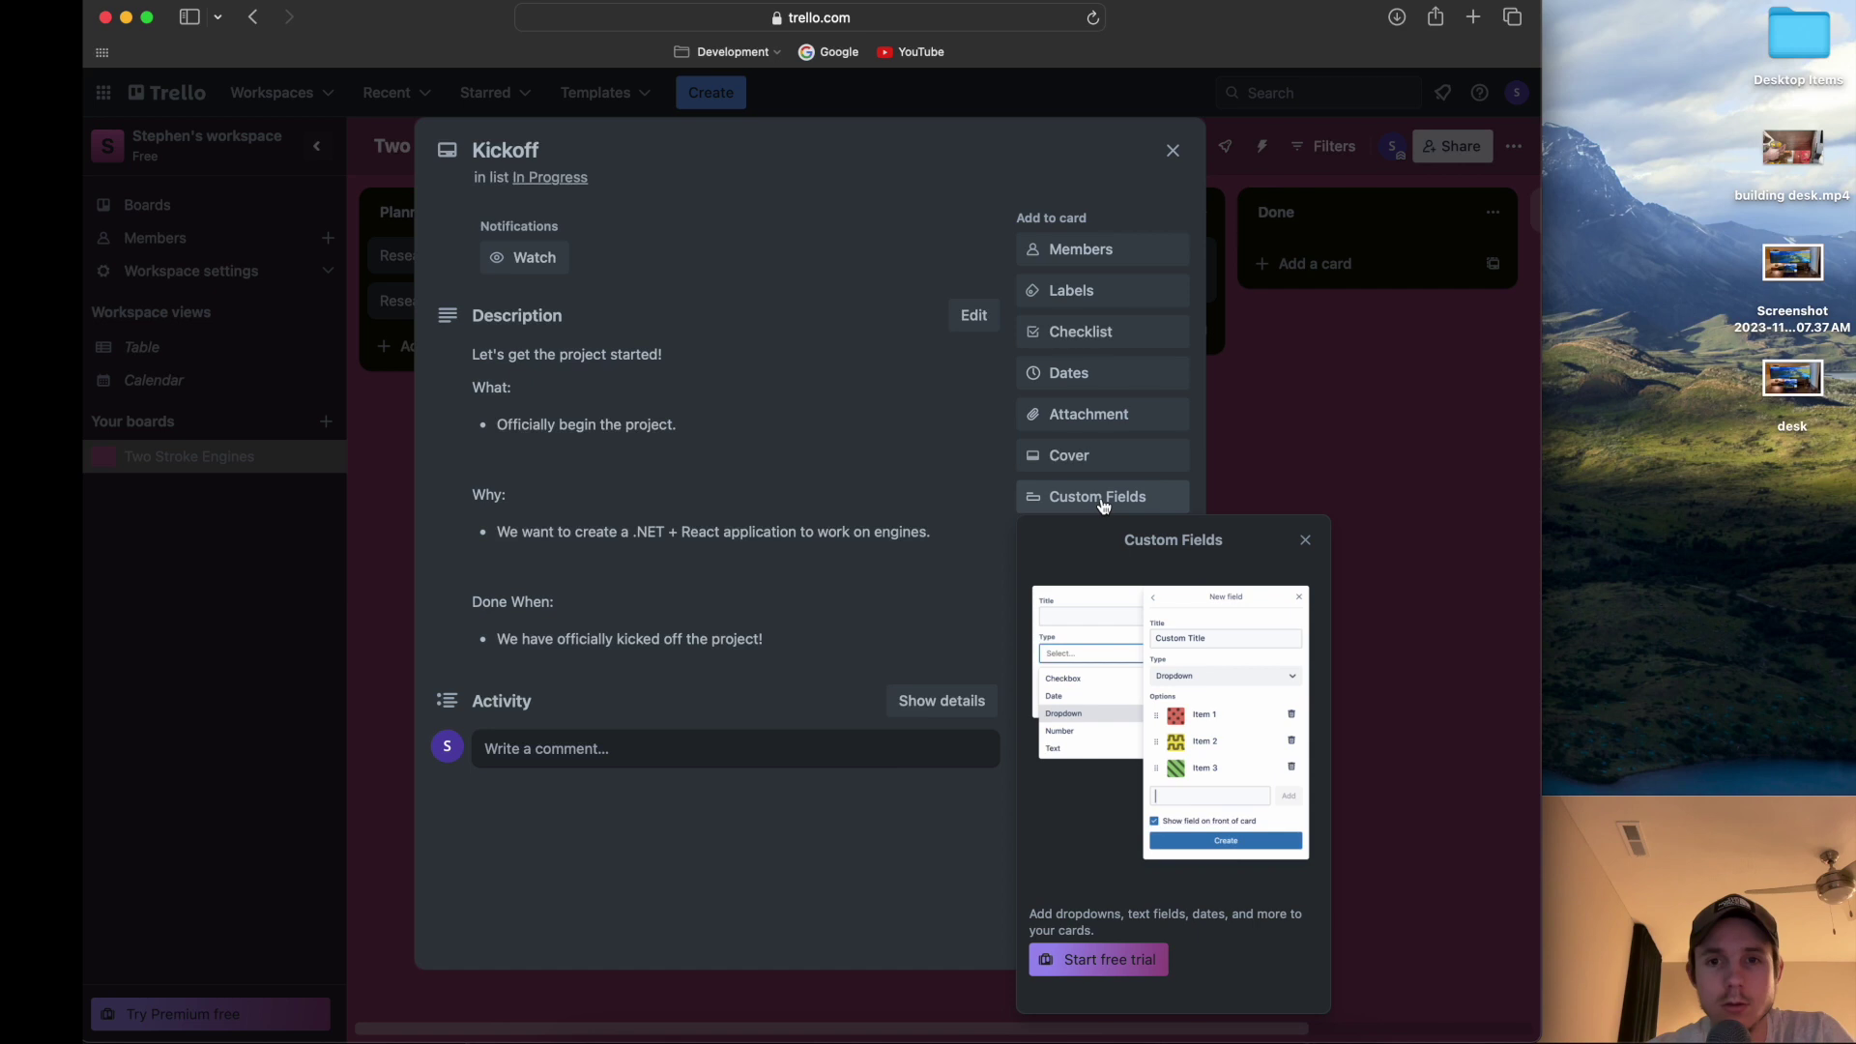
{"action": "left_click", "coordinate": [1305, 539]}
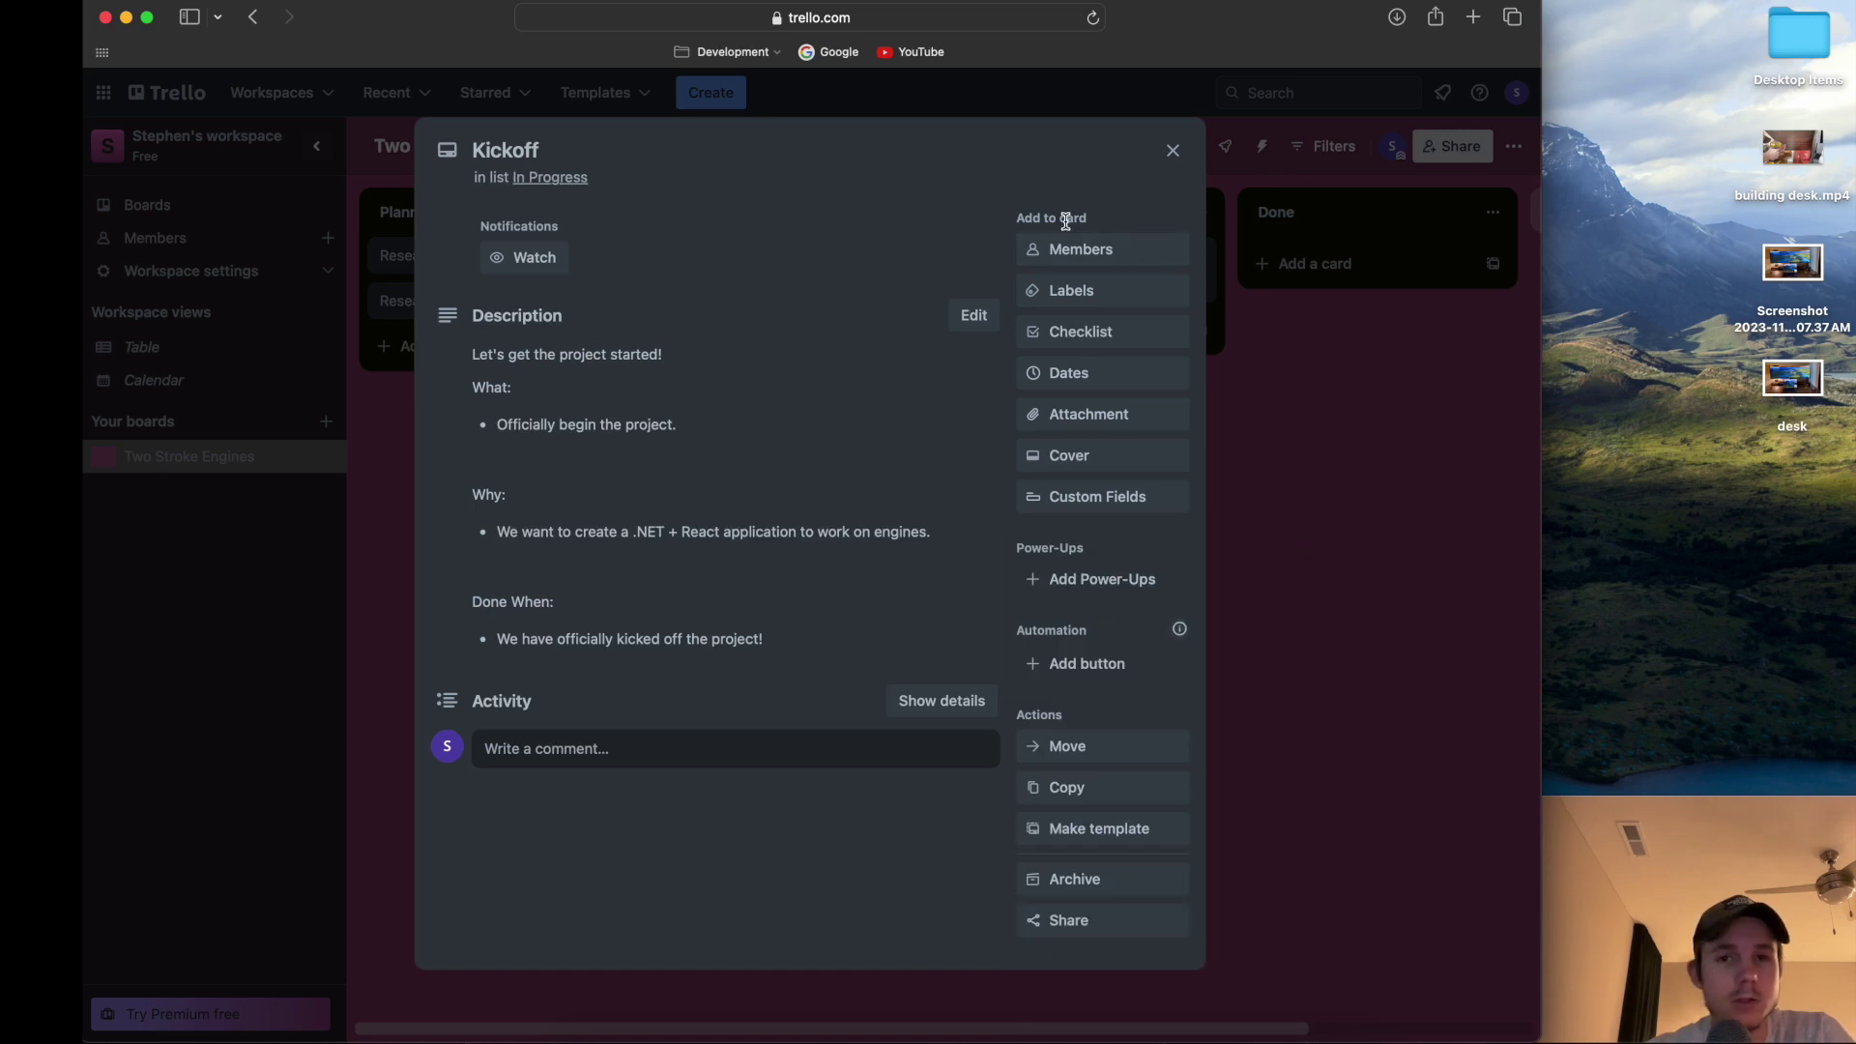
{"action": "scroll", "coordinate": [1090, 695], "scroll_direction": "down", "scroll_amount": 1}
{"action": "scroll", "coordinate": [1090, 692], "scroll_direction": "up", "scroll_amount": 2}
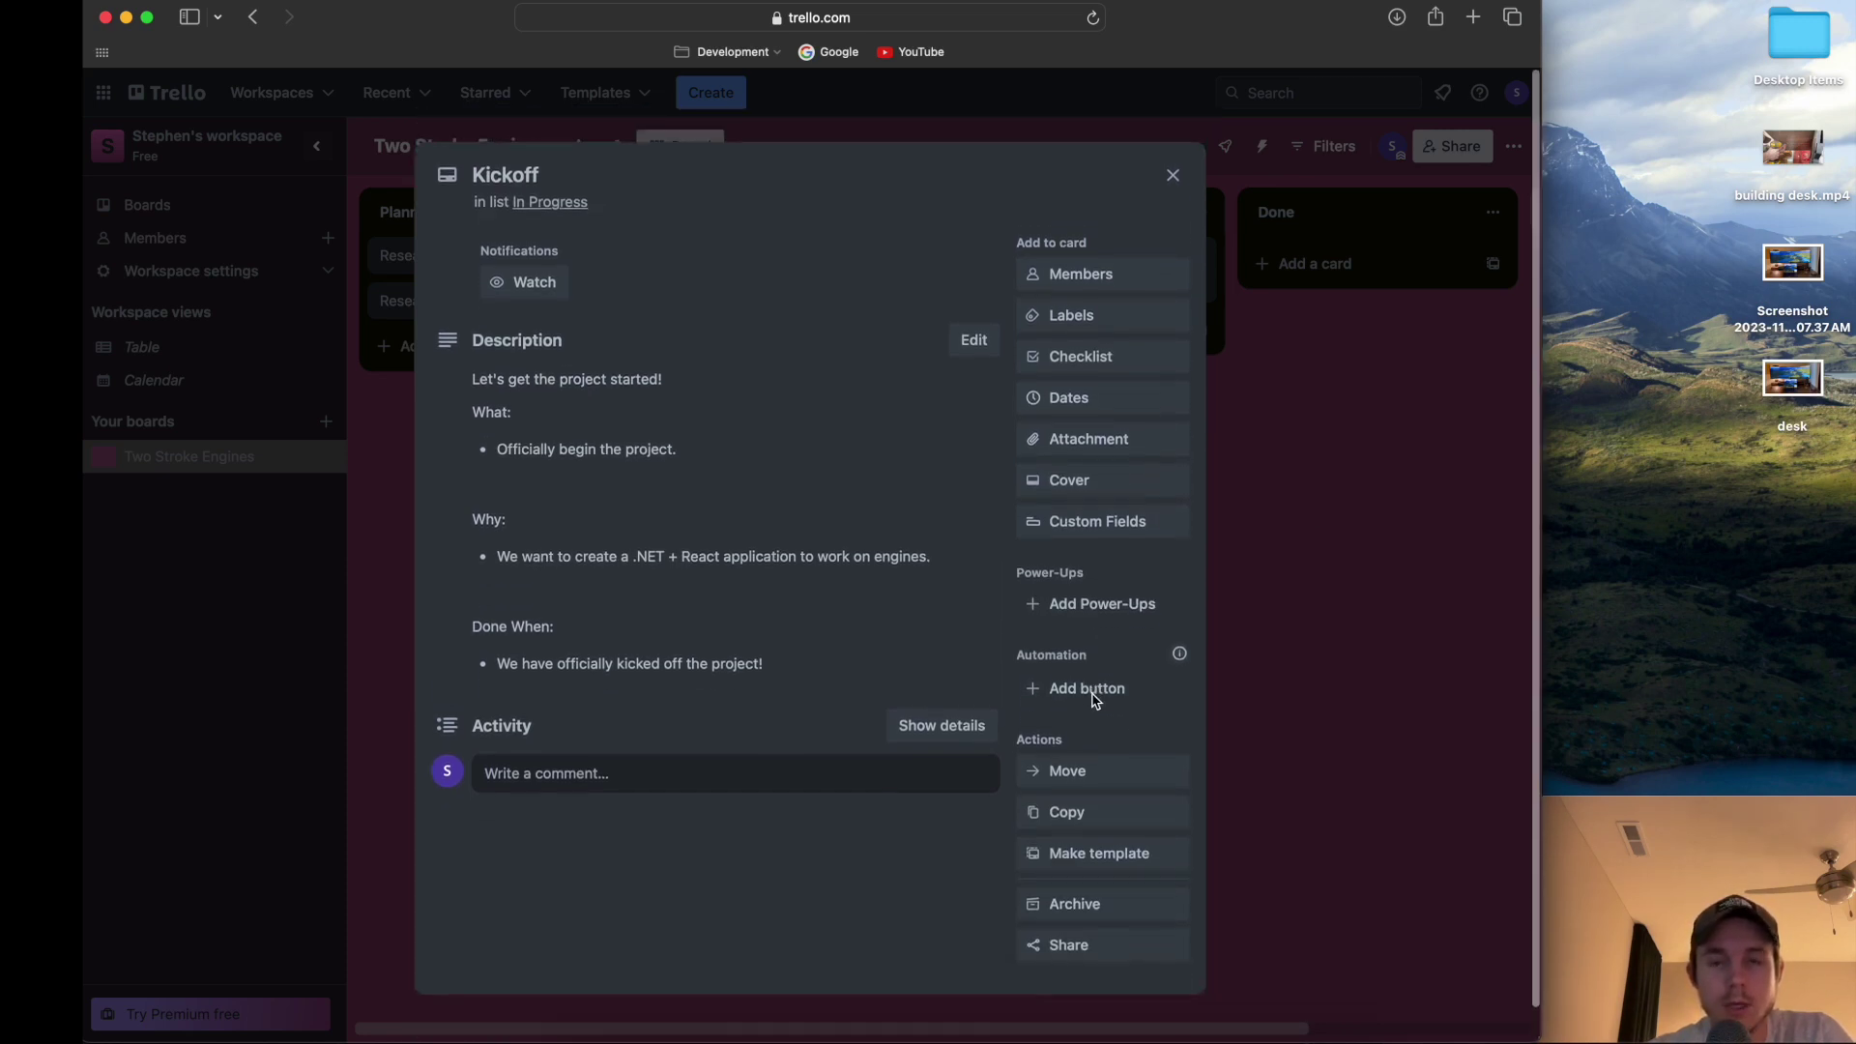
{"action": "left_click", "coordinate": [1093, 296]}
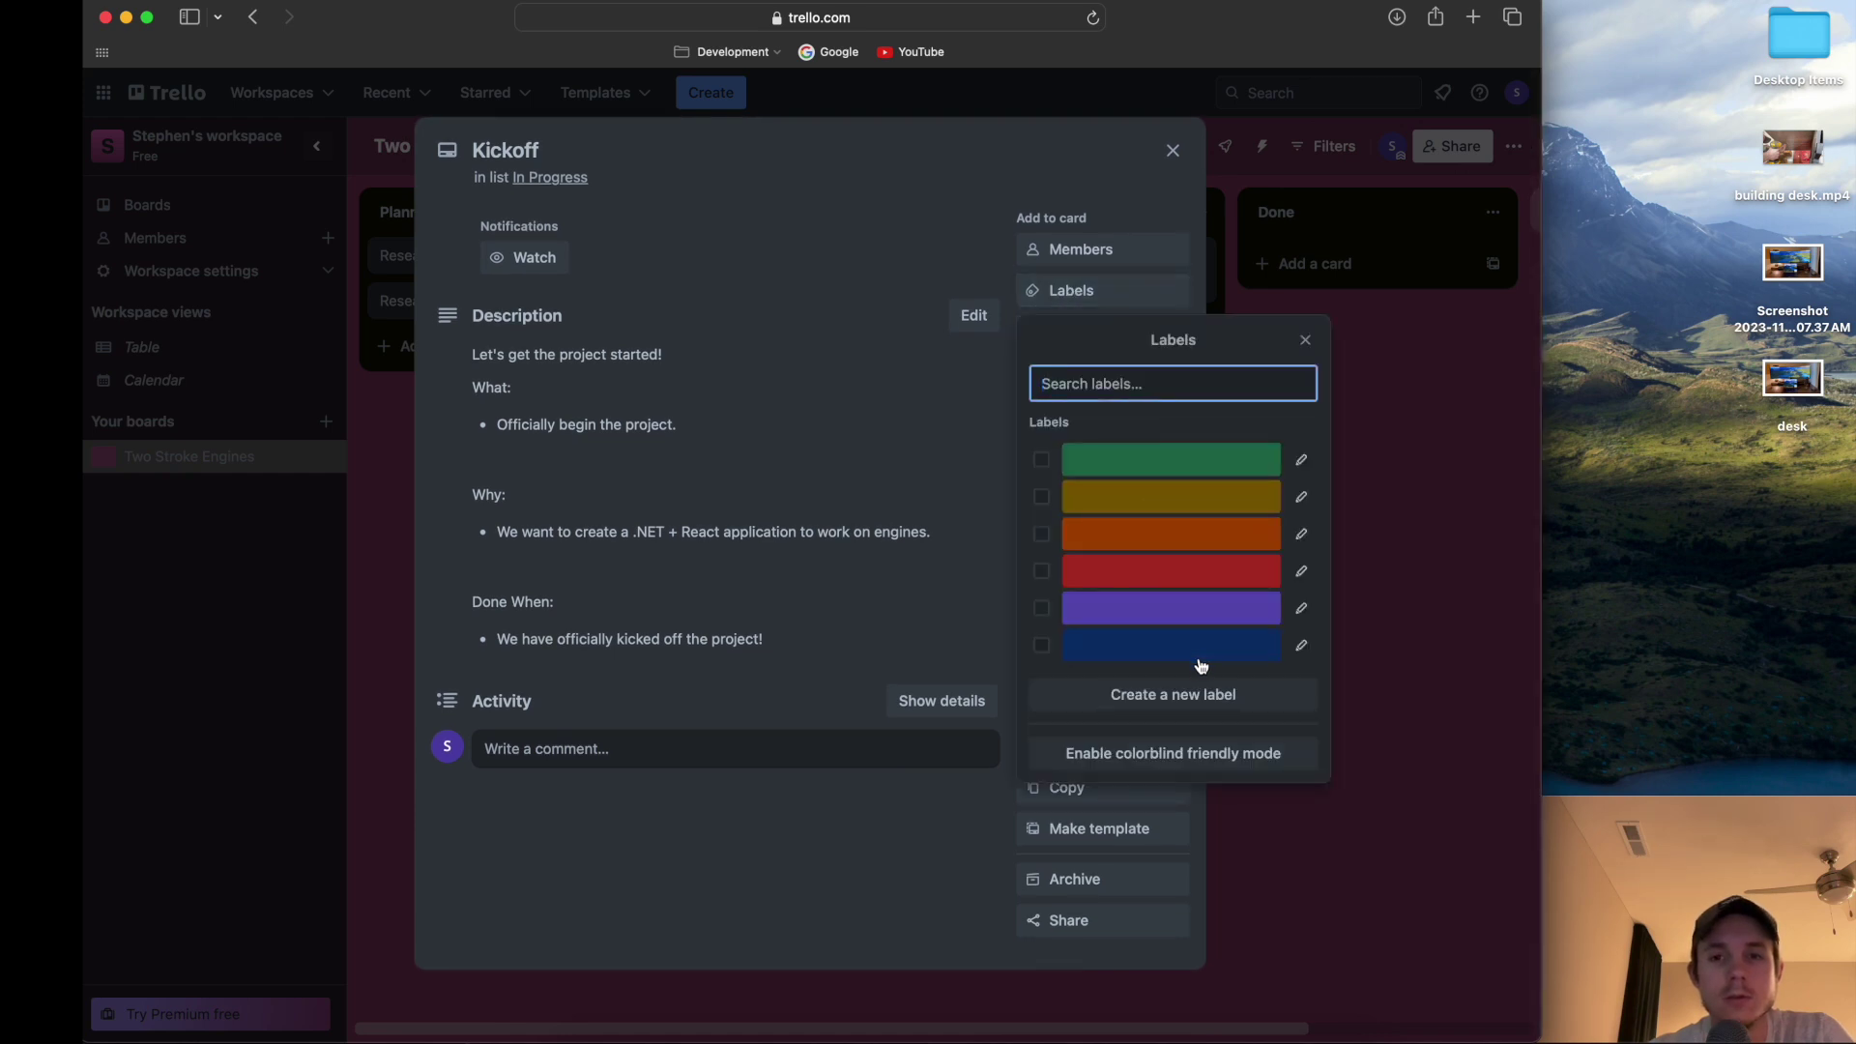
{"action": "left_click", "coordinate": [1305, 344]}
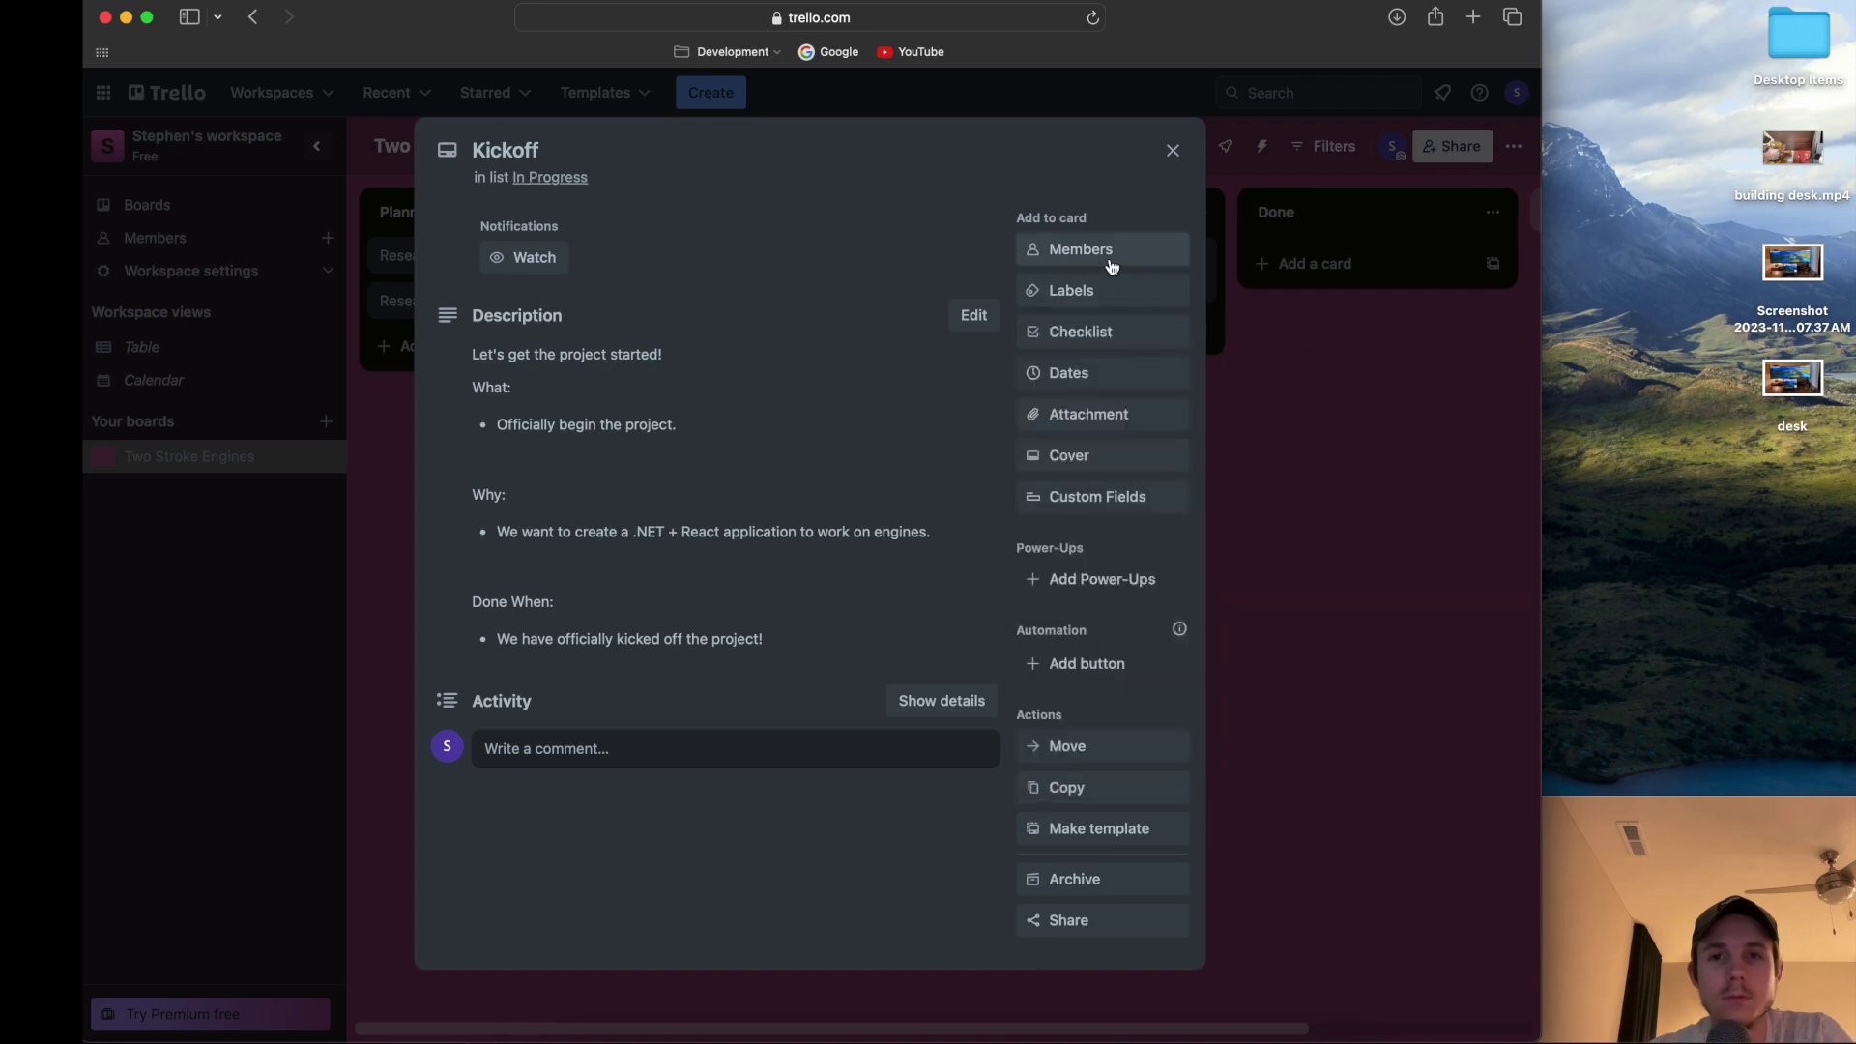
{"action": "left_click", "coordinate": [1112, 456]}
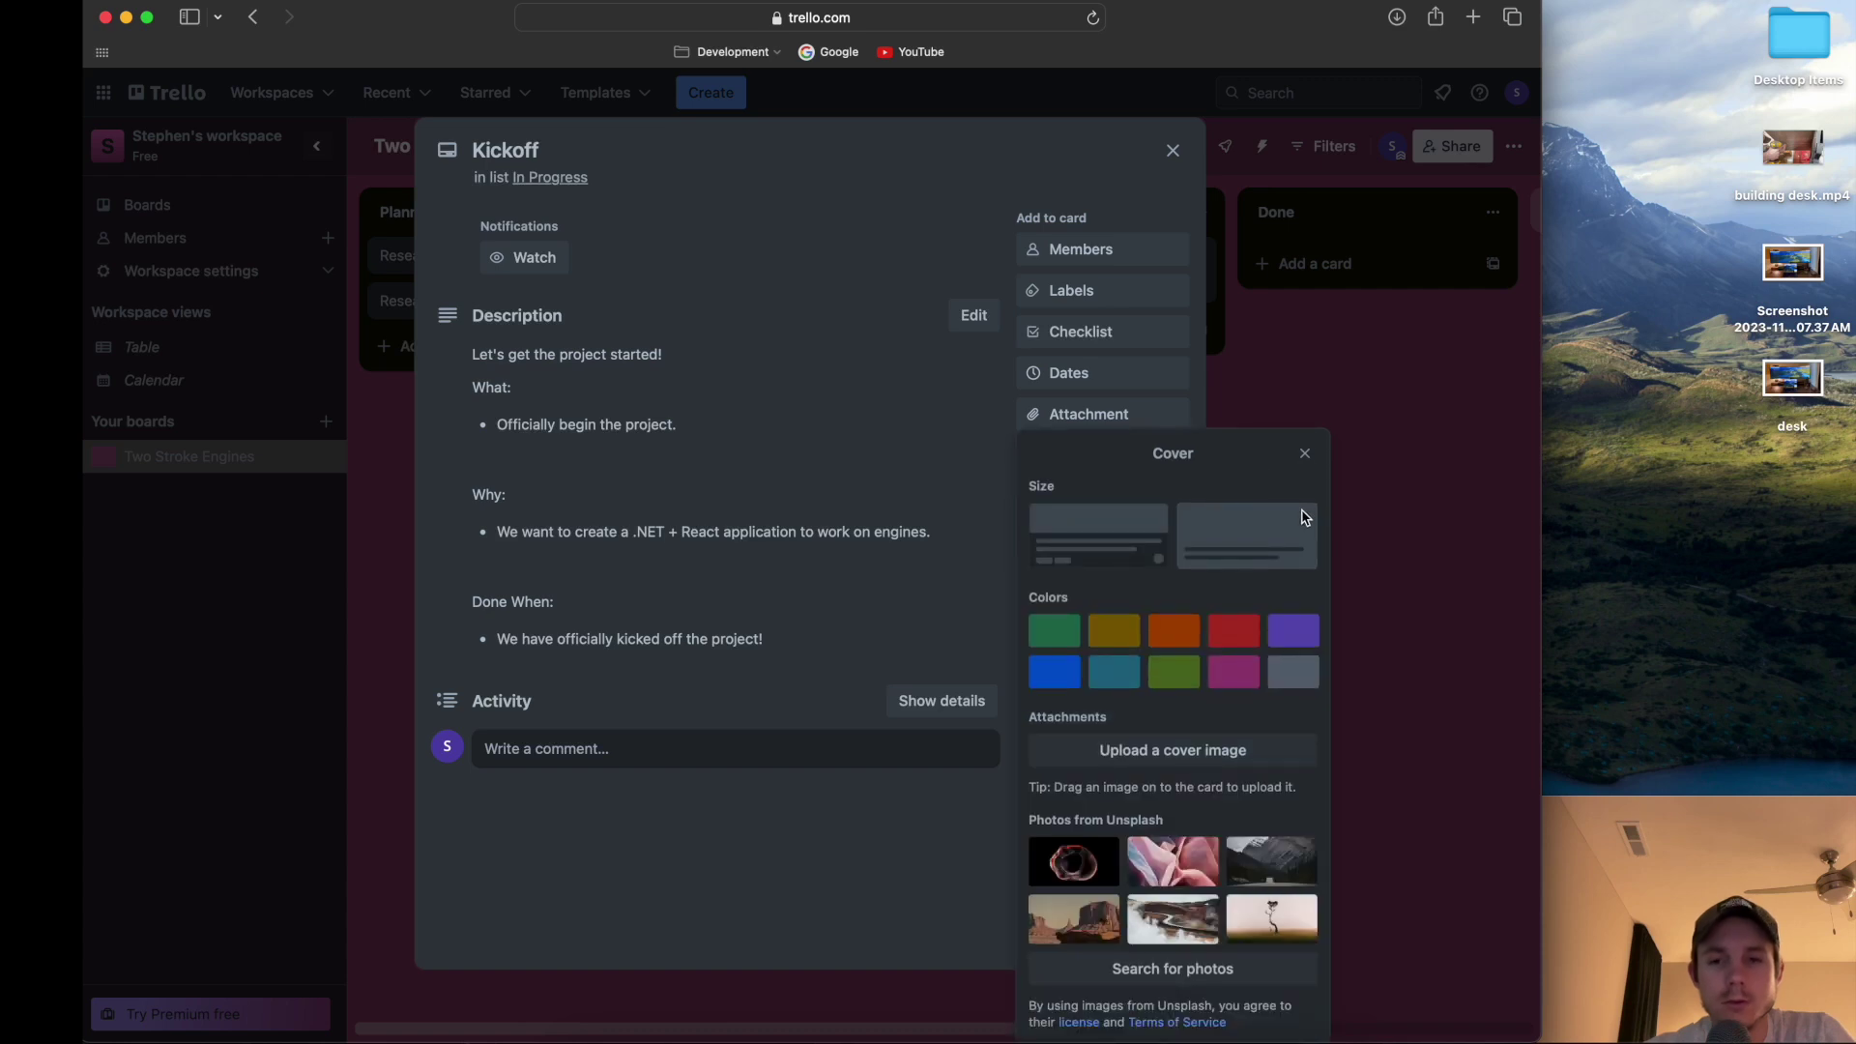
{"action": "left_click", "coordinate": [1306, 455]}
{"action": "left_click", "coordinate": [1111, 497]}
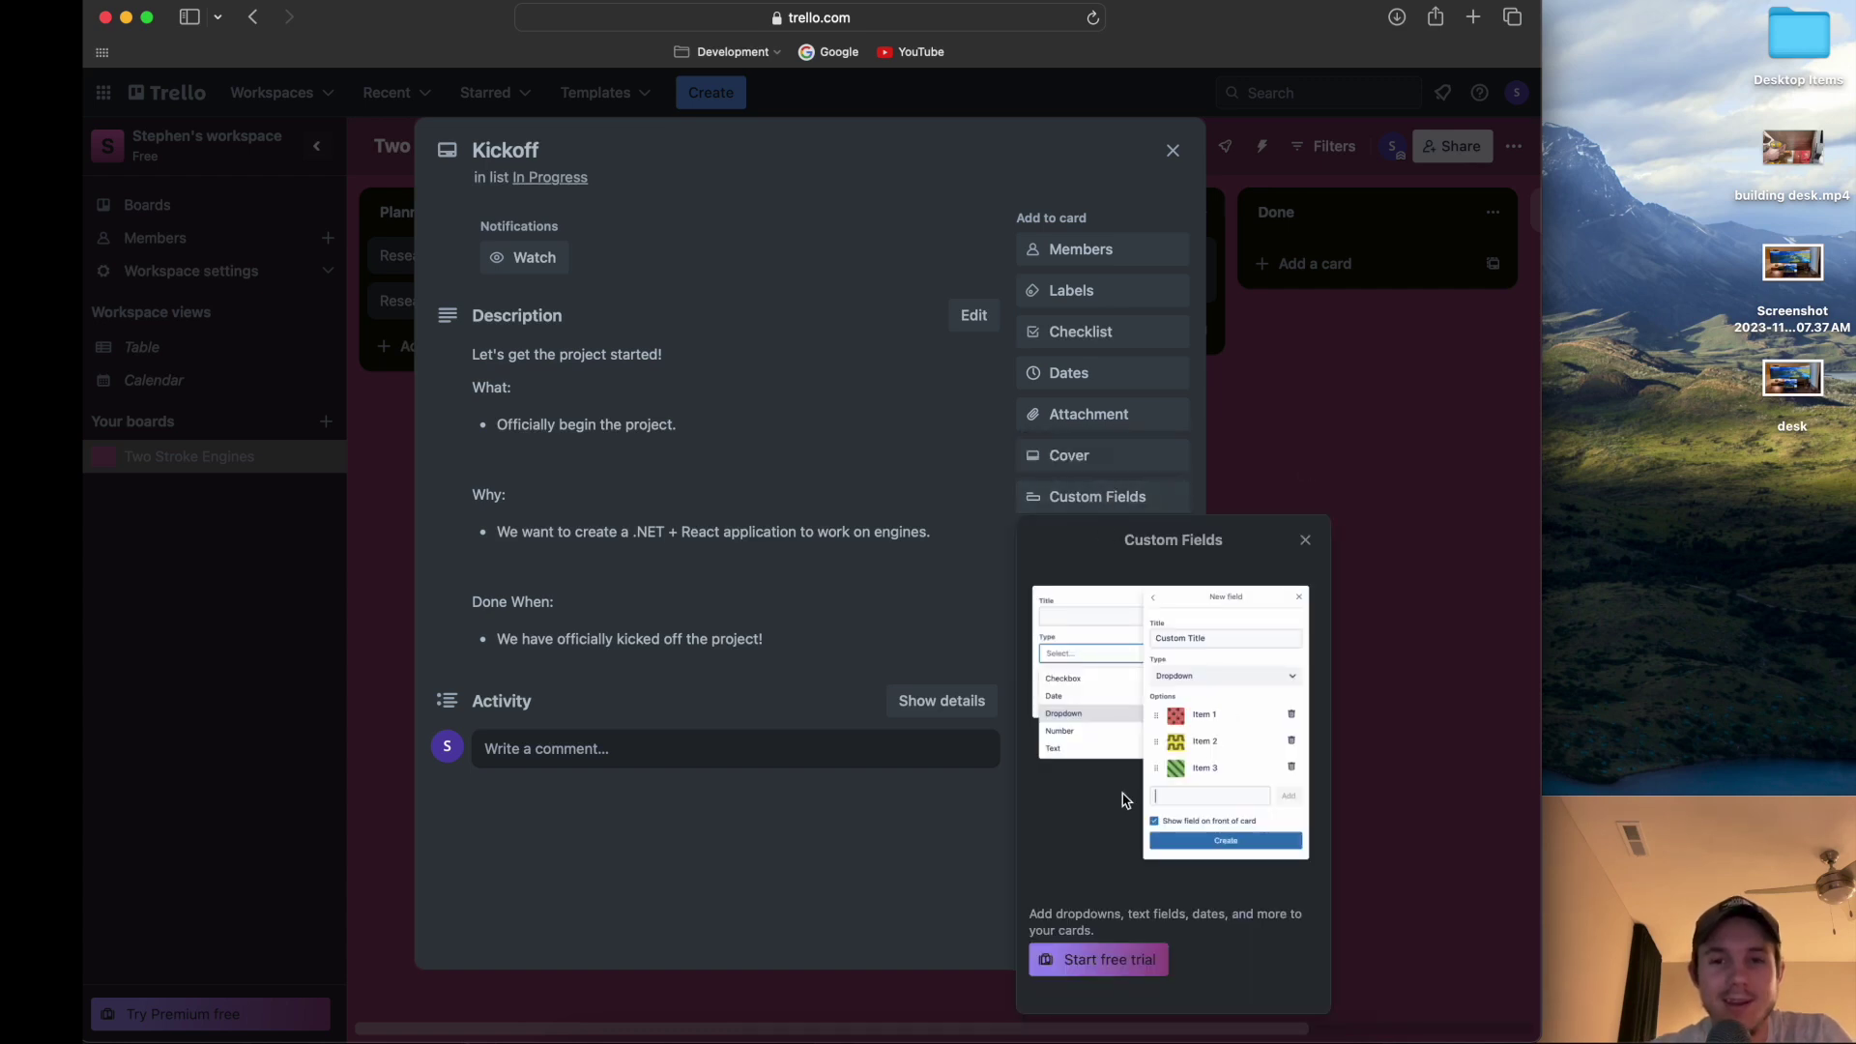
{"action": "left_click", "coordinate": [1307, 541]}
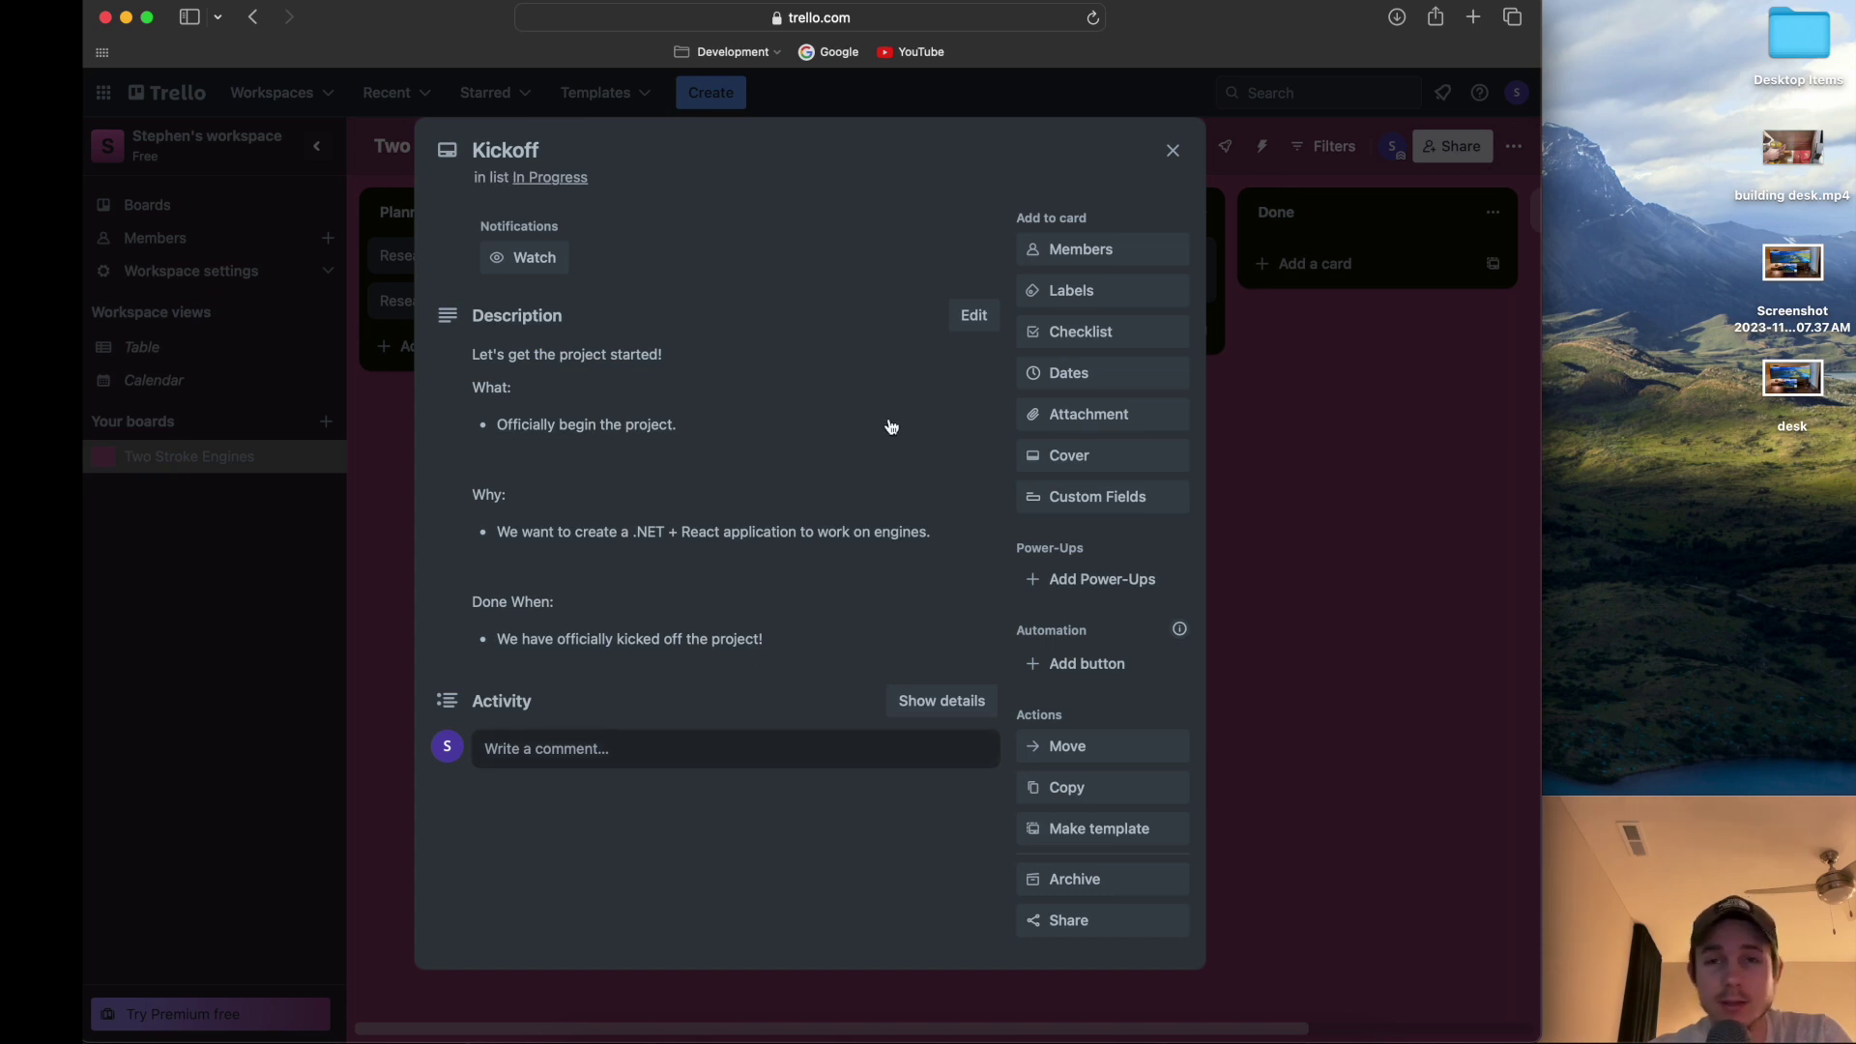
Close the Kickoff card and move it from the In Progress list to the Done list.
{"action": "left_click", "coordinate": [1173, 151]}
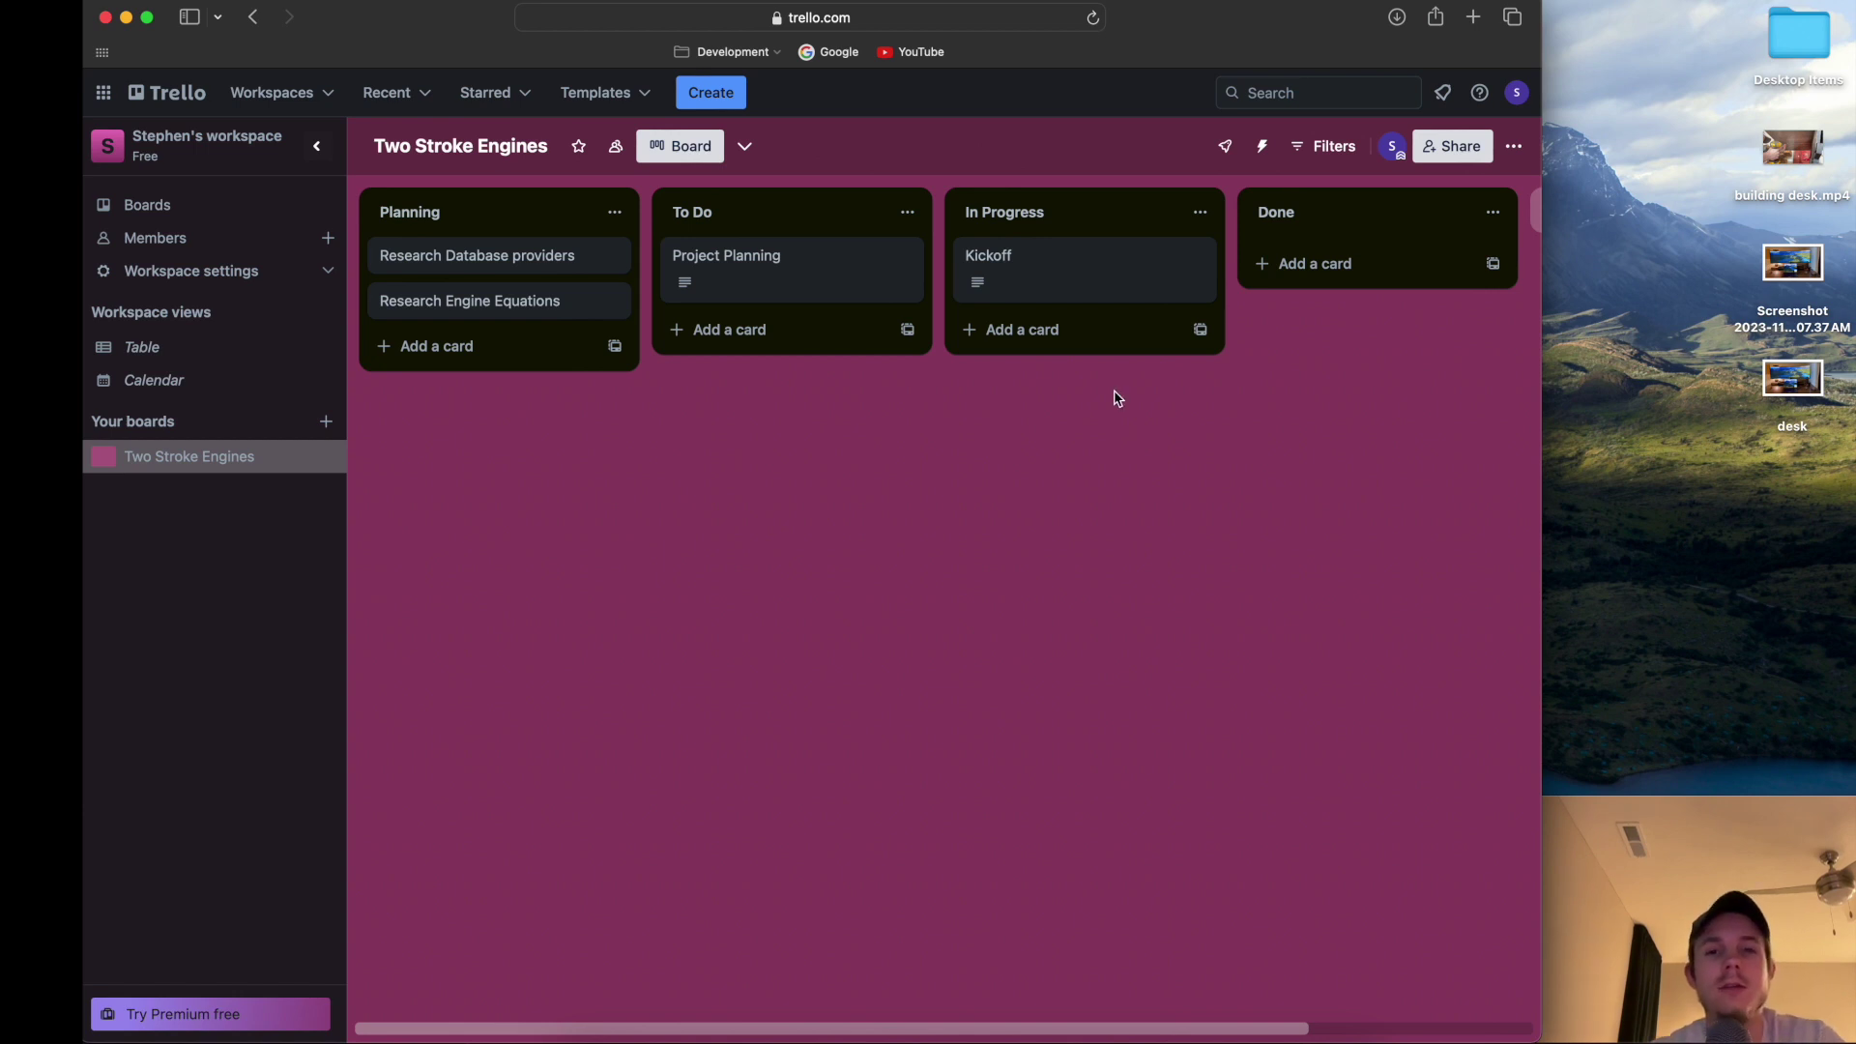
{"action": "left_click_drag", "start_coordinate": [1074, 278], "coordinate": [1281, 342]}
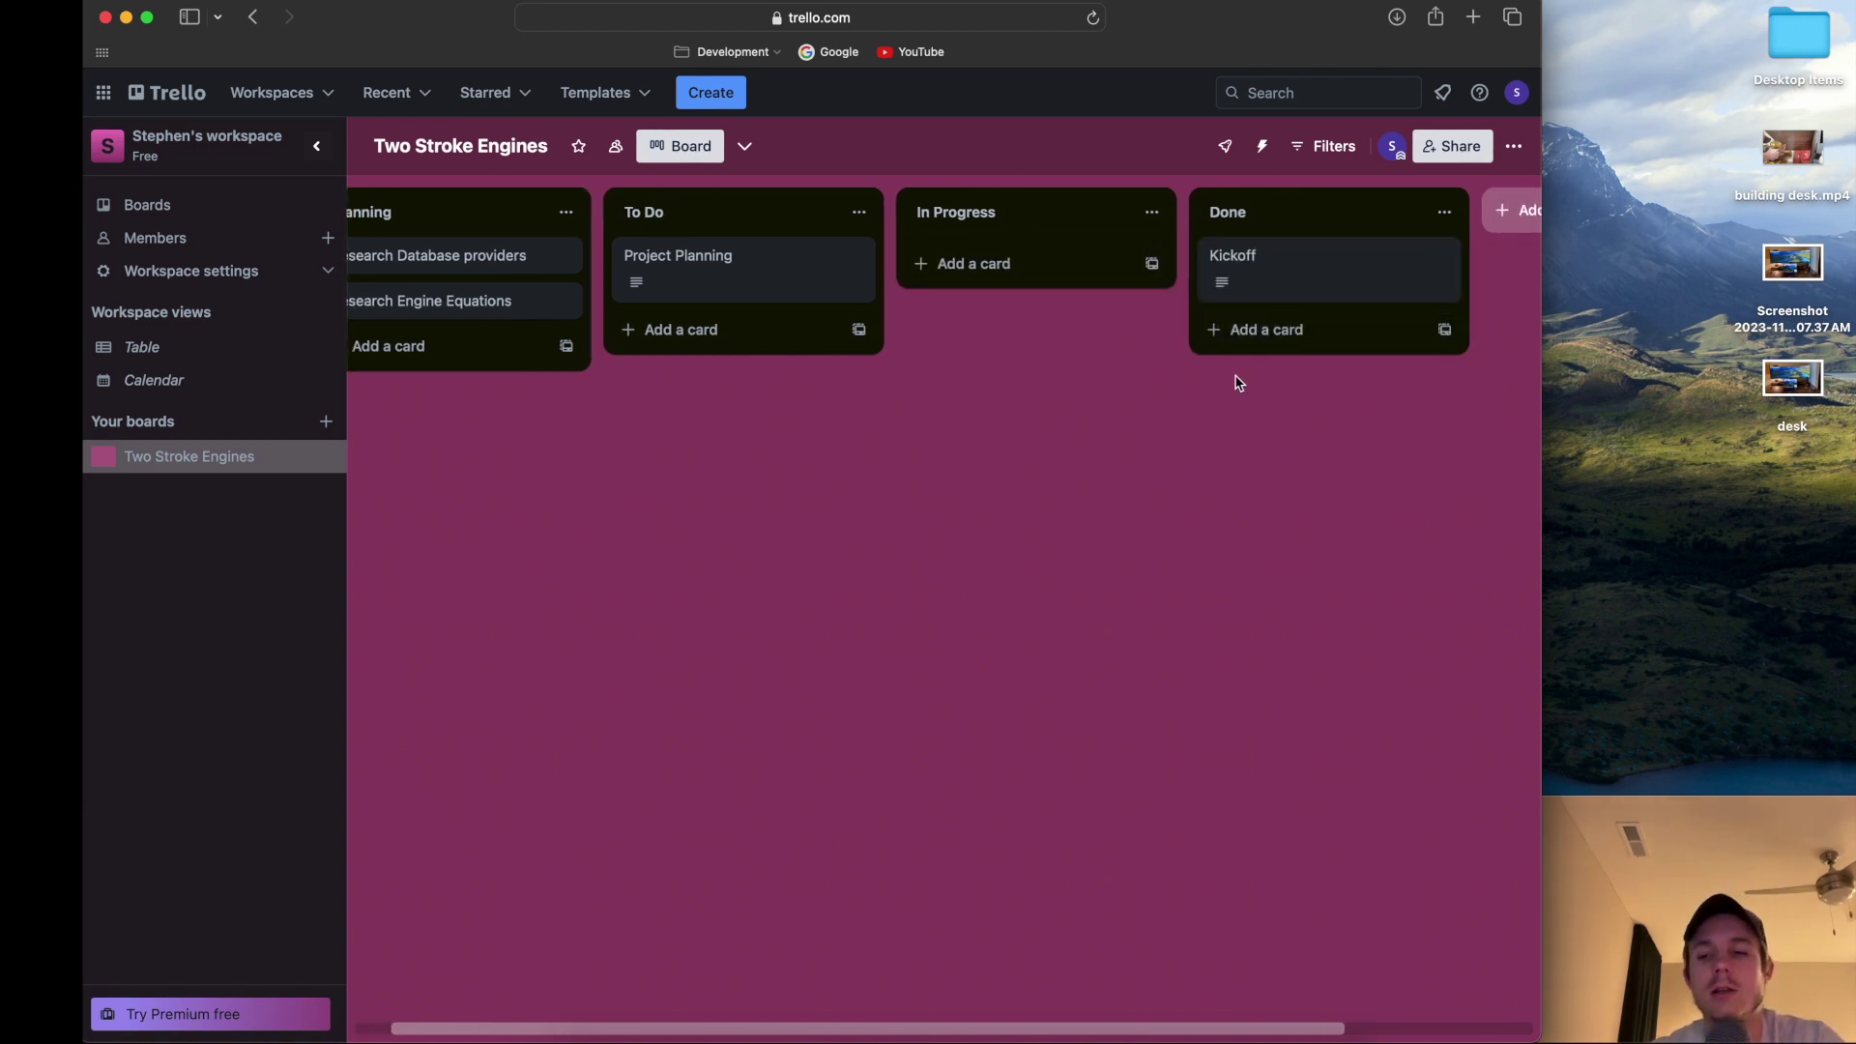
{"action": "scroll", "coordinate": [933, 355], "scroll_direction": "left", "scroll_amount": 2}
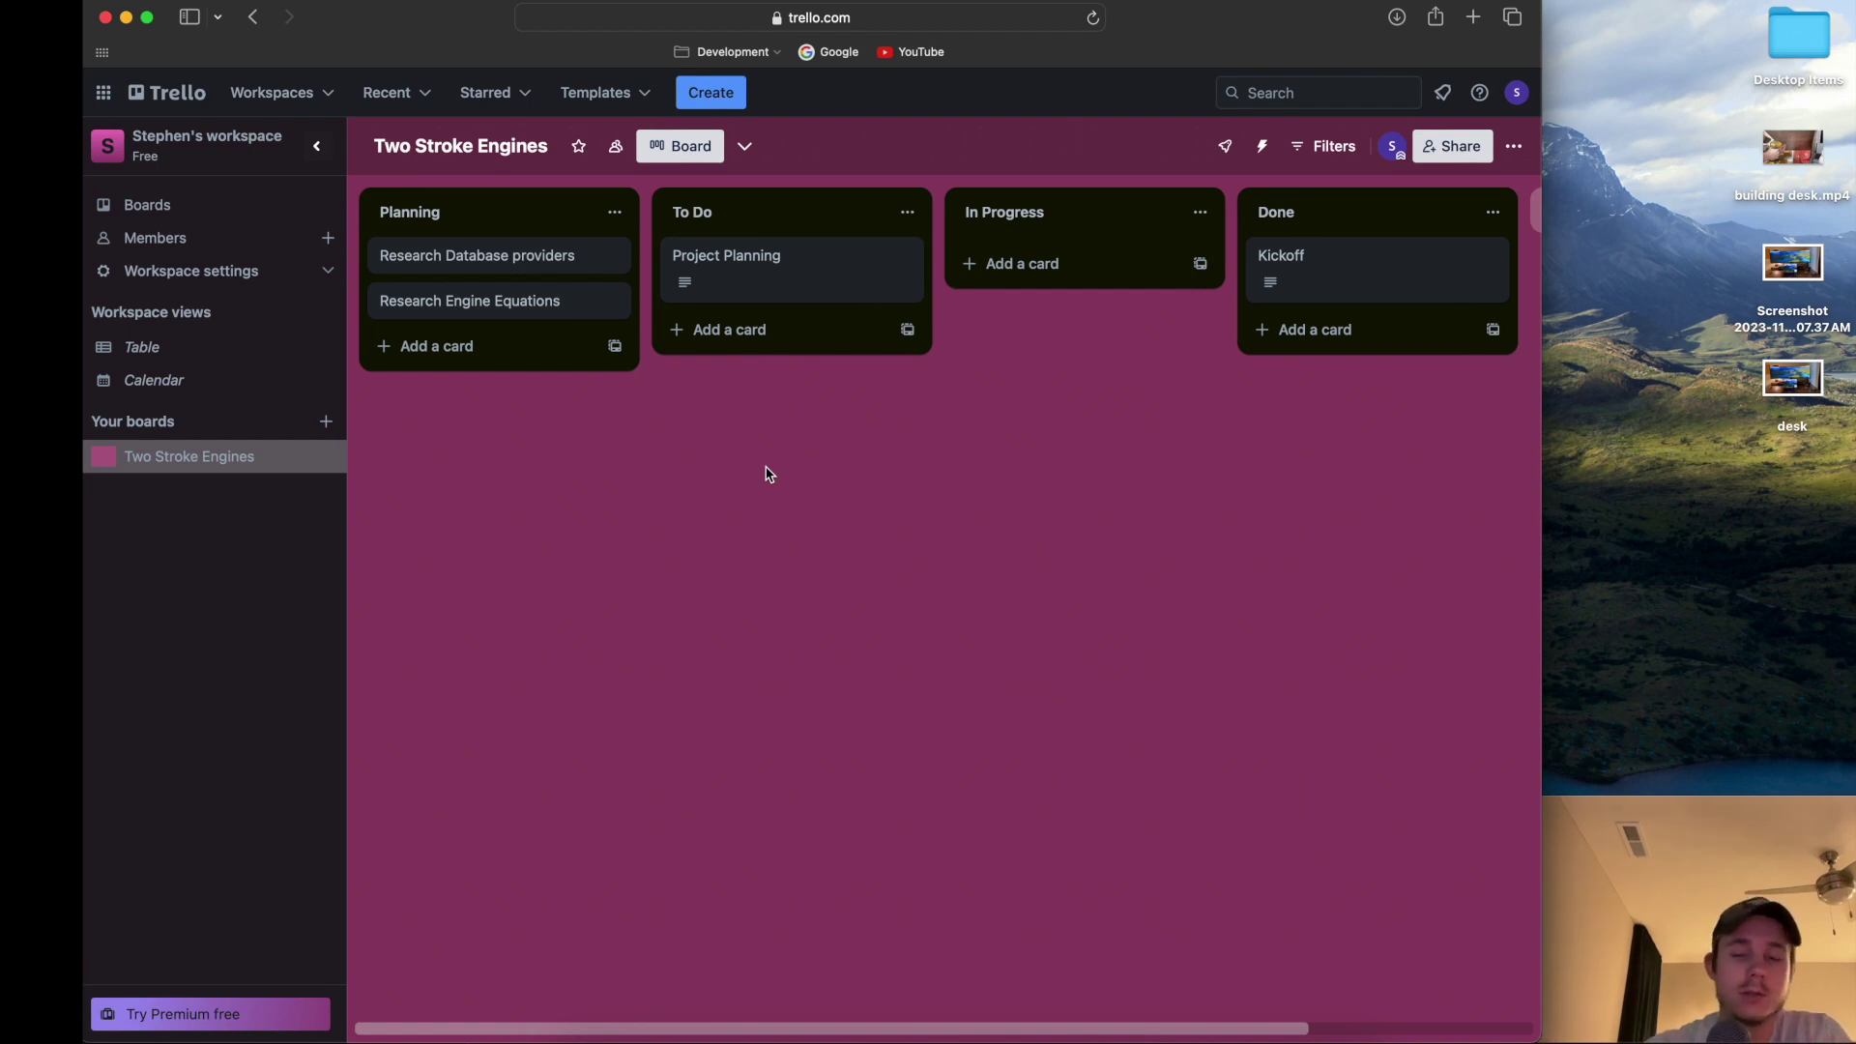
Add a "Points:" heading with the bold bullet "3 points" above "What:" in the Project Planning card's description.
{"action": "left_click", "coordinate": [763, 278]}
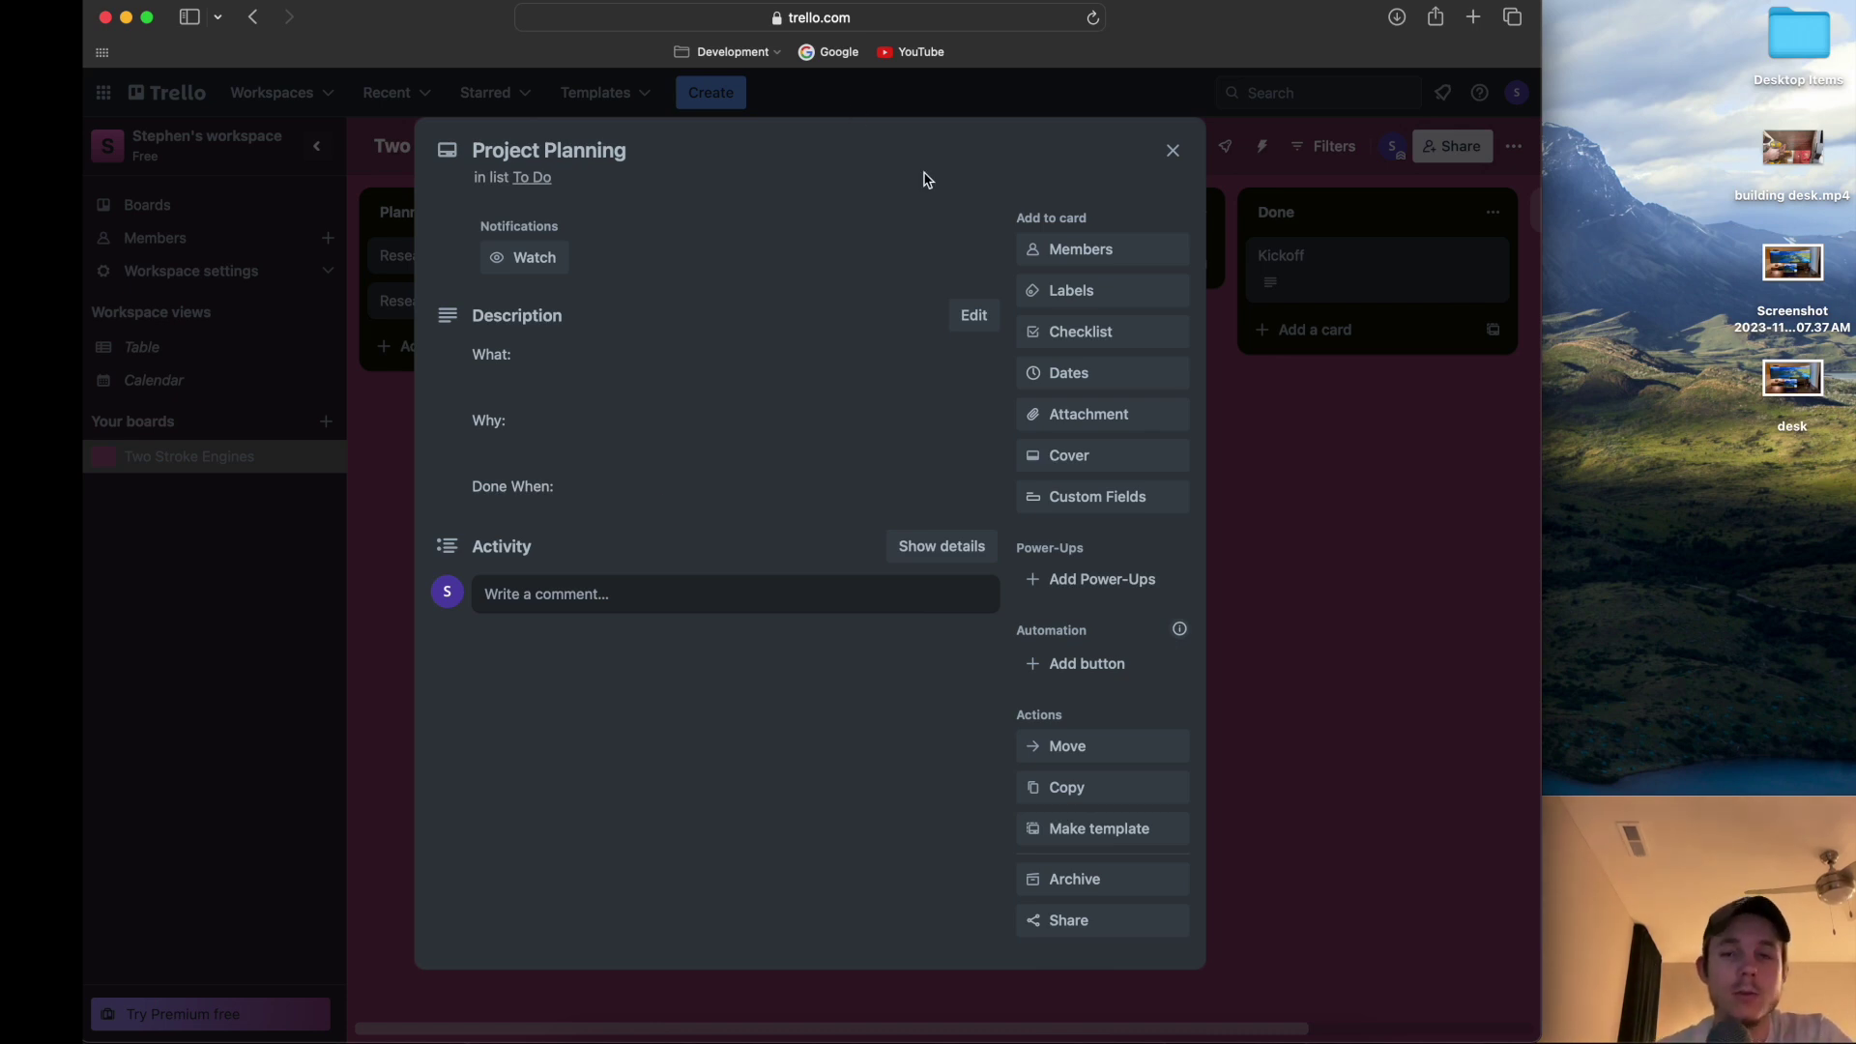
{"action": "left_click", "coordinate": [1174, 153]}
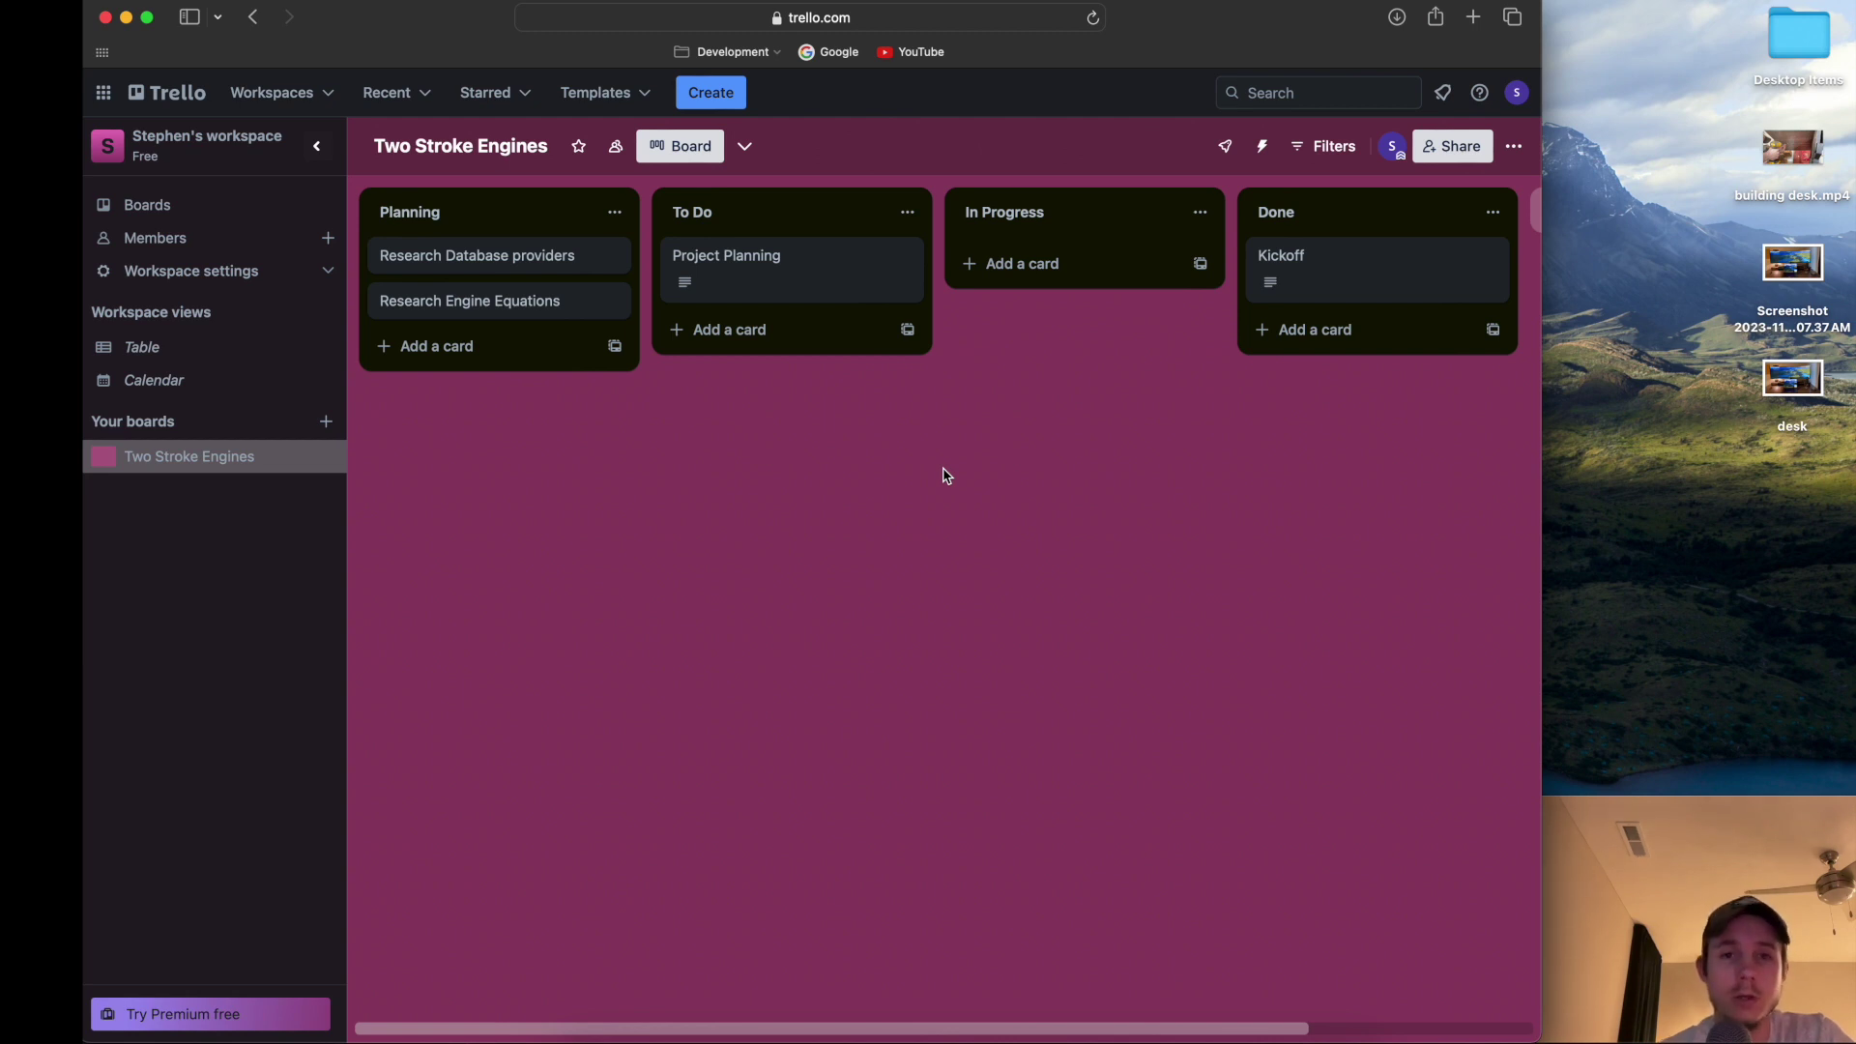
{"action": "left_click", "coordinate": [820, 278]}
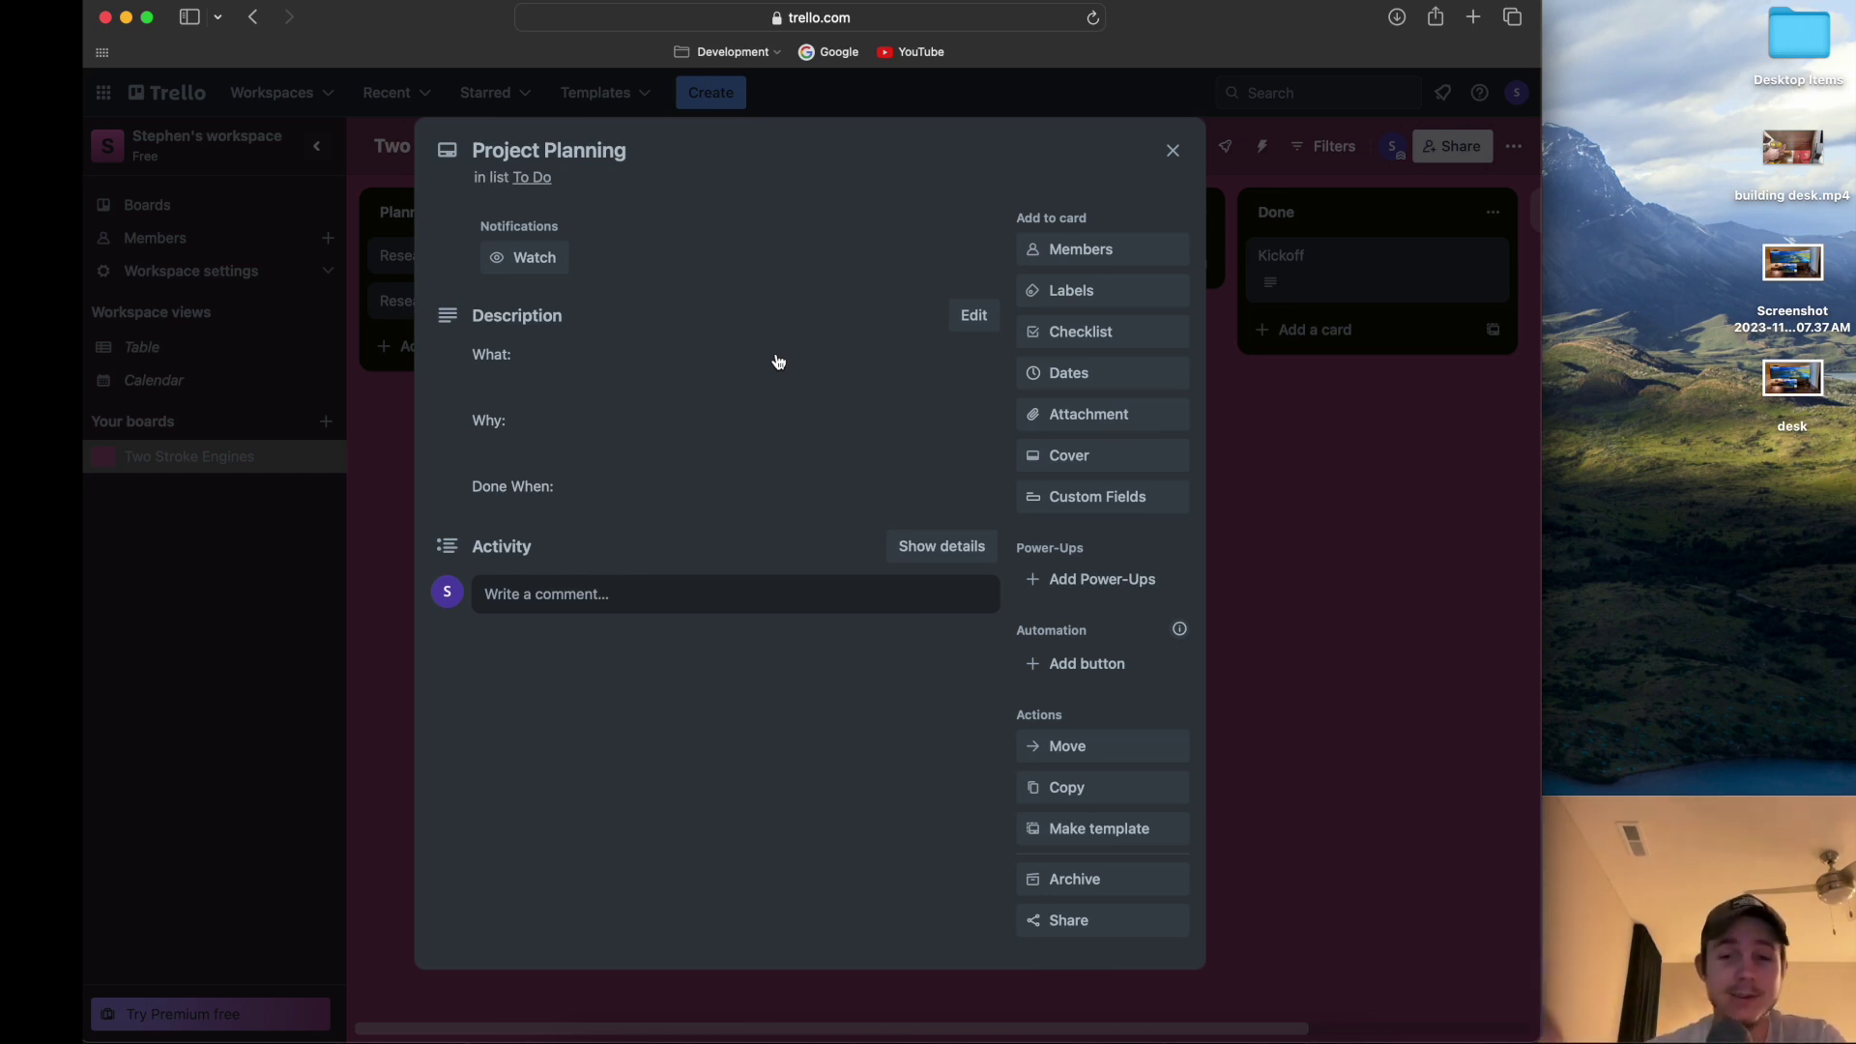
{"action": "left_click", "coordinate": [974, 316]}
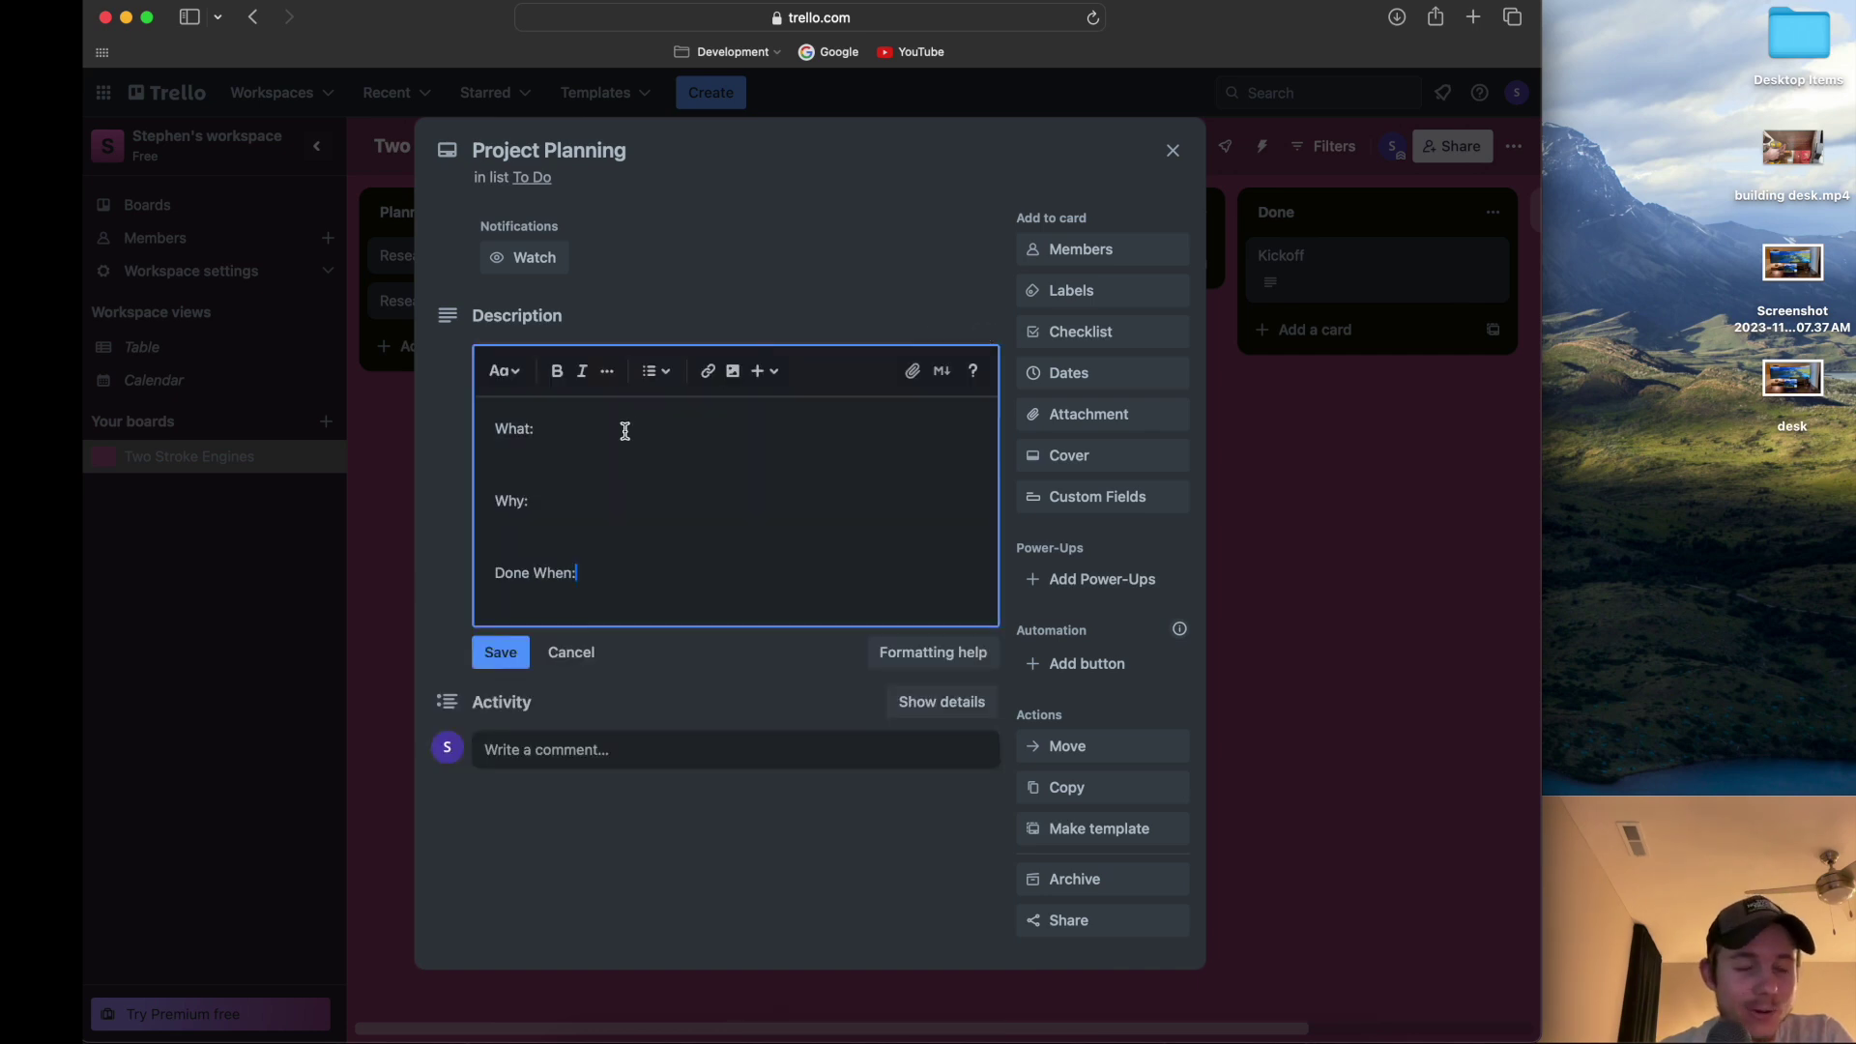
{"action": "left_click", "coordinate": [495, 430]}
{"action": "key", "text": "Return"}
{"action": "key", "text": "Return"}
{"action": "key", "text": "Up"}
{"action": "key", "text": "Up"}
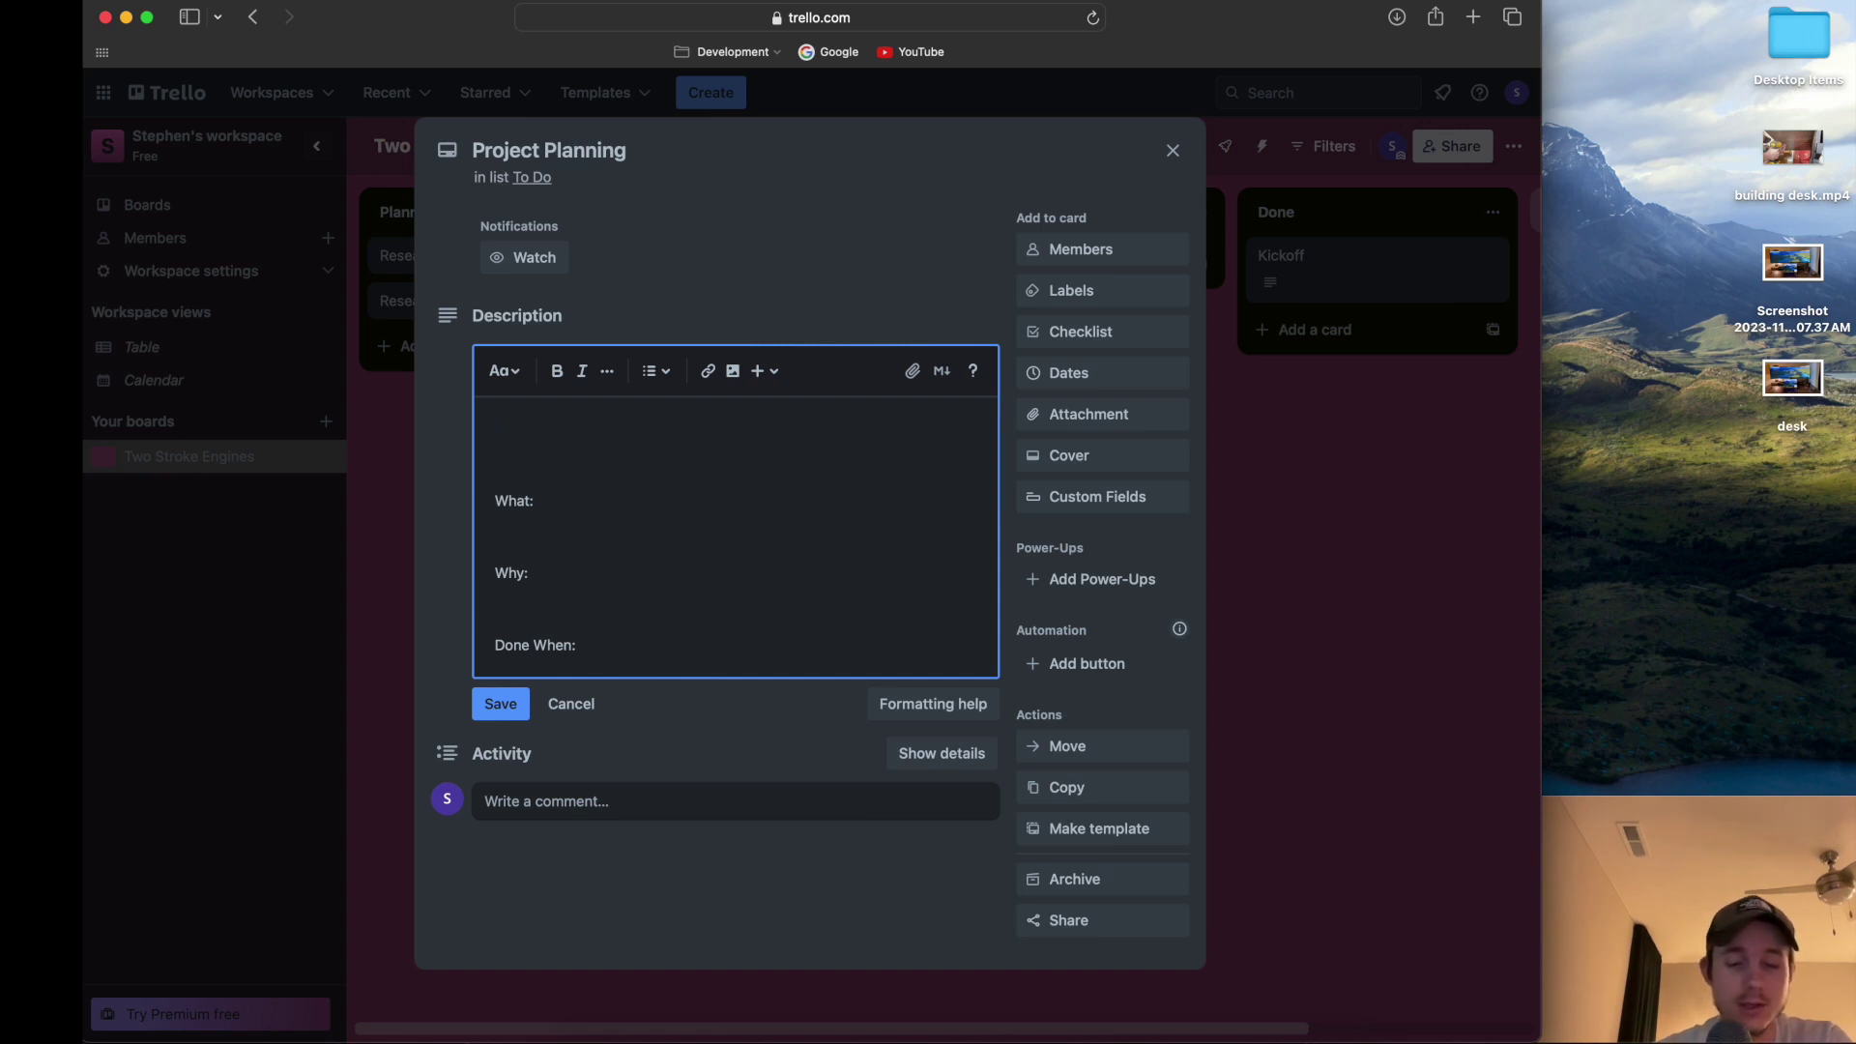
{"action": "type", "text": "Points:"}
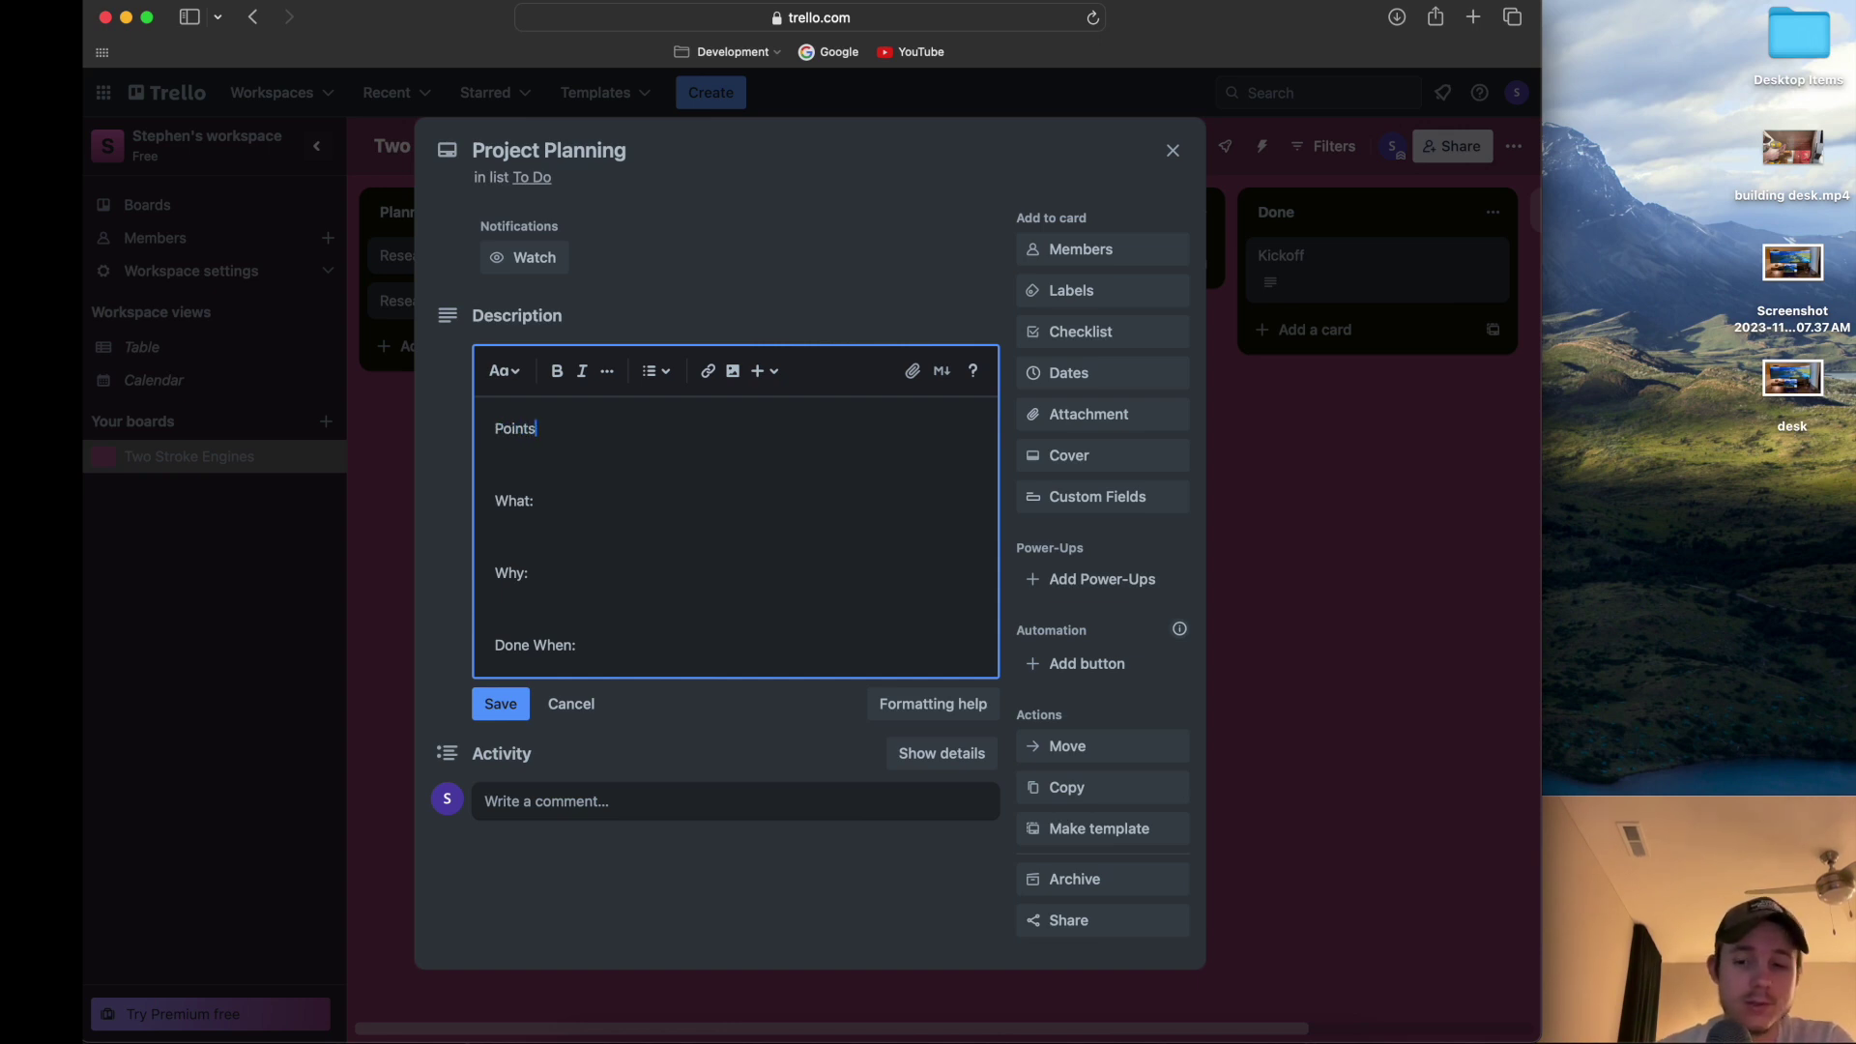
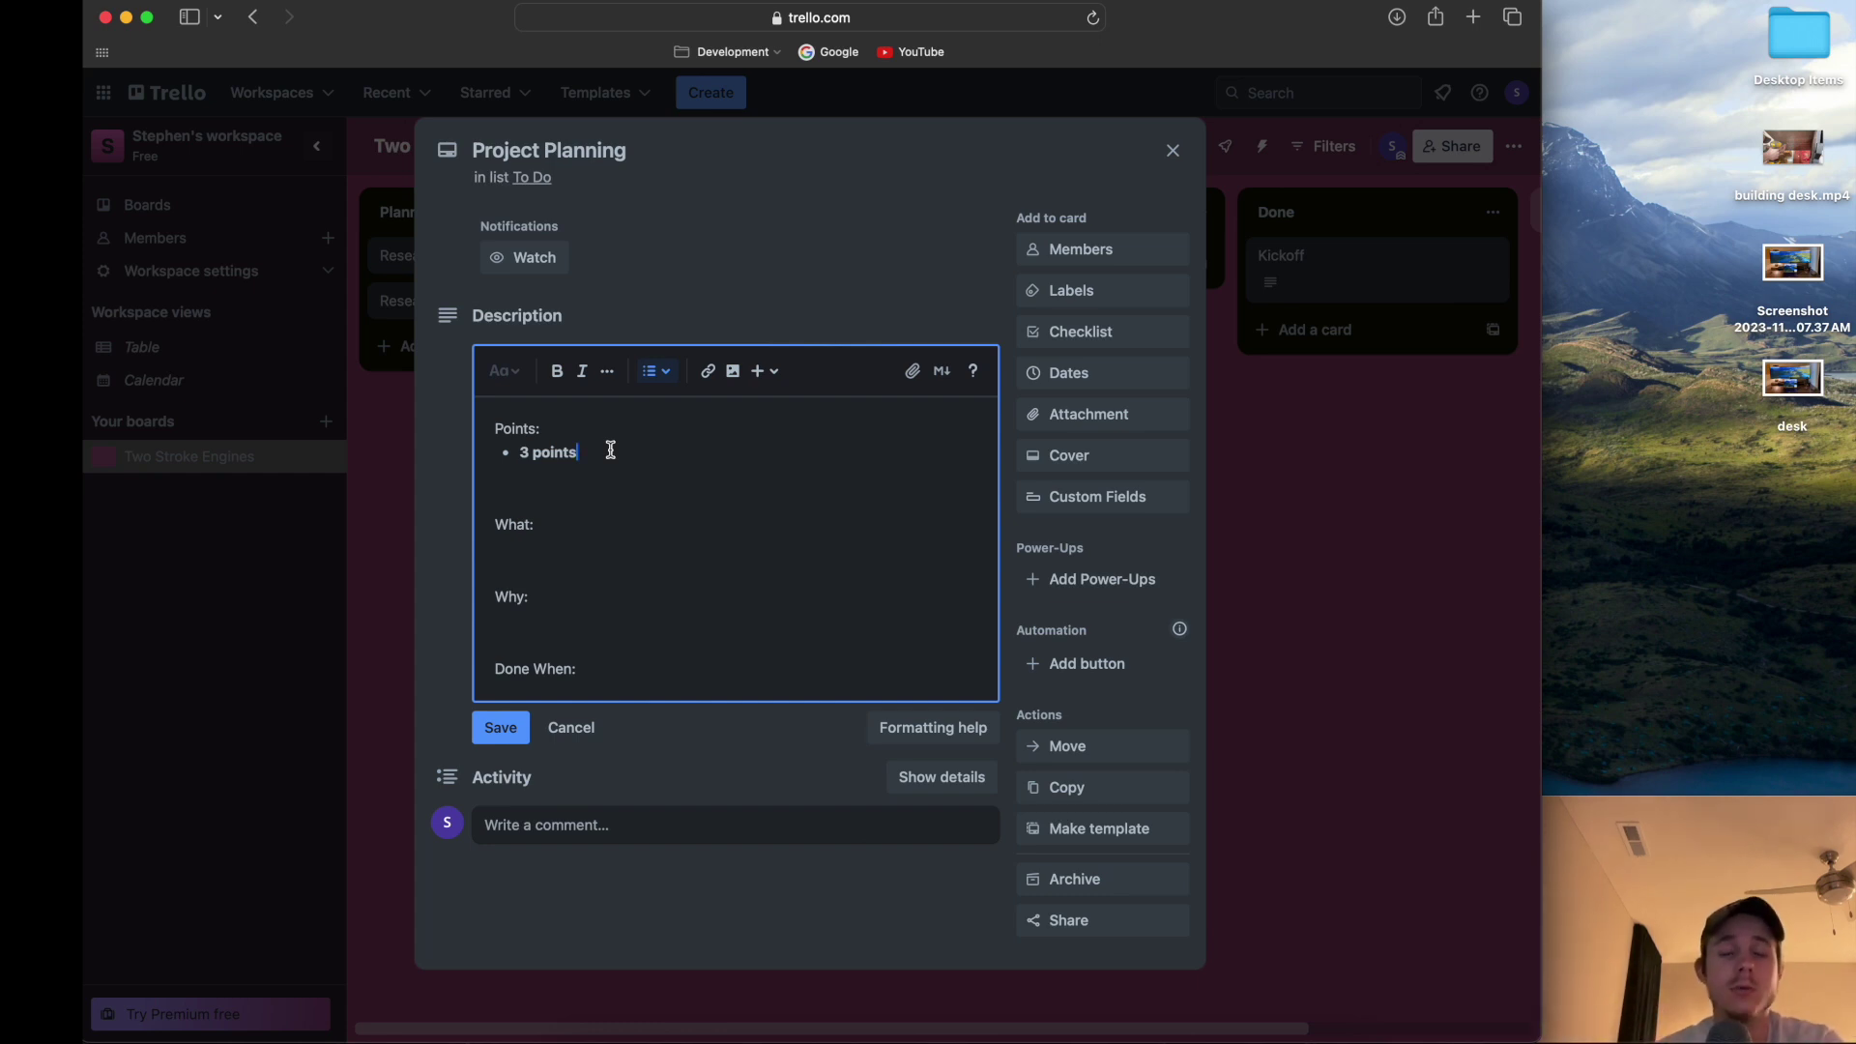
Add the bullet "Define the stories for new work." under the "What:" heading of the description.
{"action": "left_click", "coordinate": [573, 556]}
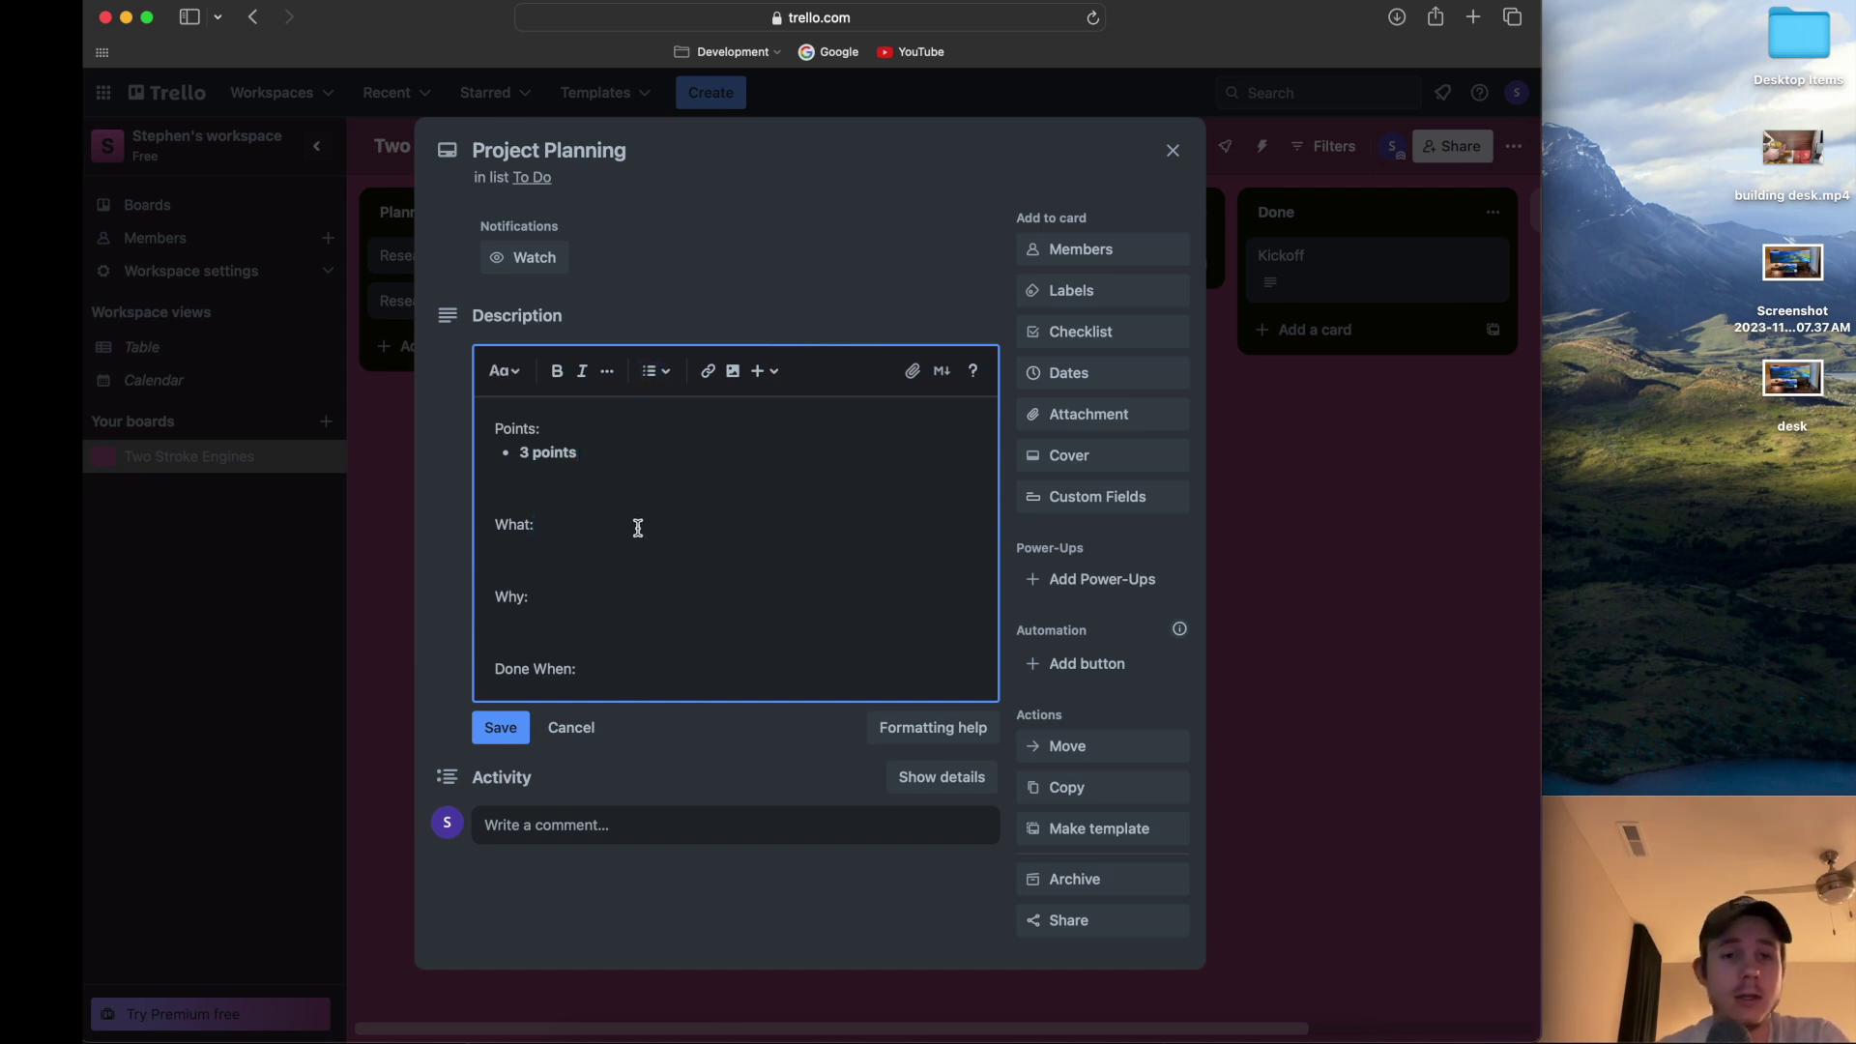
{"action": "key", "text": "Return"}
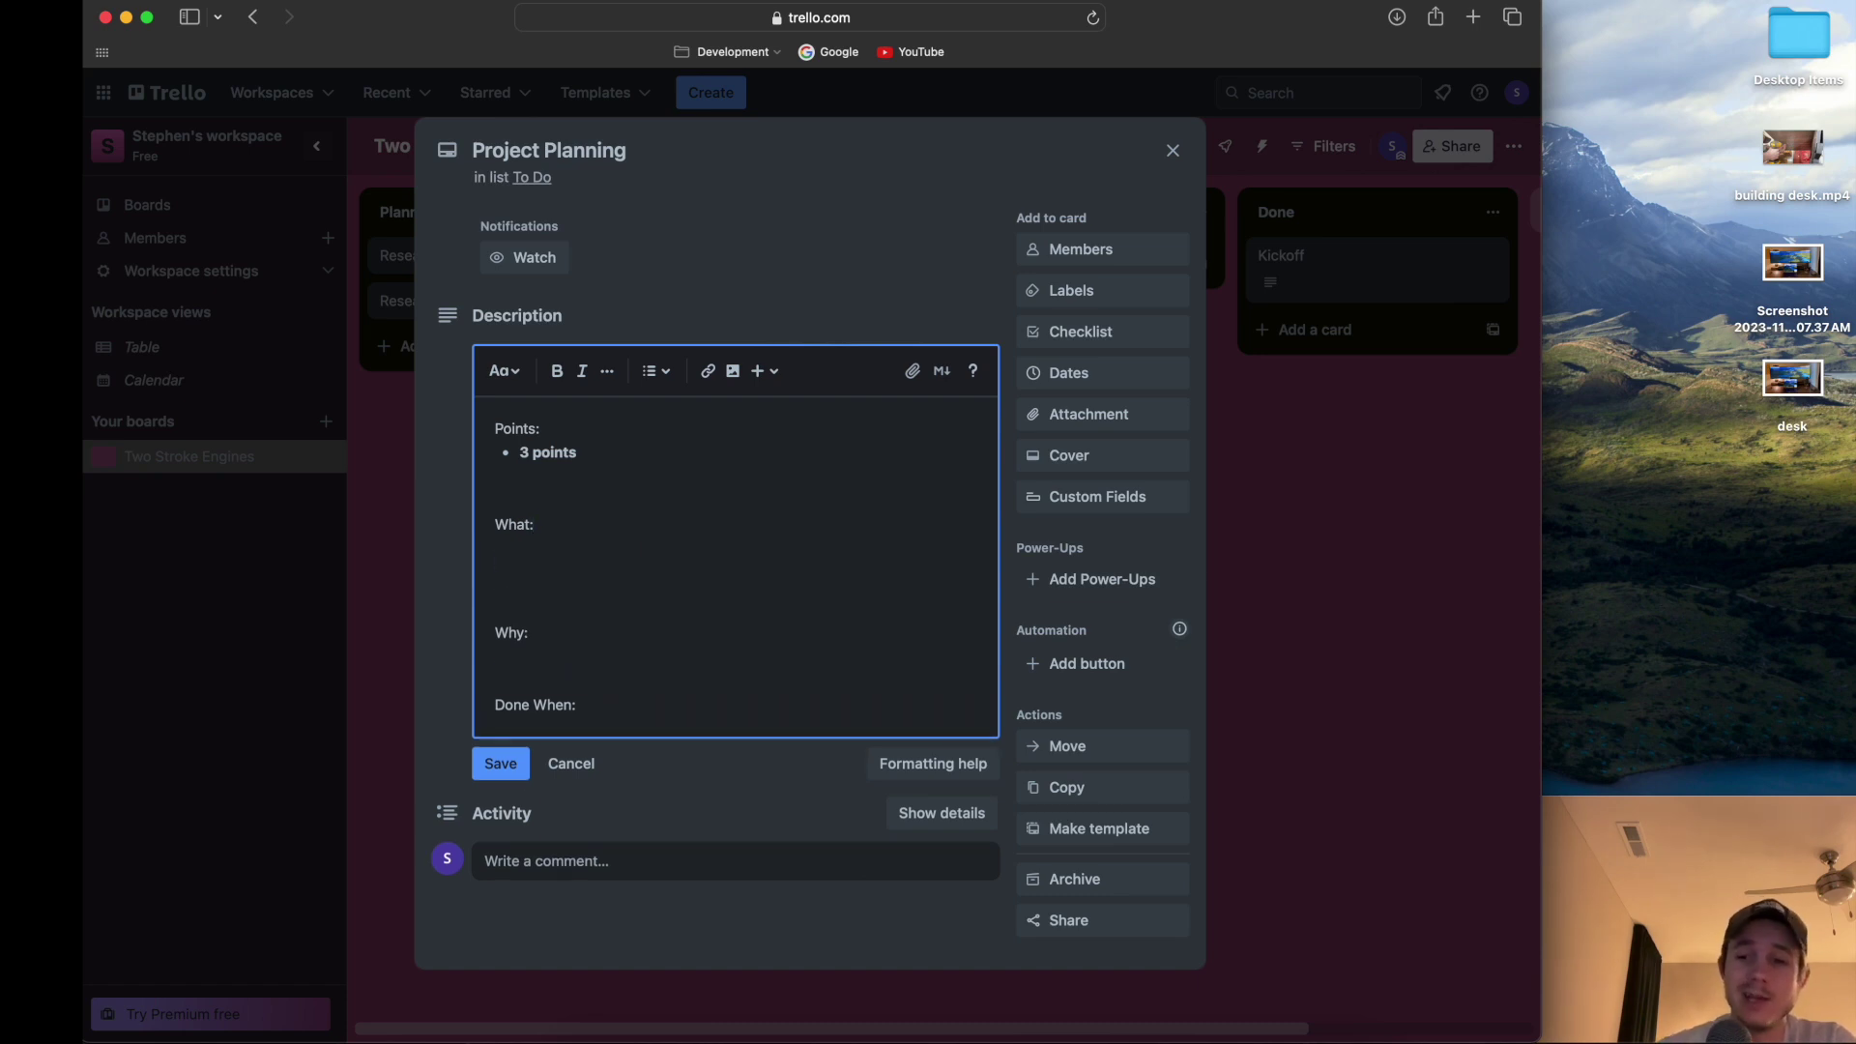
{"action": "type", "text": "-"}
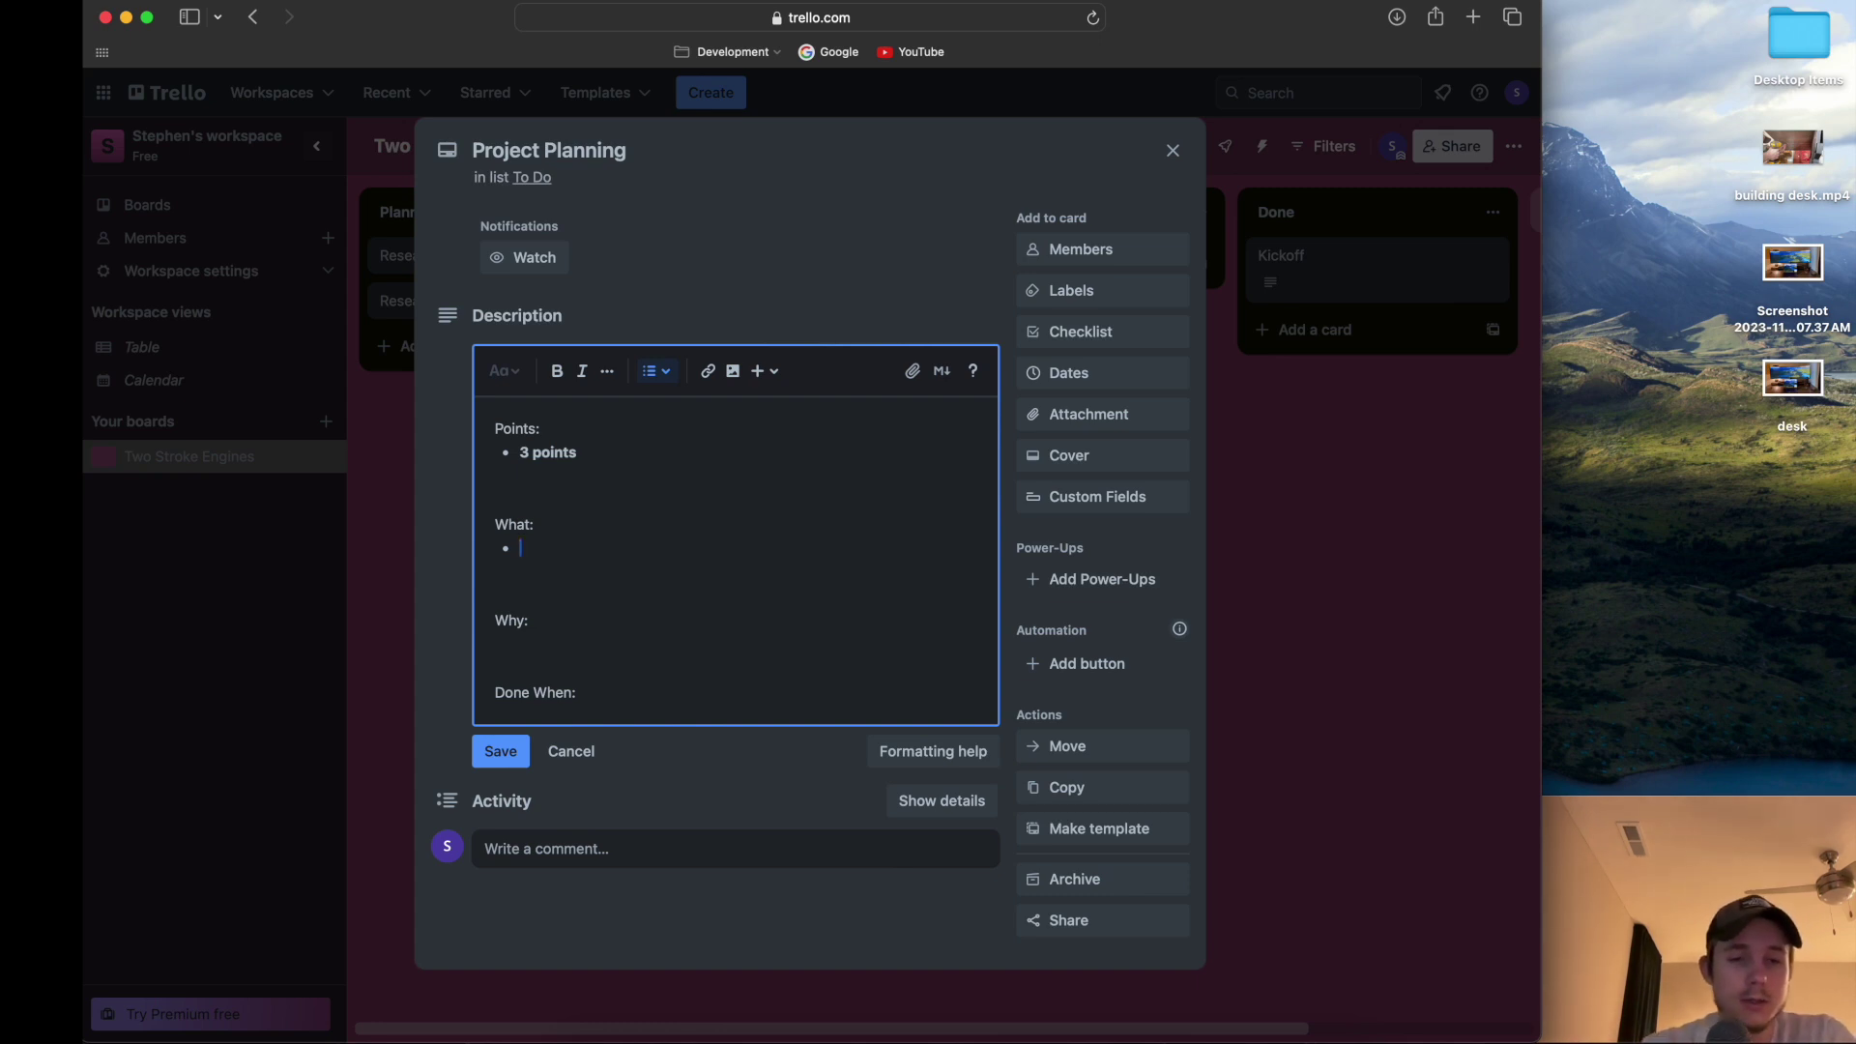
{"action": "type", "text": "Define"}
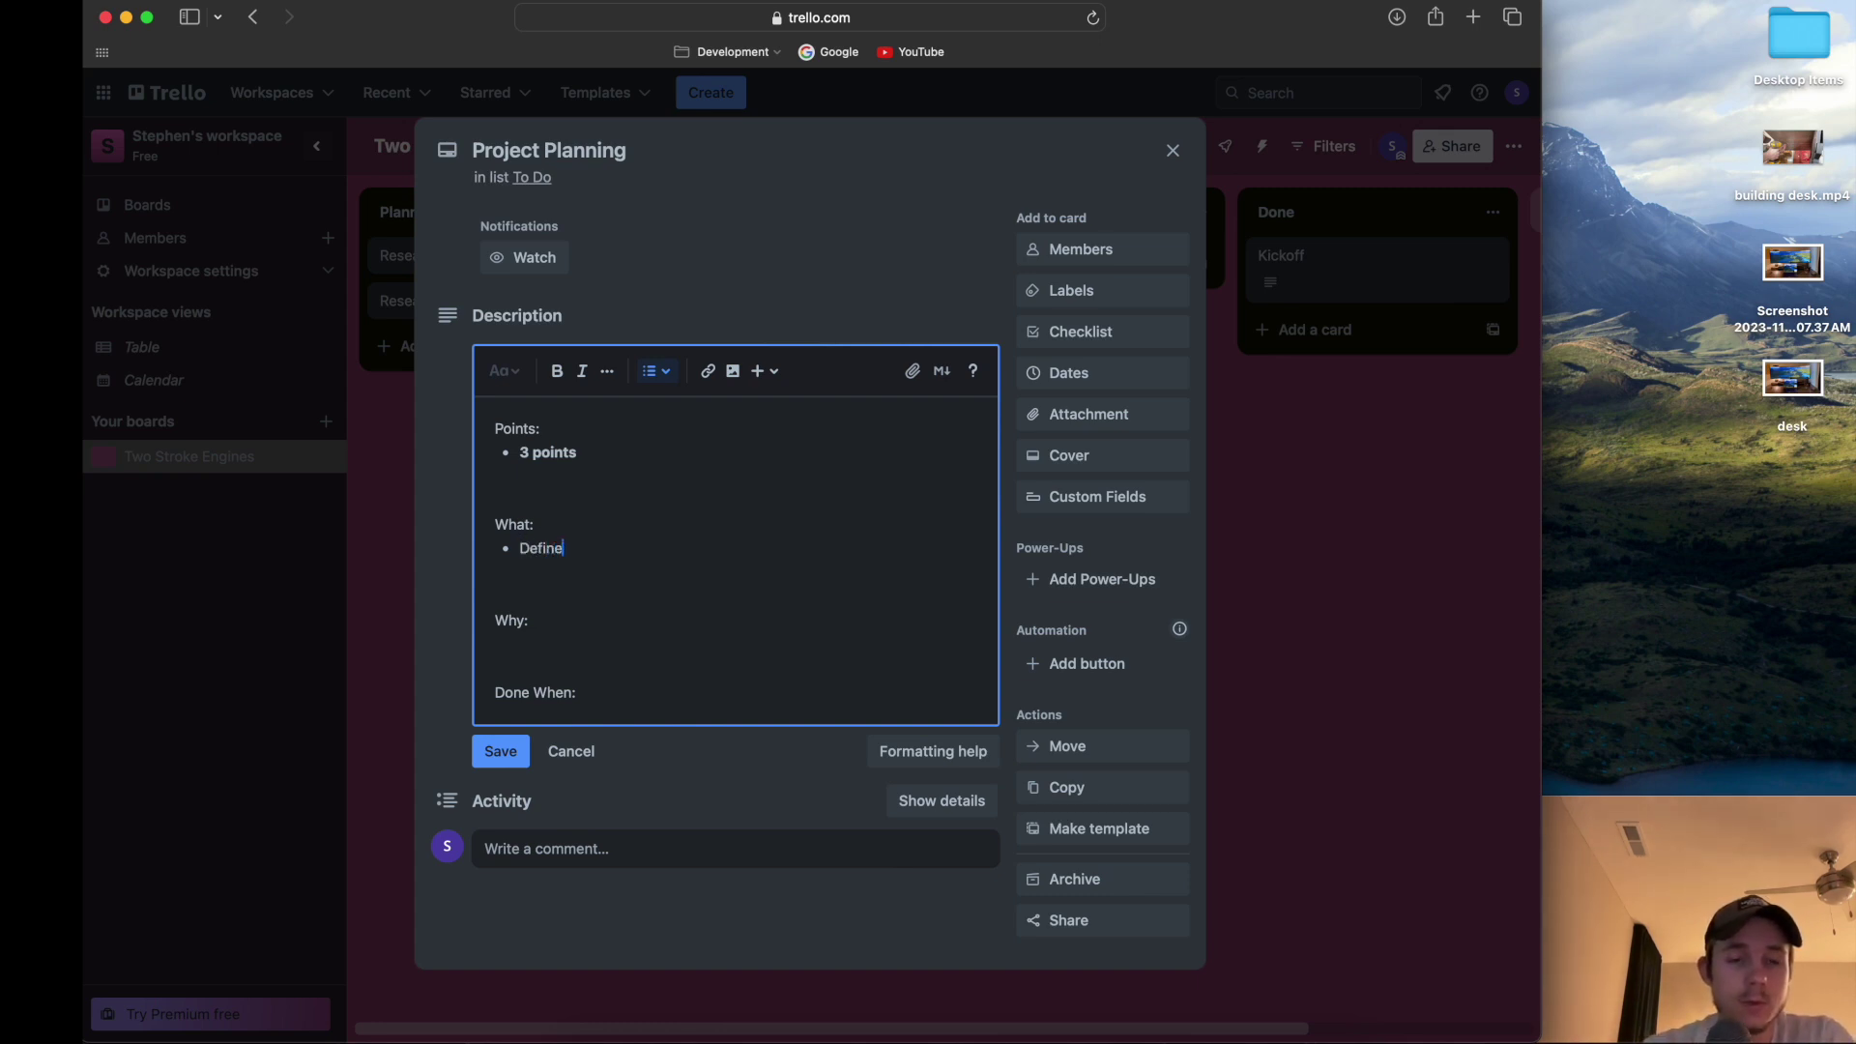
{"action": "type", "text": " the stories"}
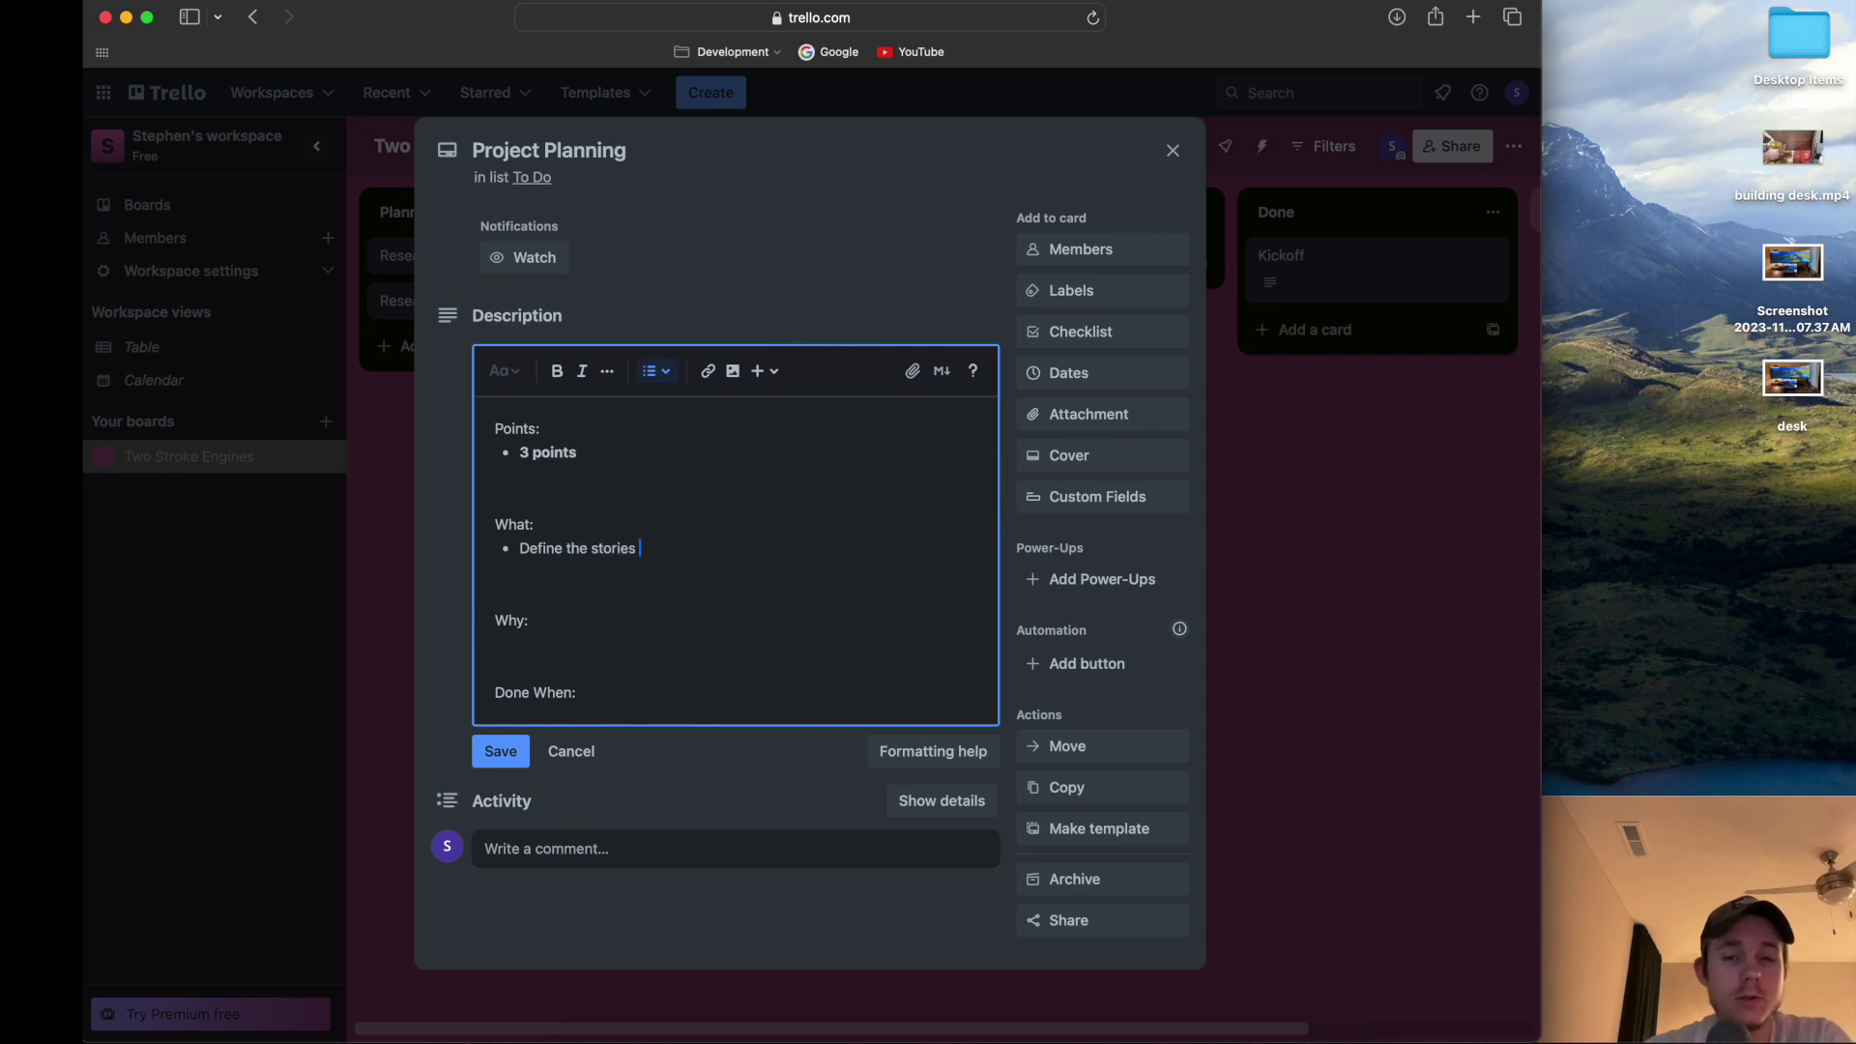
{"action": "type", "text": " for new wor"}
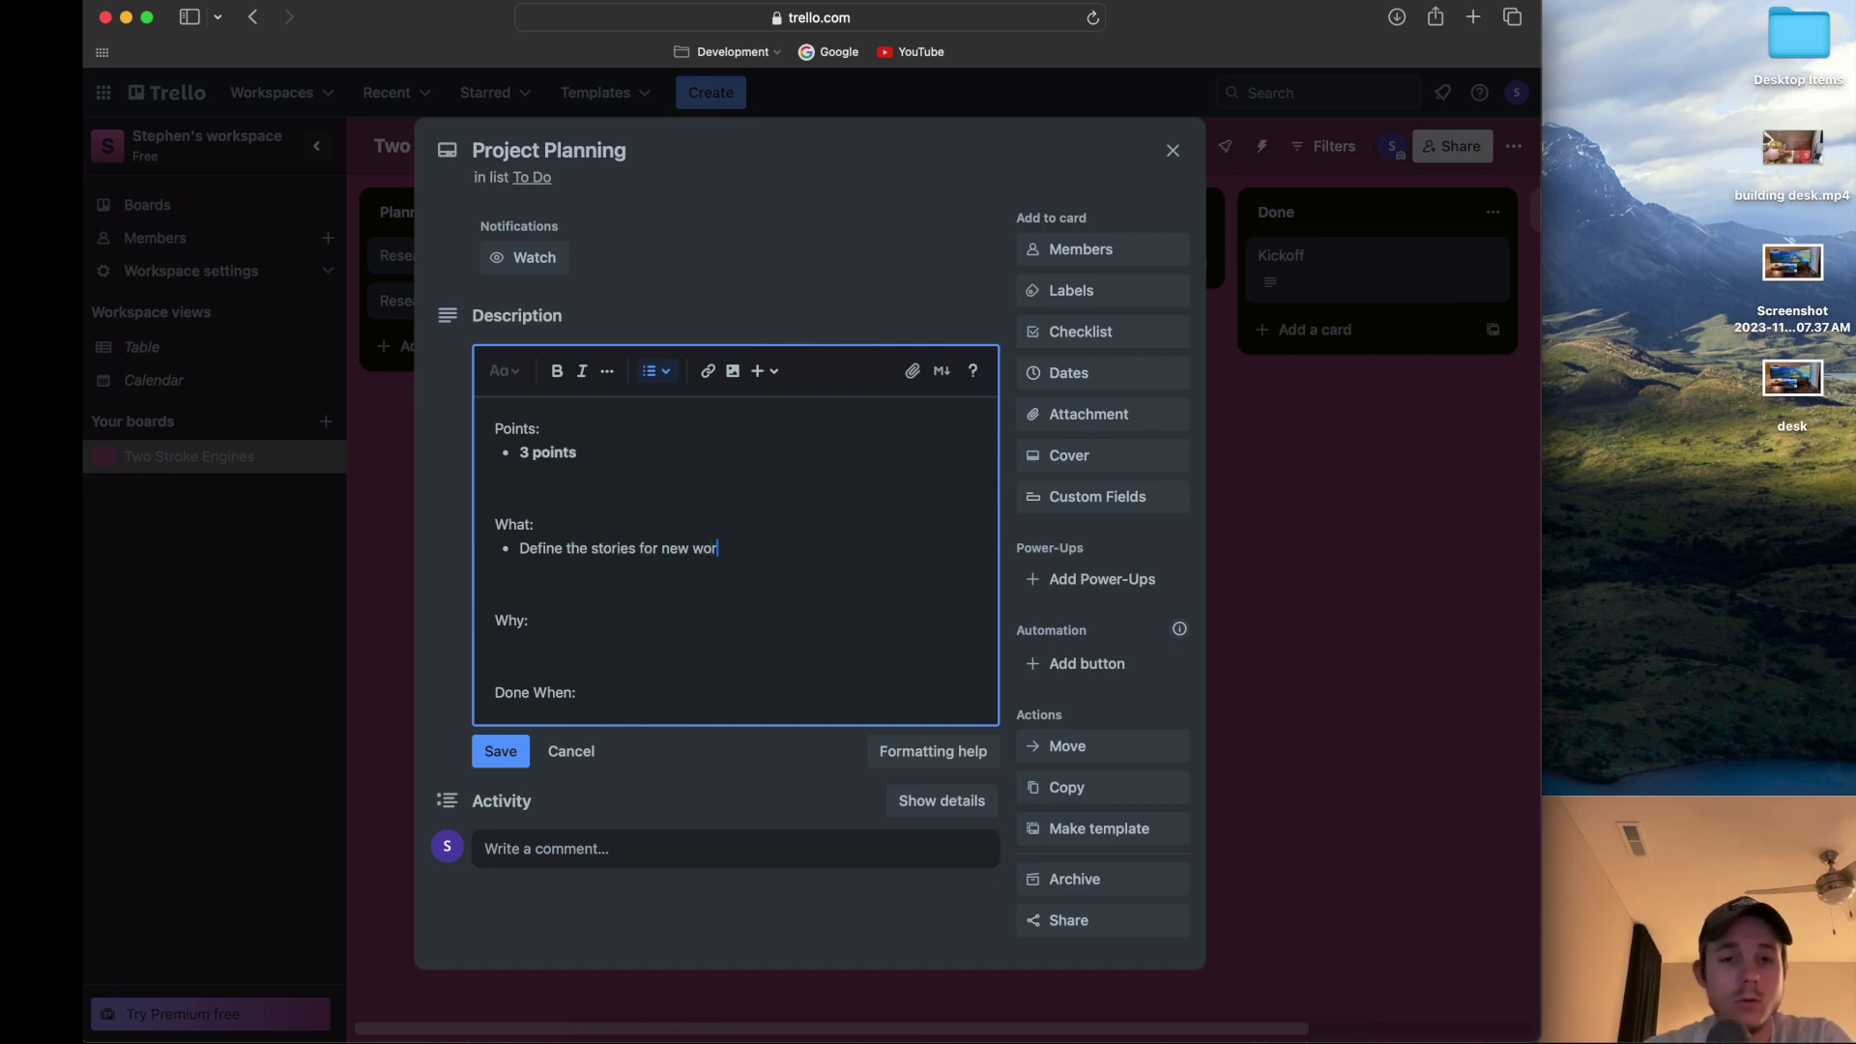
{"action": "type", "text": "k."}
Add a second bullet, "Estimate the stories", under the "What:" heading.
{"action": "key", "text": "Return"}
{"action": "type", "text": "E"}
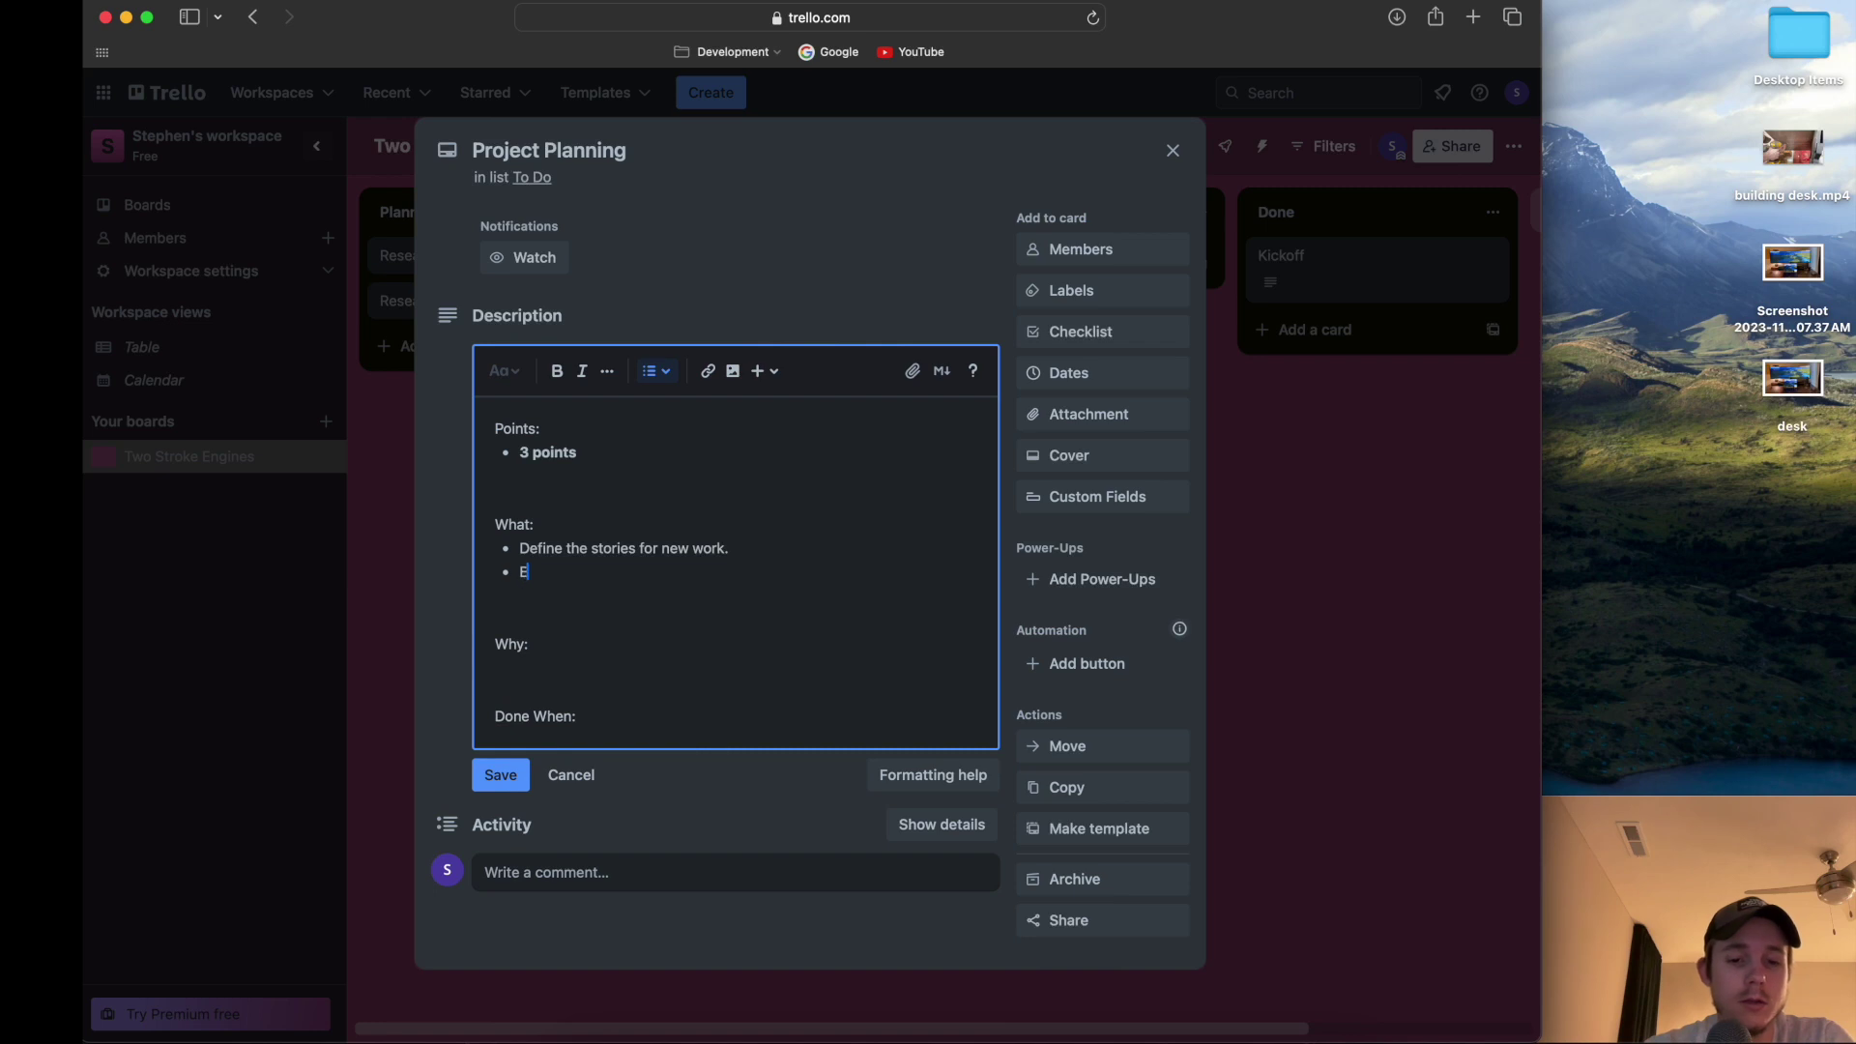
{"action": "type", "text": "stimate these"}
{"action": "key", "text": "BackSpace"}
{"action": "key", "text": "BackSpace"}
{"action": "key", "text": "BackSpace"}
{"action": "type", "text": "stories"}
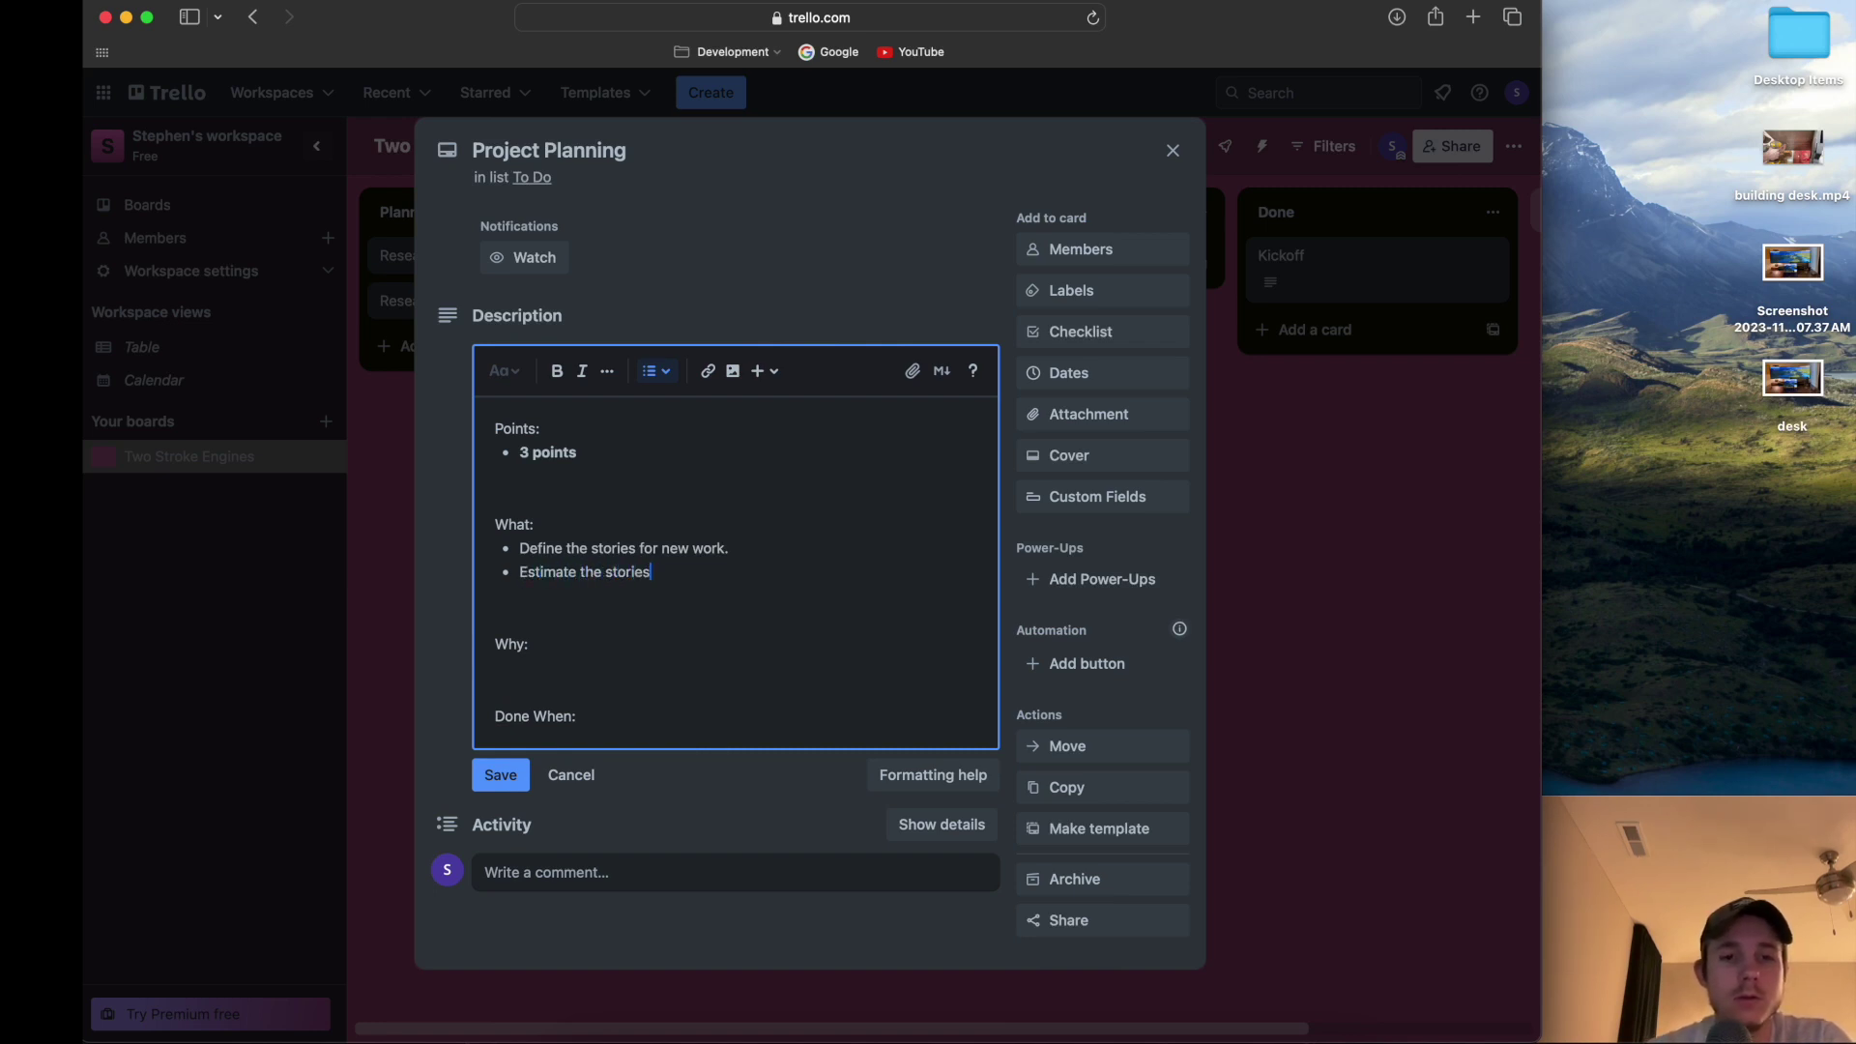
Add a third bullet, "Have at least 2 weeks worth of stories created.", under the "What:" heading.
{"action": "key", "text": "Return"}
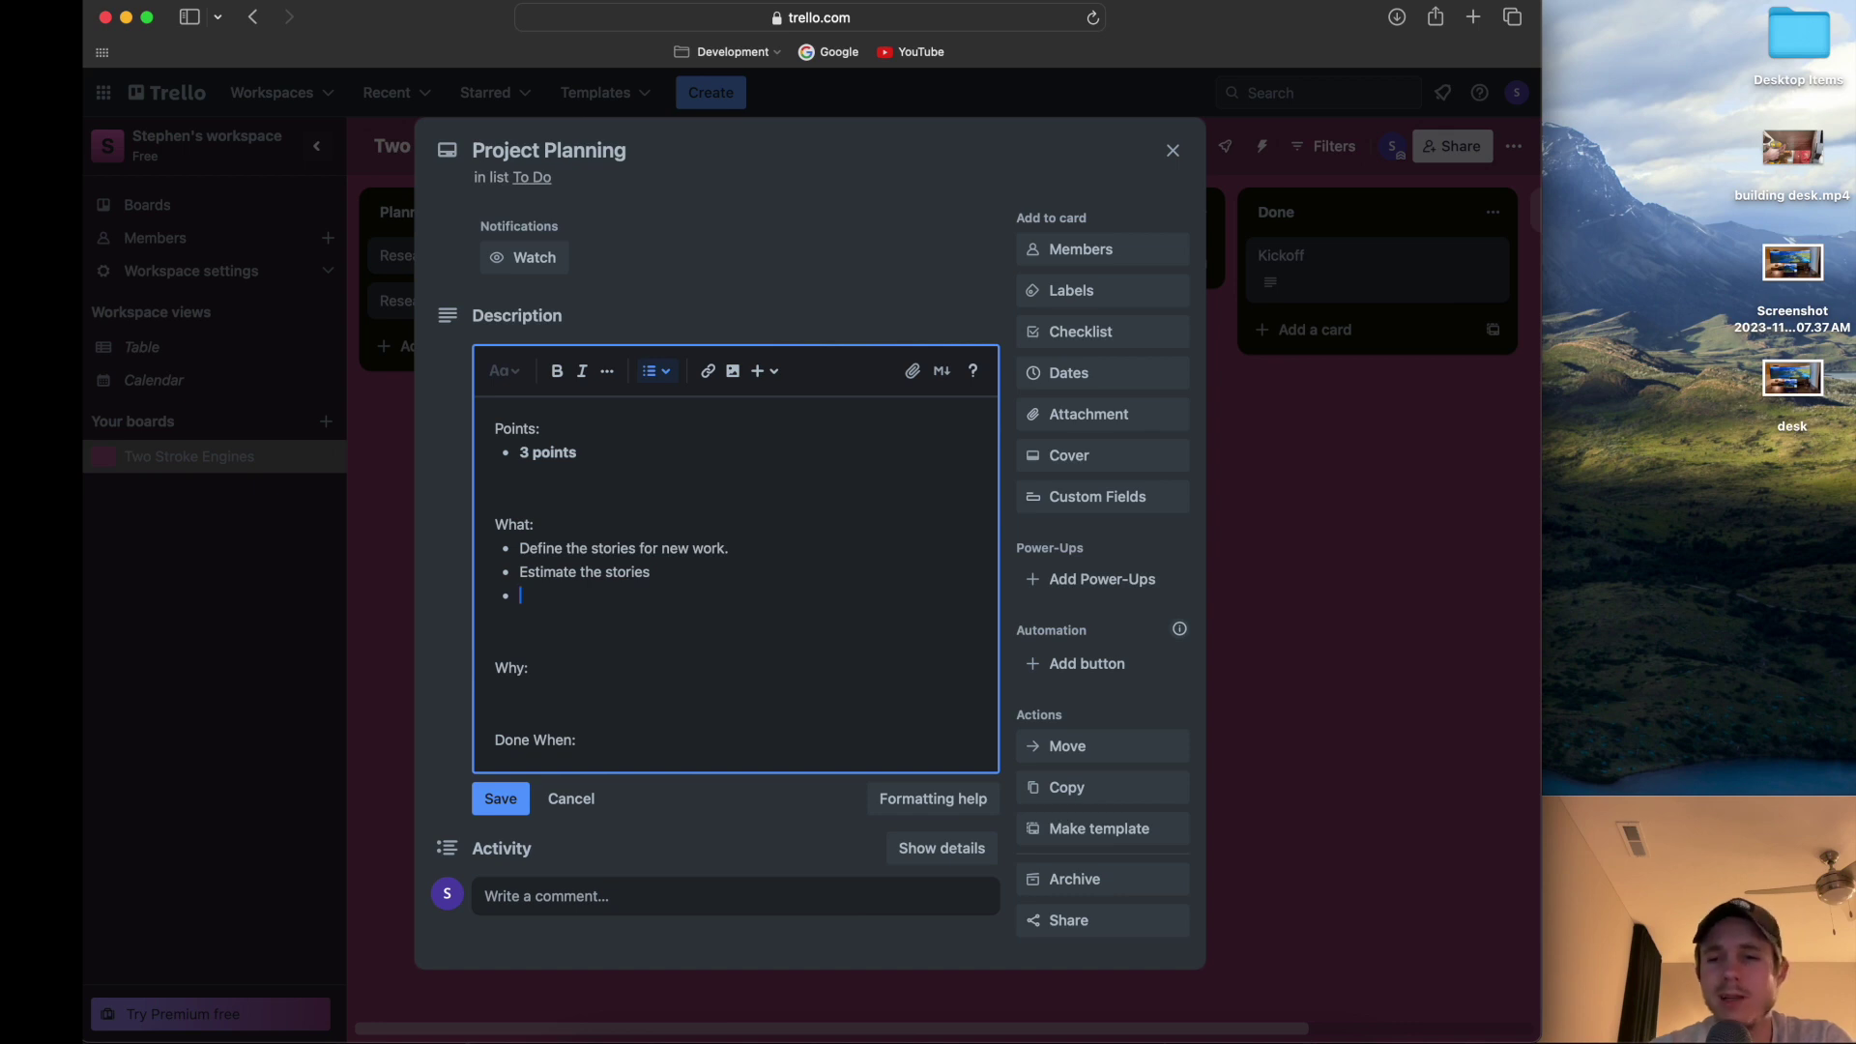
{"action": "type", "text": "Have at le"}
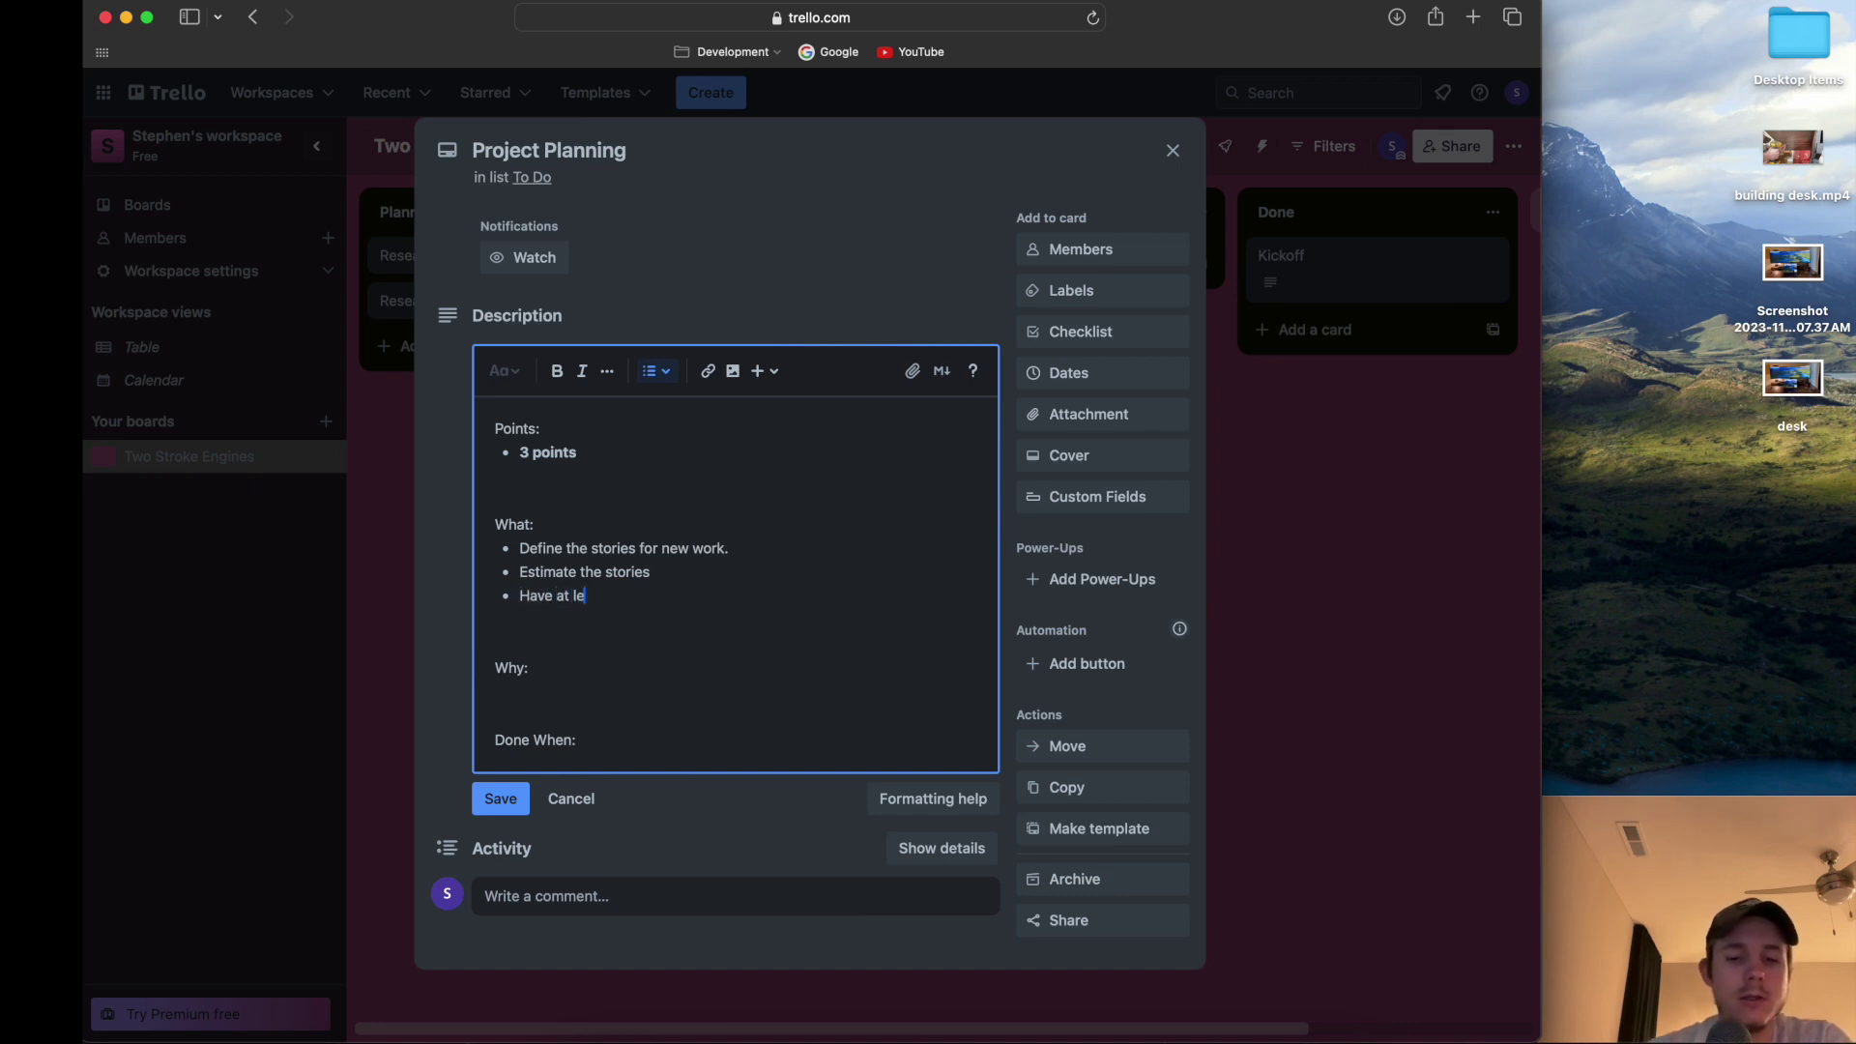
{"action": "type", "text": "ast 2 w"}
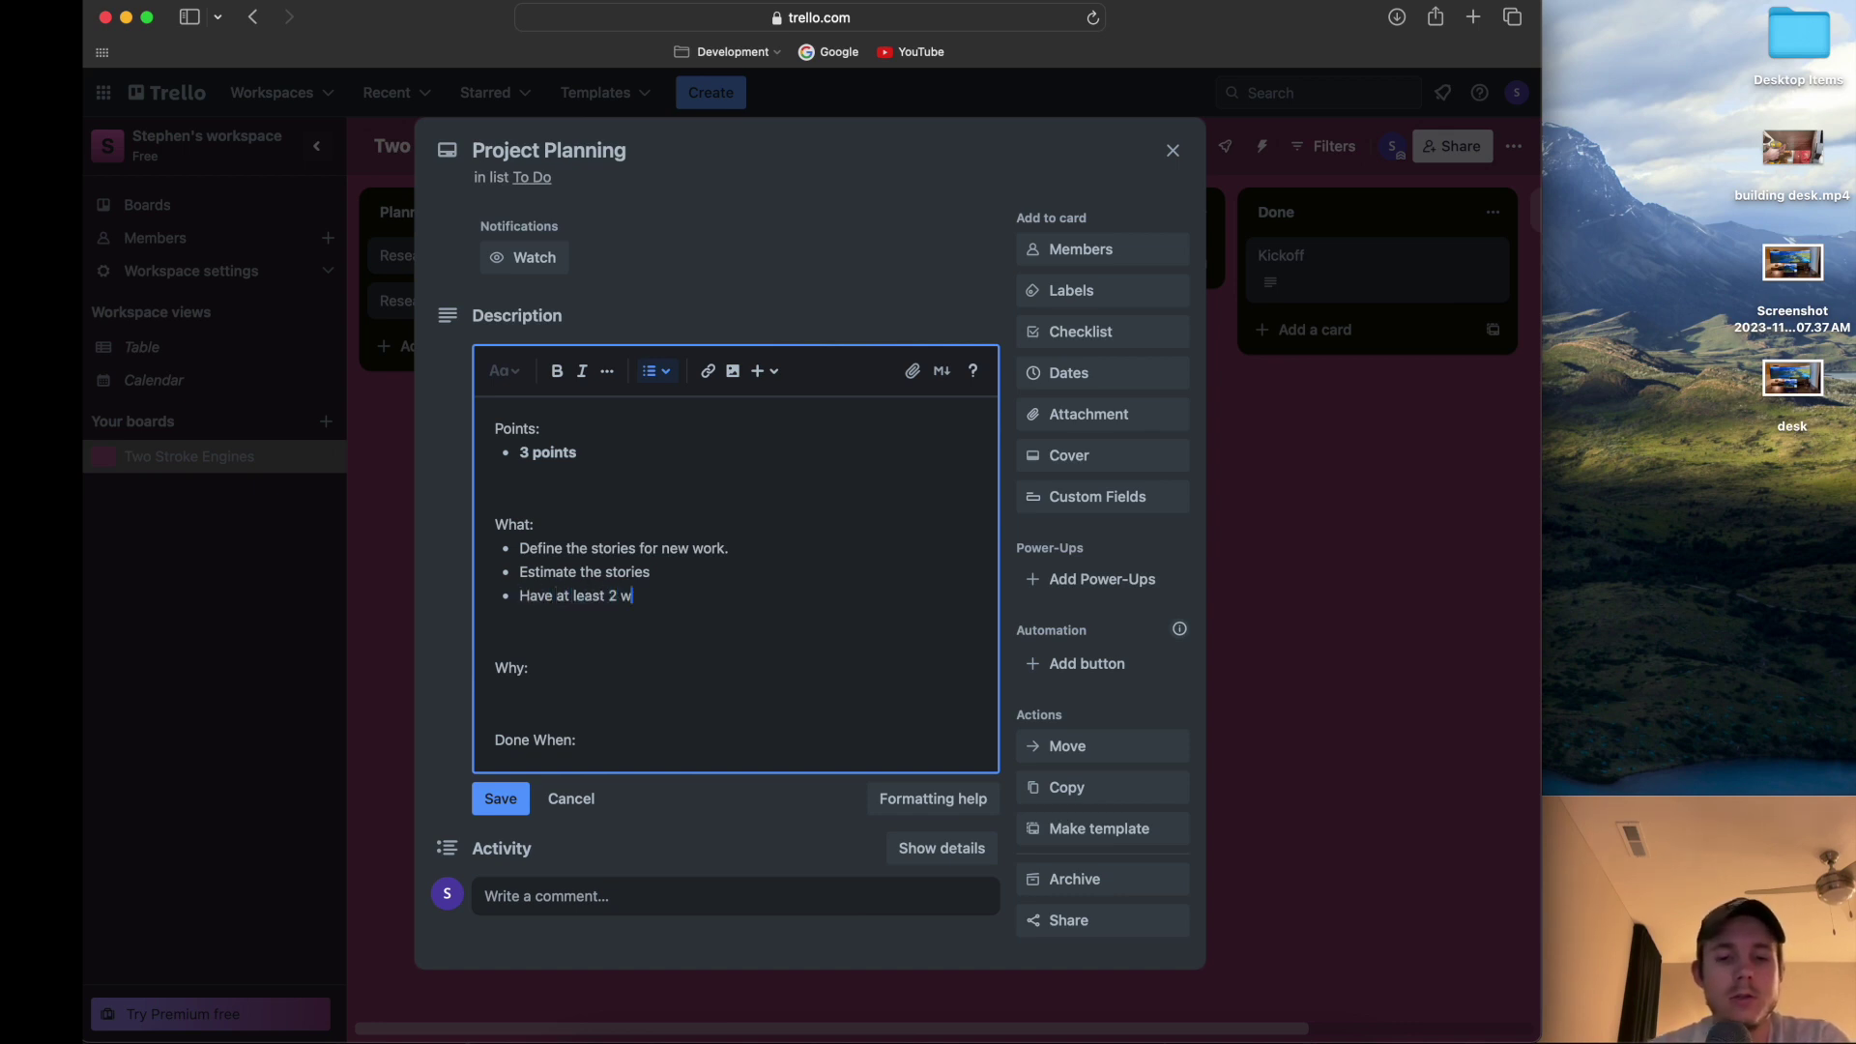
{"action": "type", "text": "eeks worth of st"}
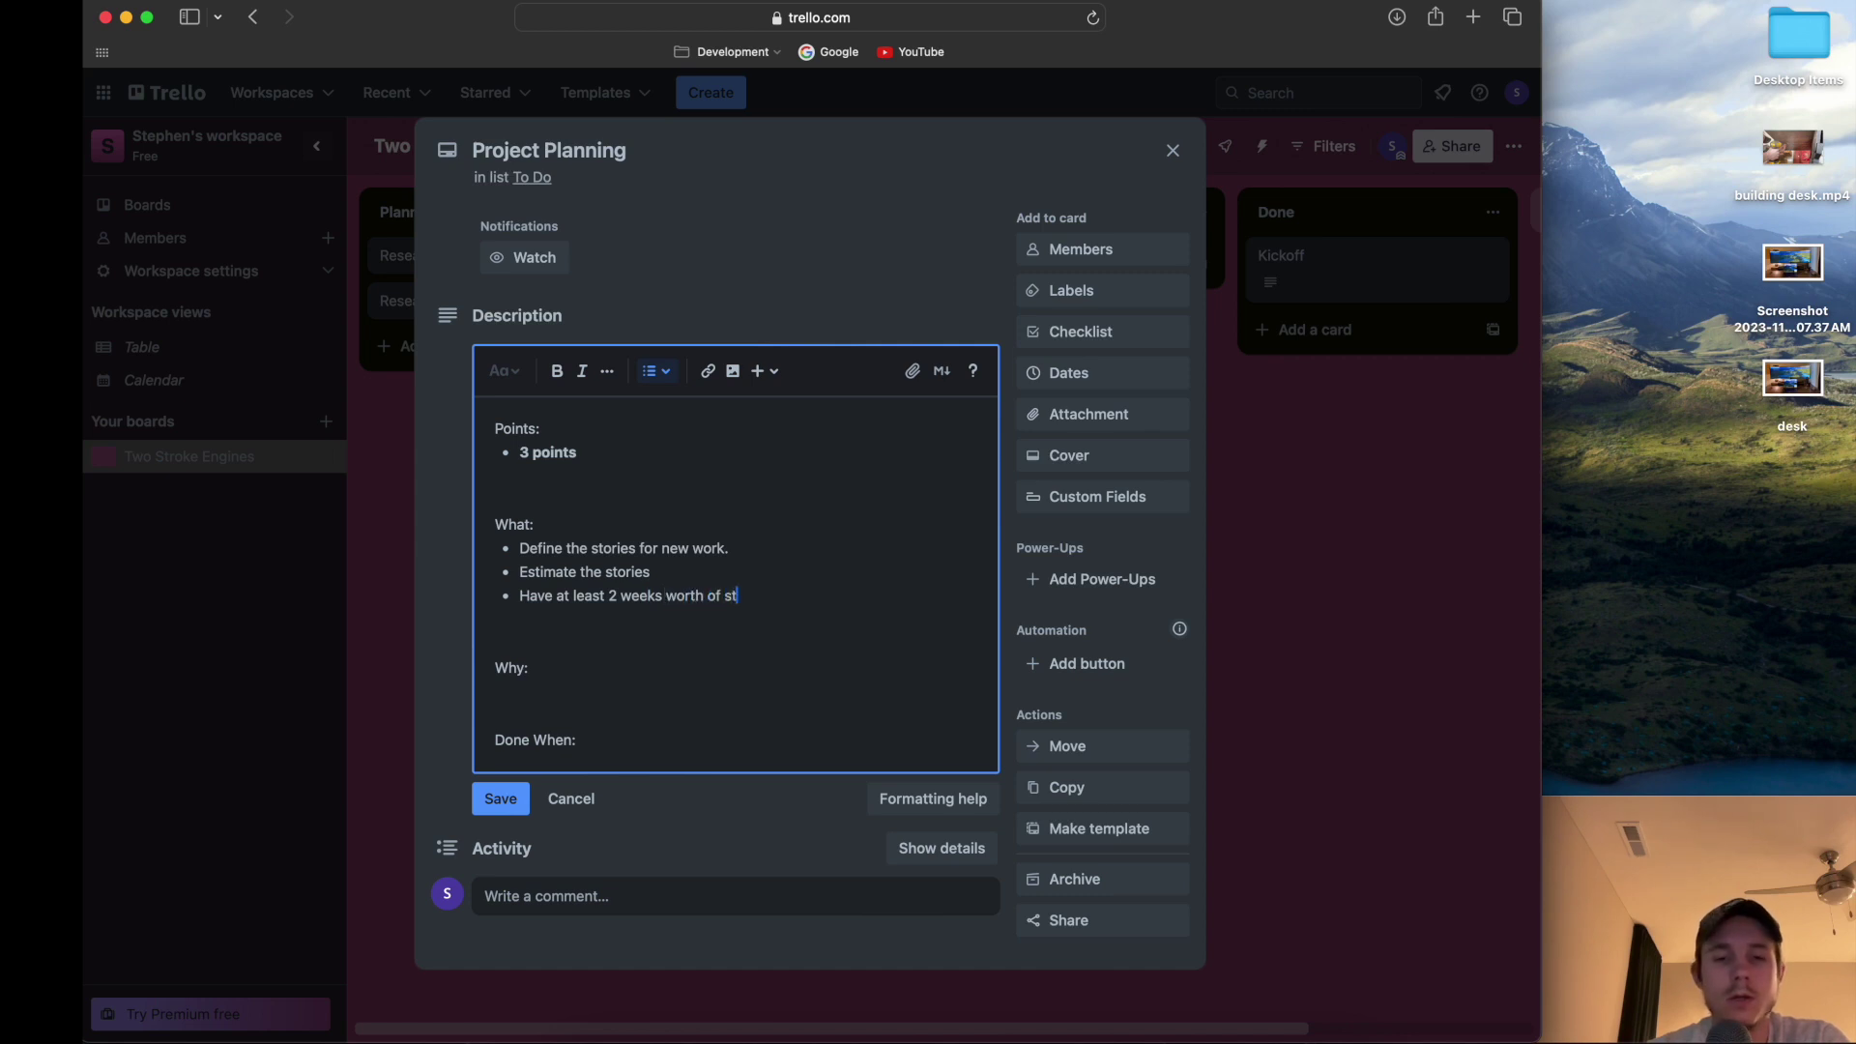
{"action": "type", "text": "ories created."}
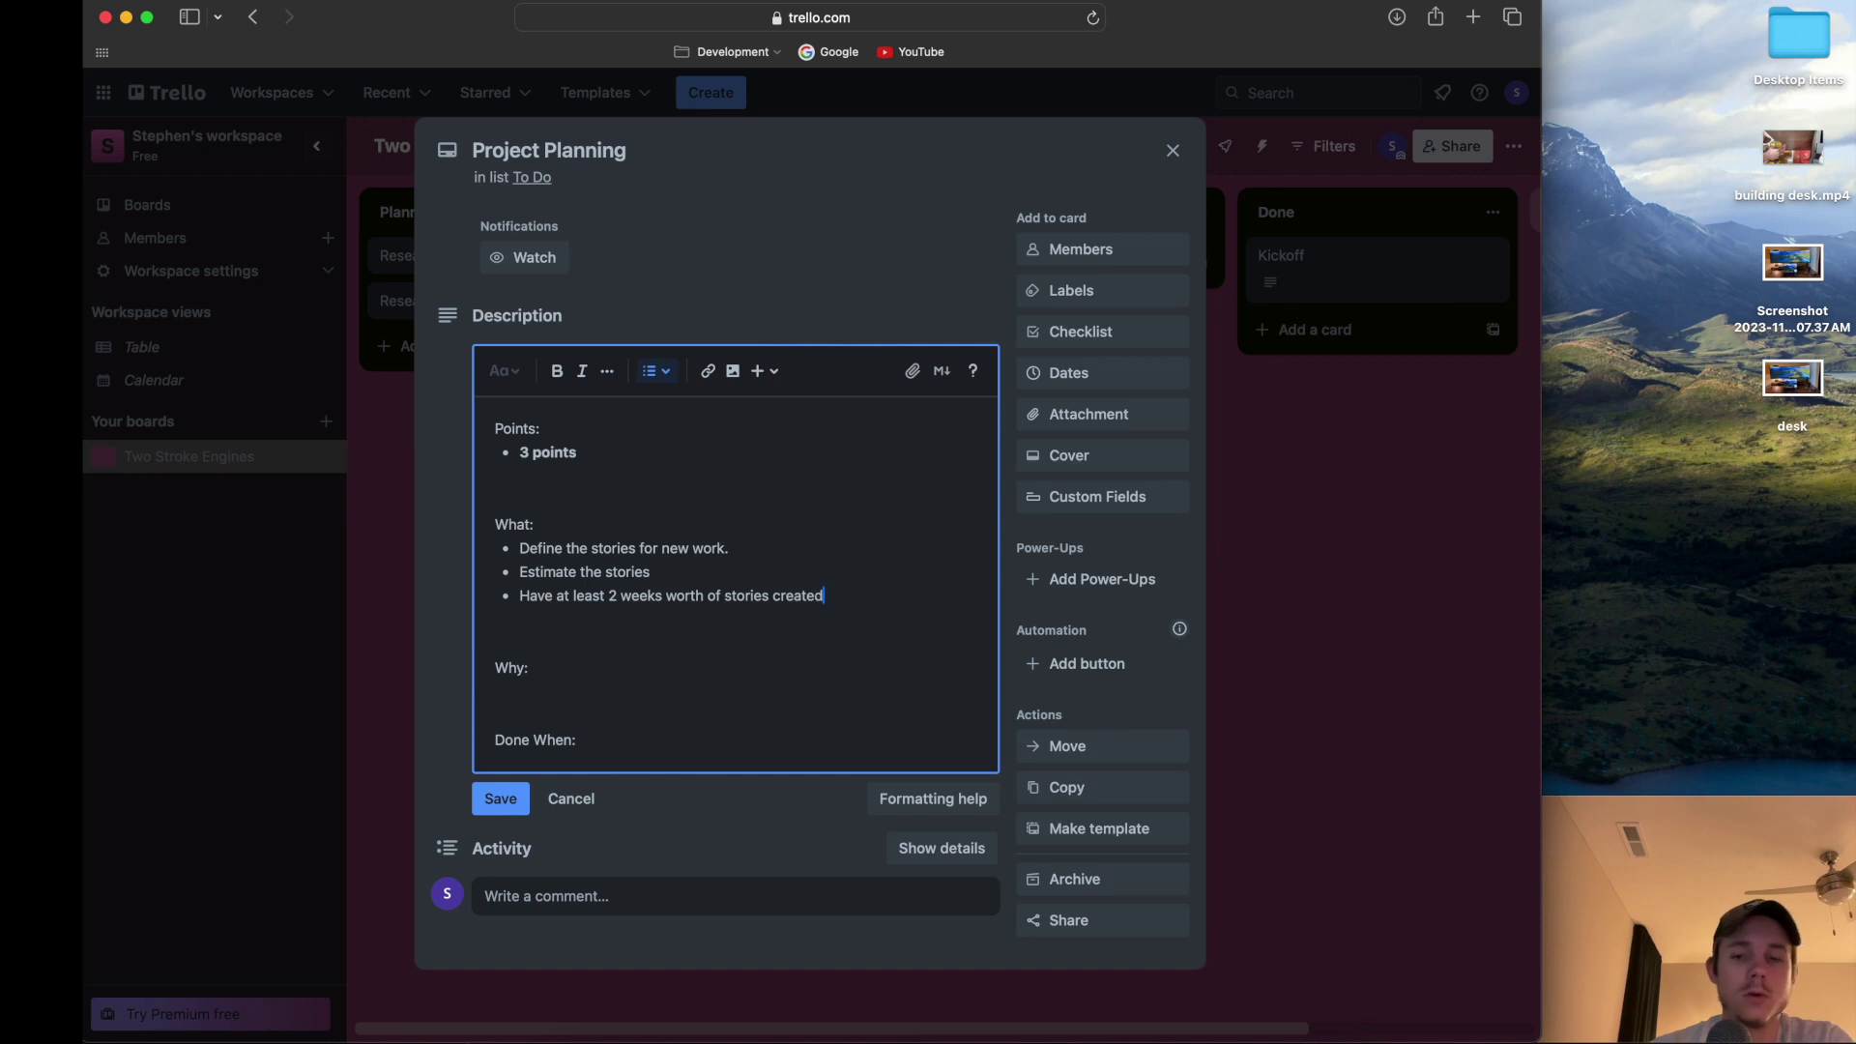
Add the bullet "We need stories to begin the project successfully." under the "Why:" heading of the description.
{"action": "scroll", "coordinate": [572, 650], "scroll_direction": "down", "scroll_amount": 1}
{"action": "left_click", "coordinate": [570, 659]}
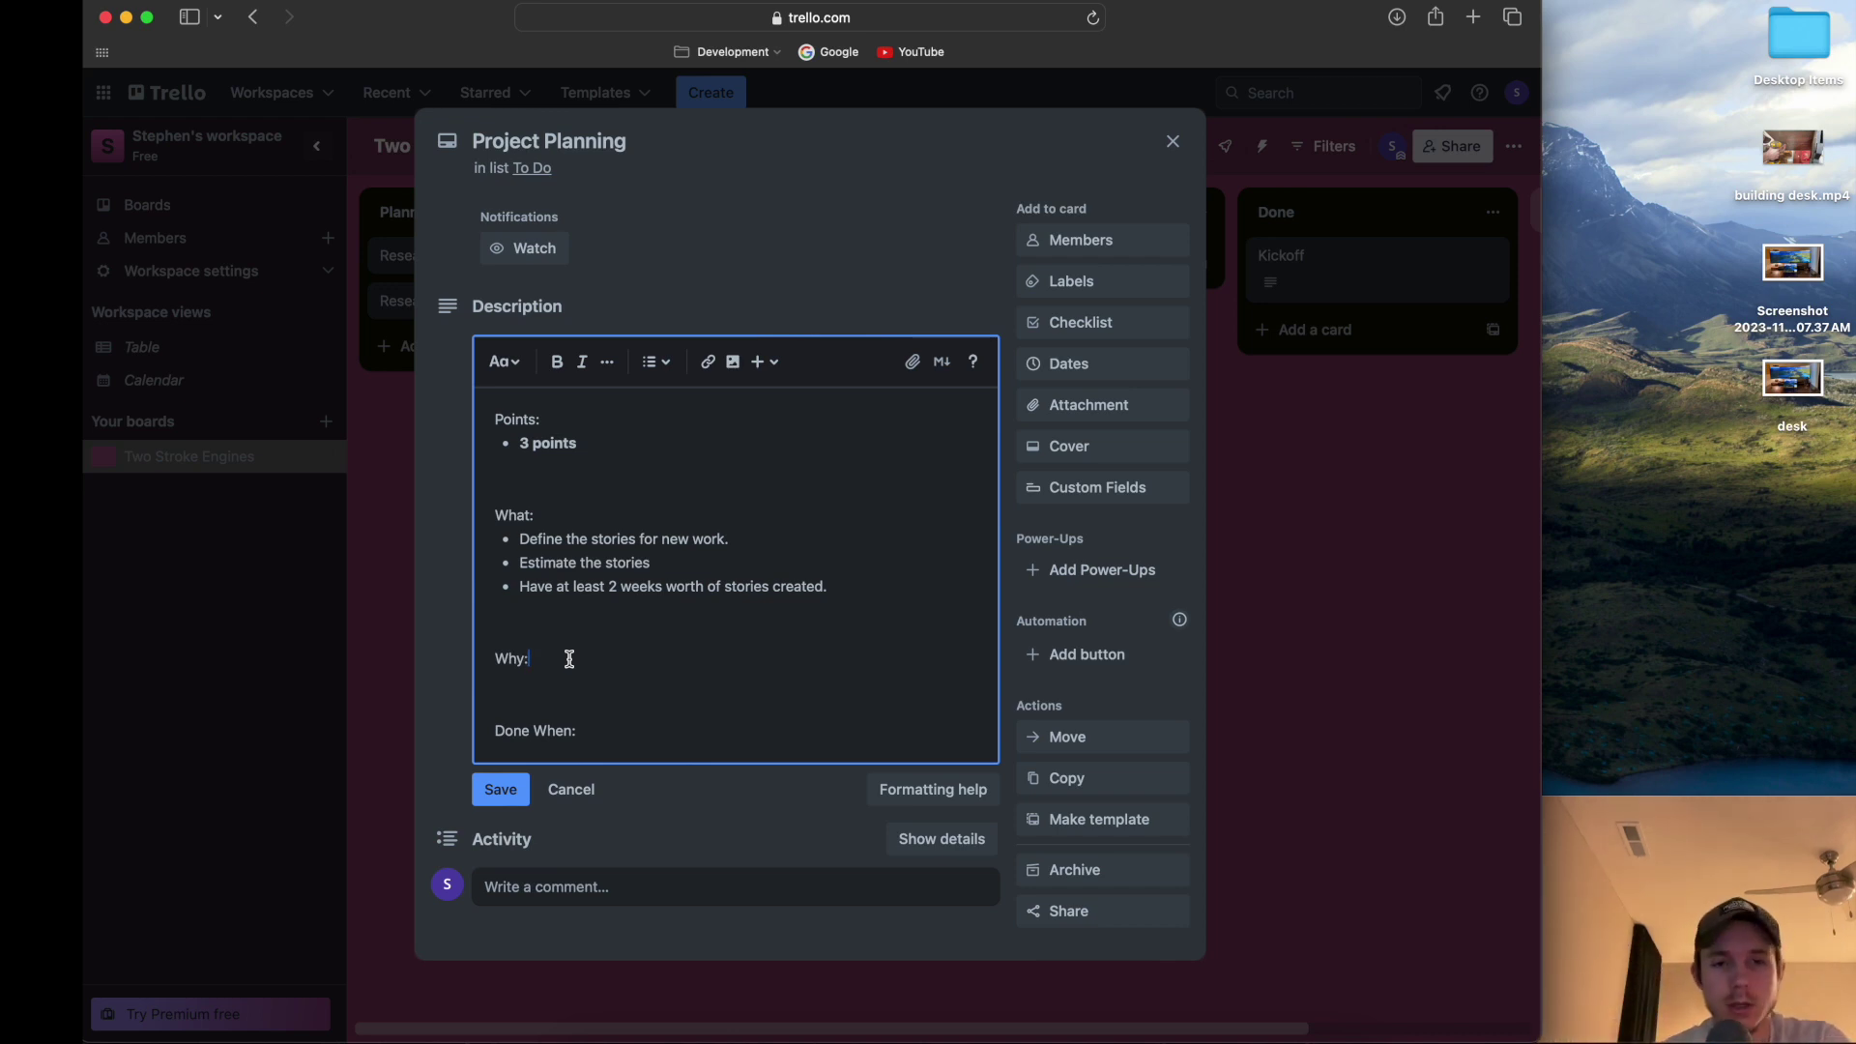
{"action": "key", "text": "Return"}
{"action": "type", "text": "- "}
{"action": "type", "text": "We need a"}
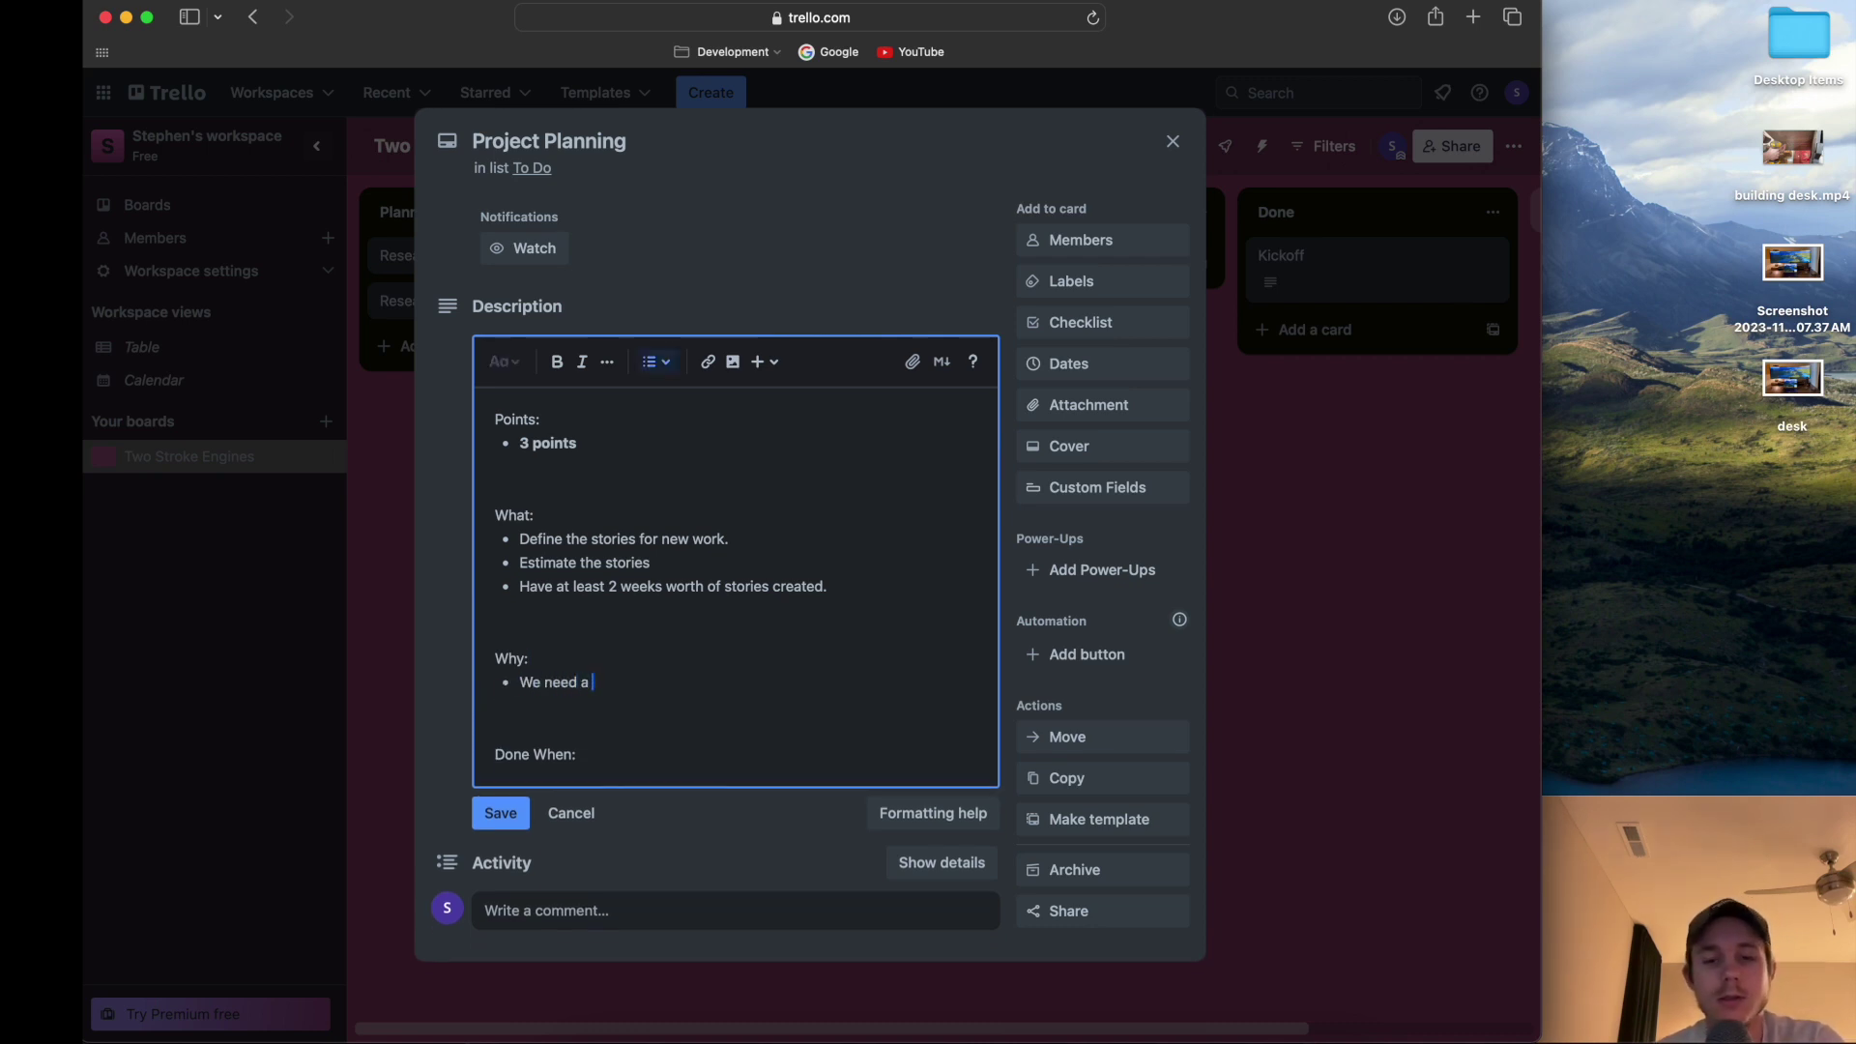
{"action": "key", "text": "BackSpace"}
{"action": "type", "text": "storie"}
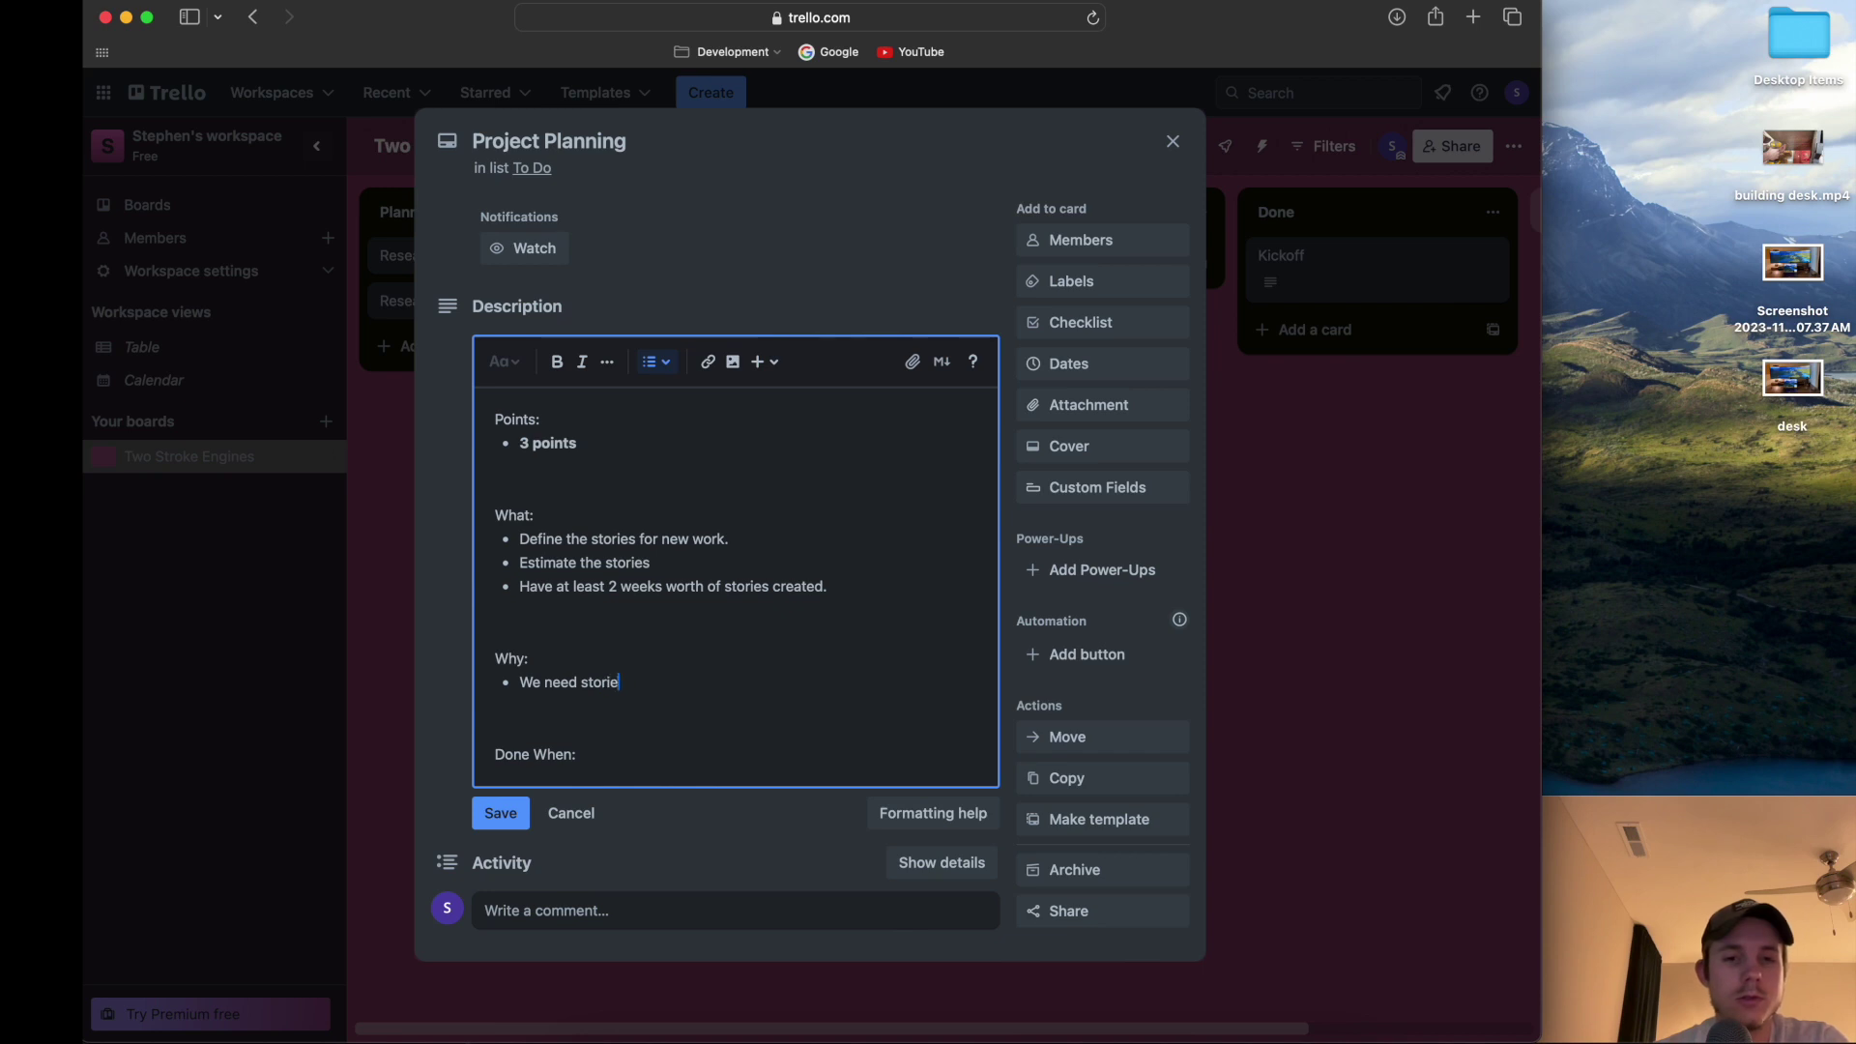
{"action": "type", "text": "s to begin the proje"}
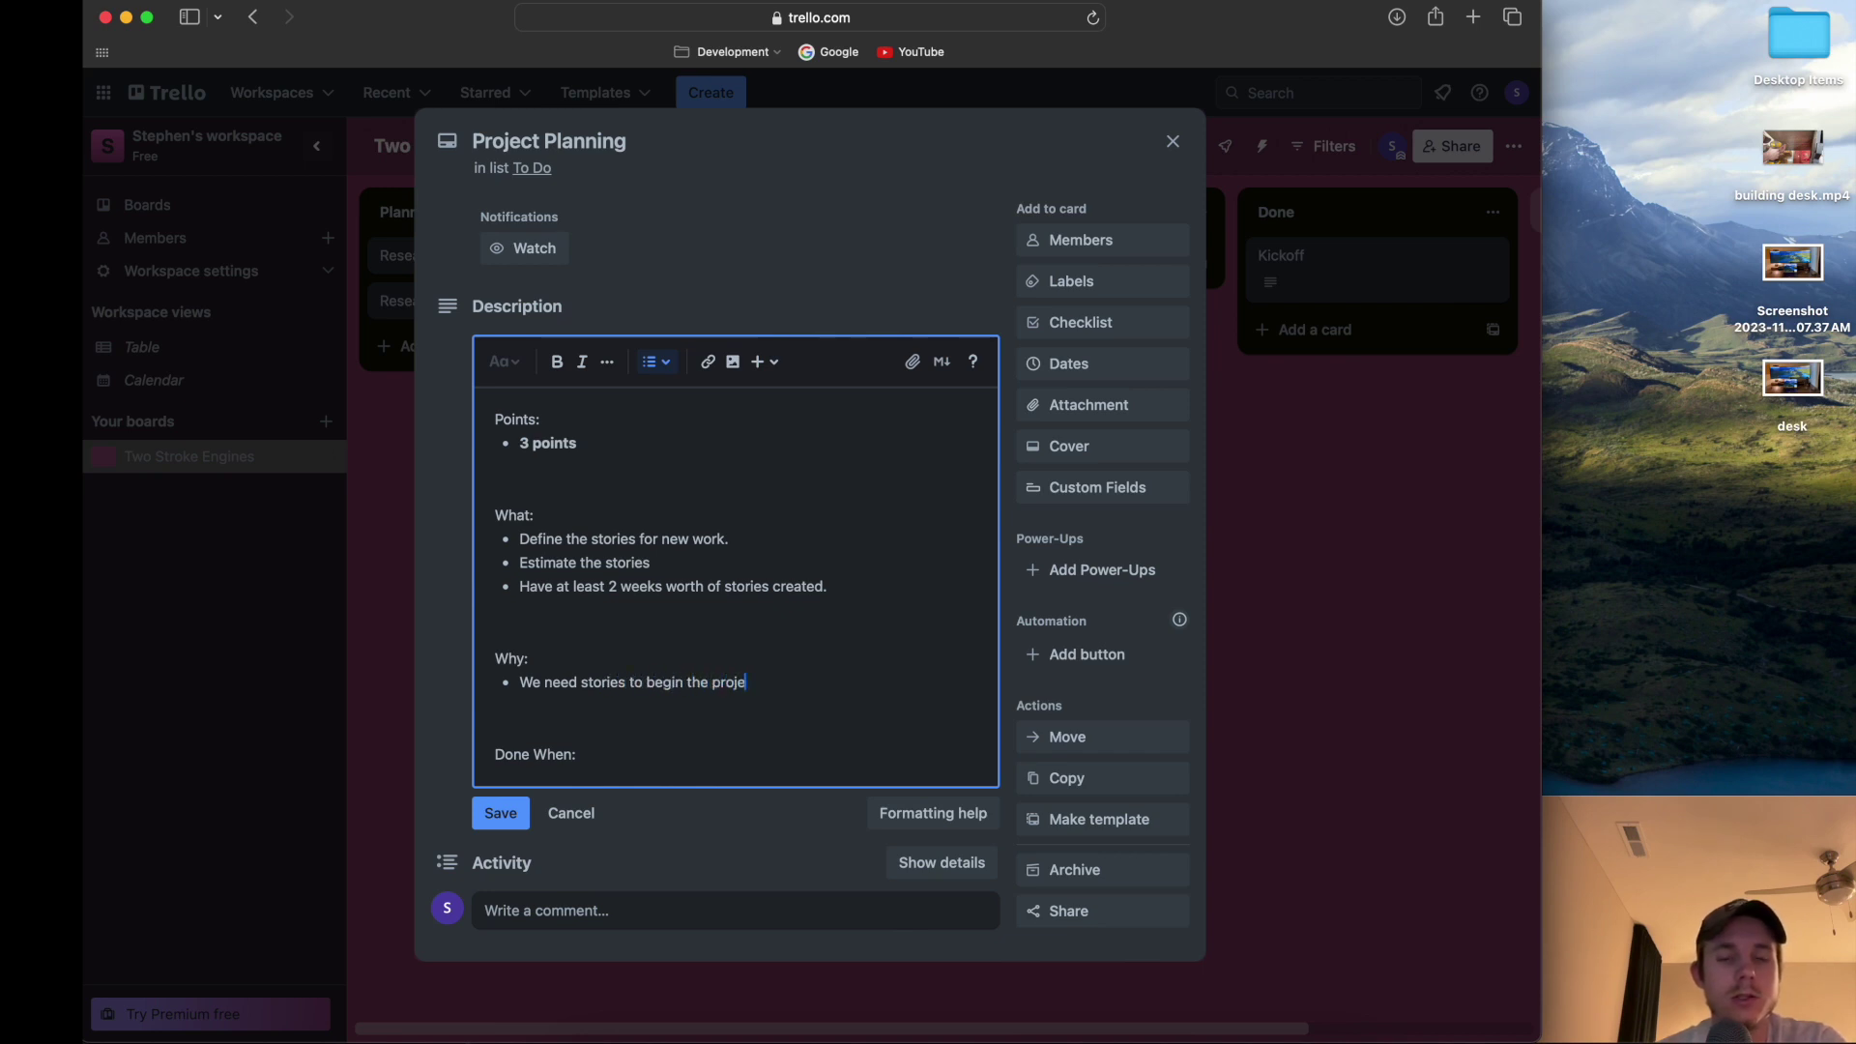
{"action": "type", "text": "ct successf"}
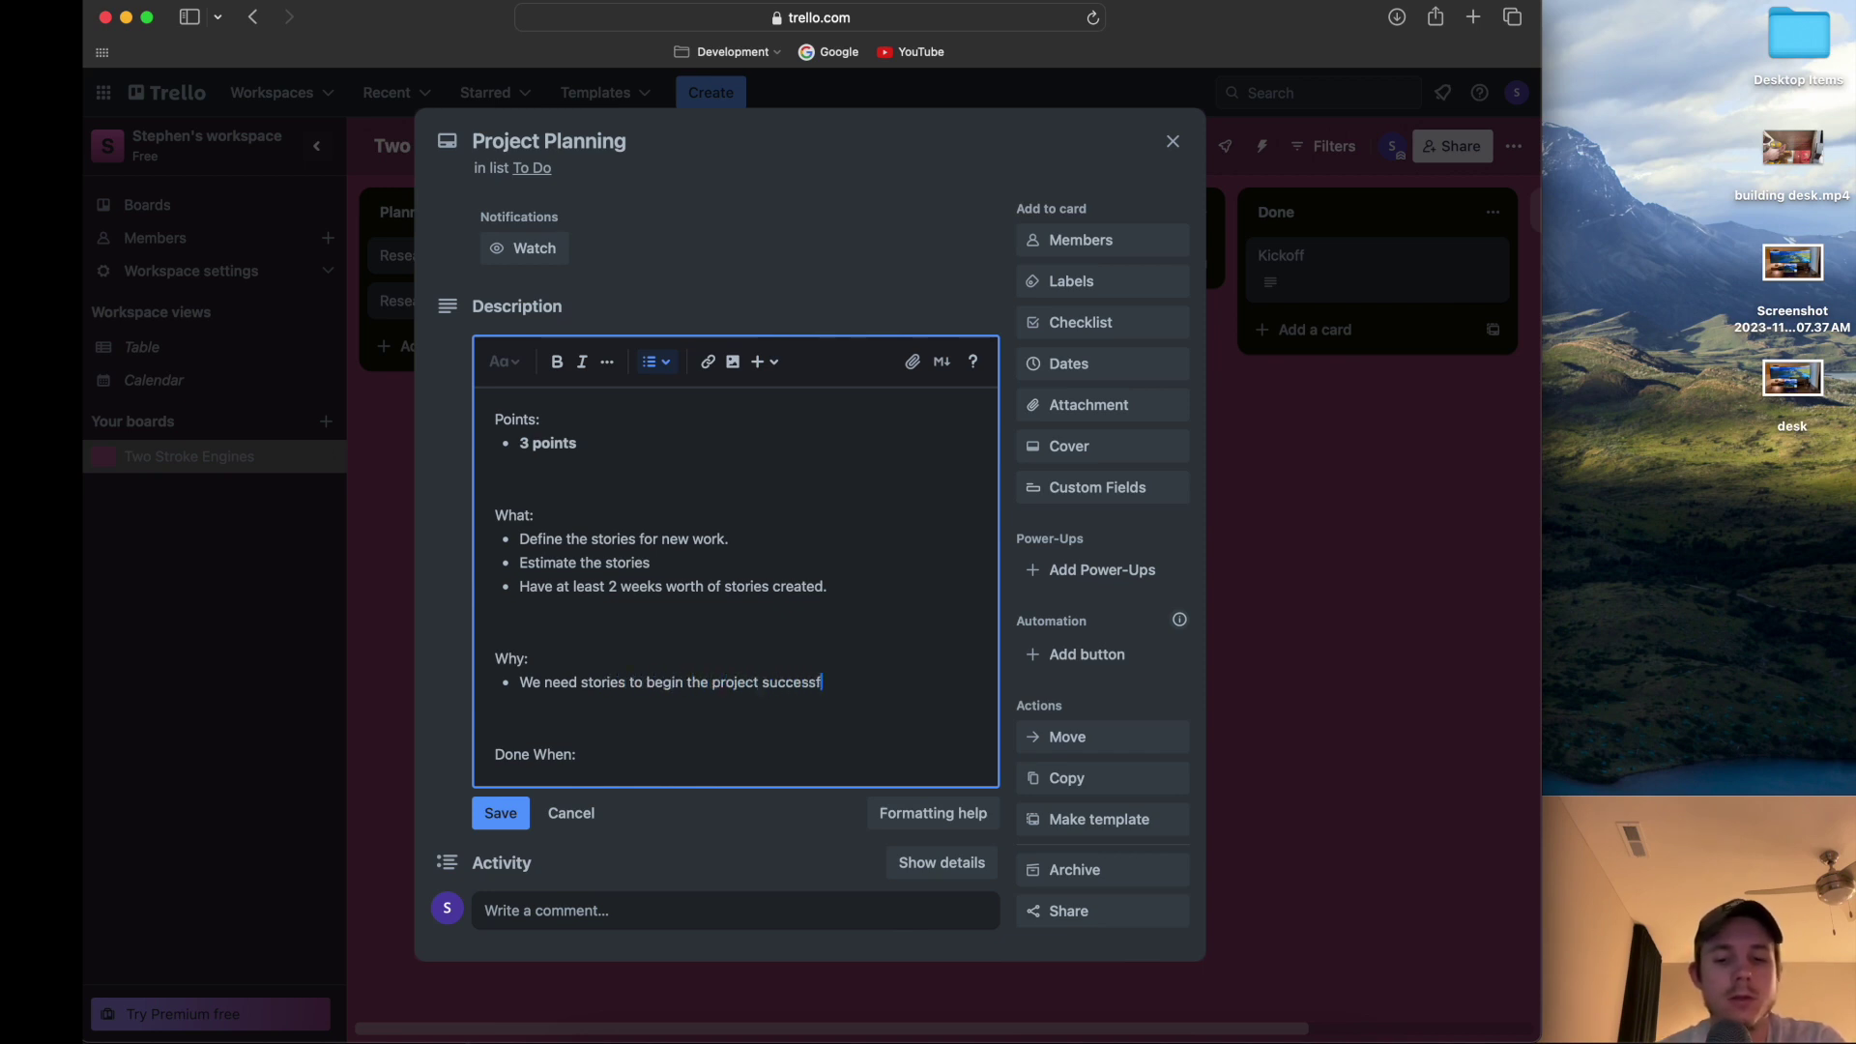
{"action": "type", "text": "ully."}
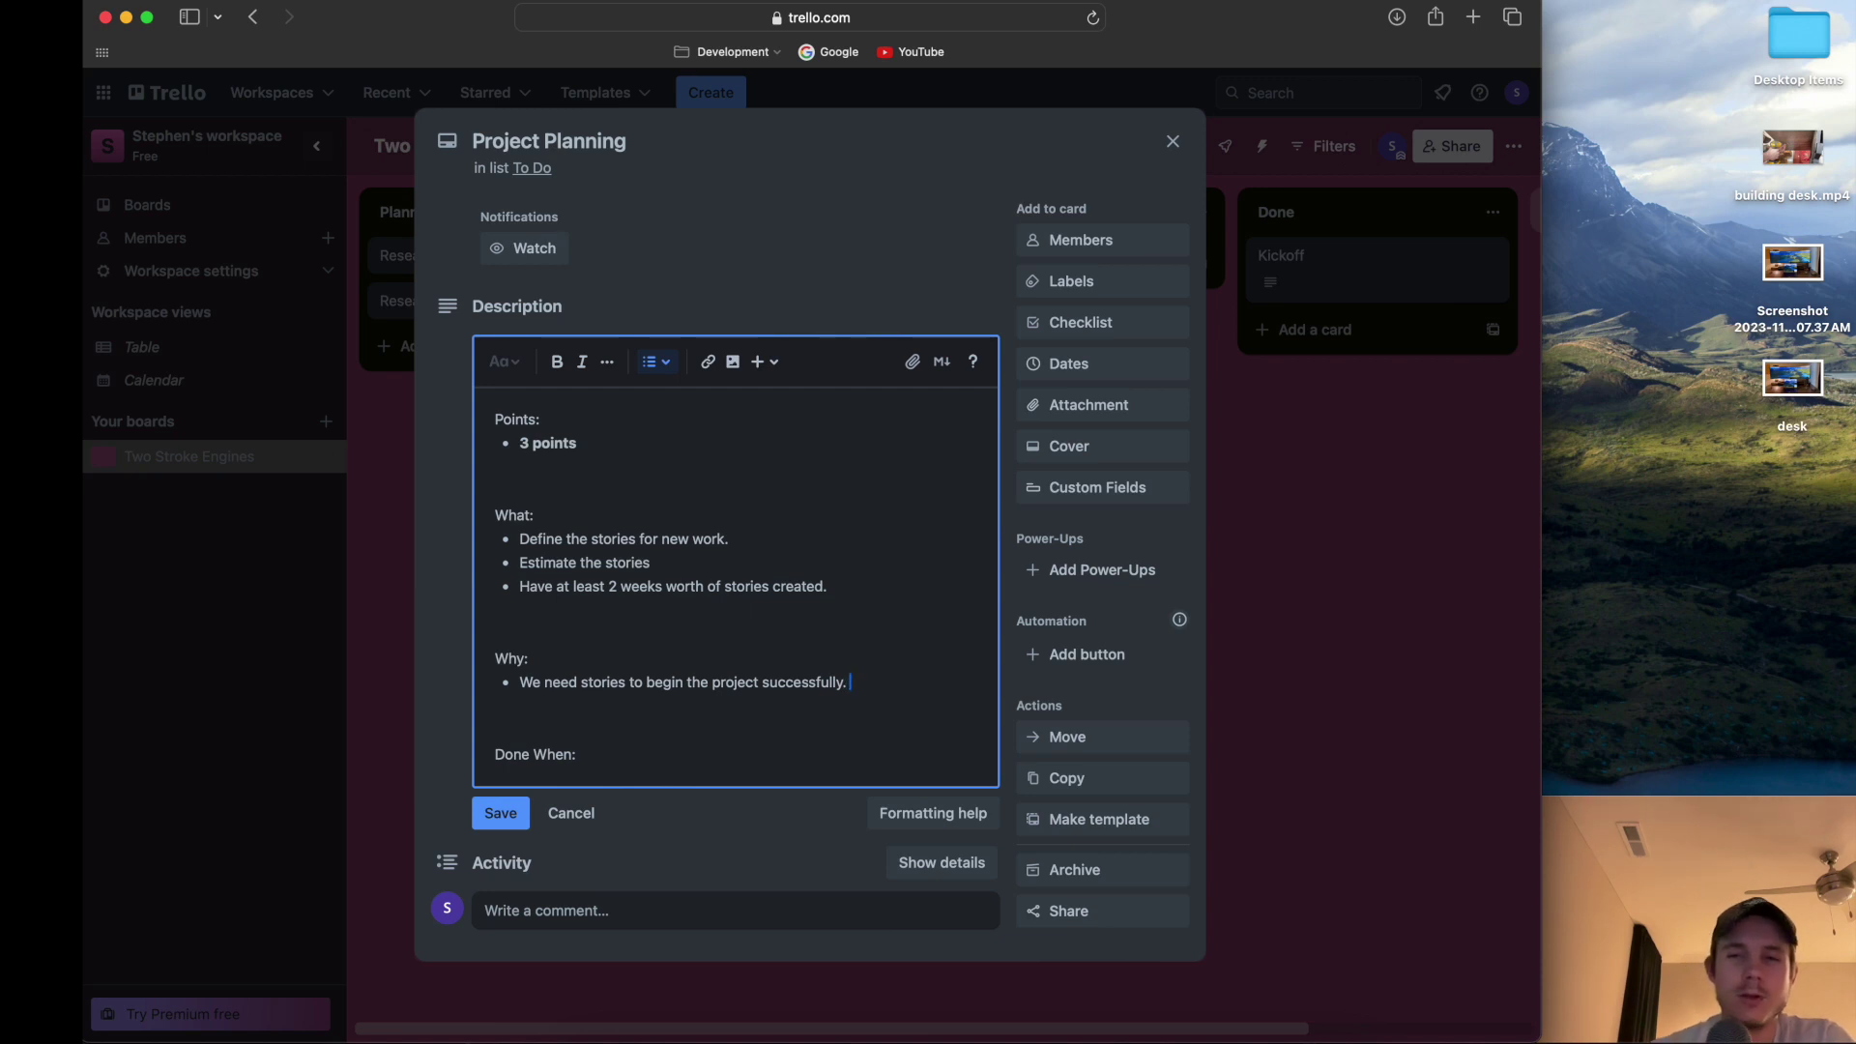
Add the bullet "We have created all the stories we need to load into the board." under the "Done When:" heading.
{"action": "scroll", "coordinate": [580, 633], "scroll_direction": "down", "scroll_amount": 1}
{"action": "left_click", "coordinate": [600, 740]}
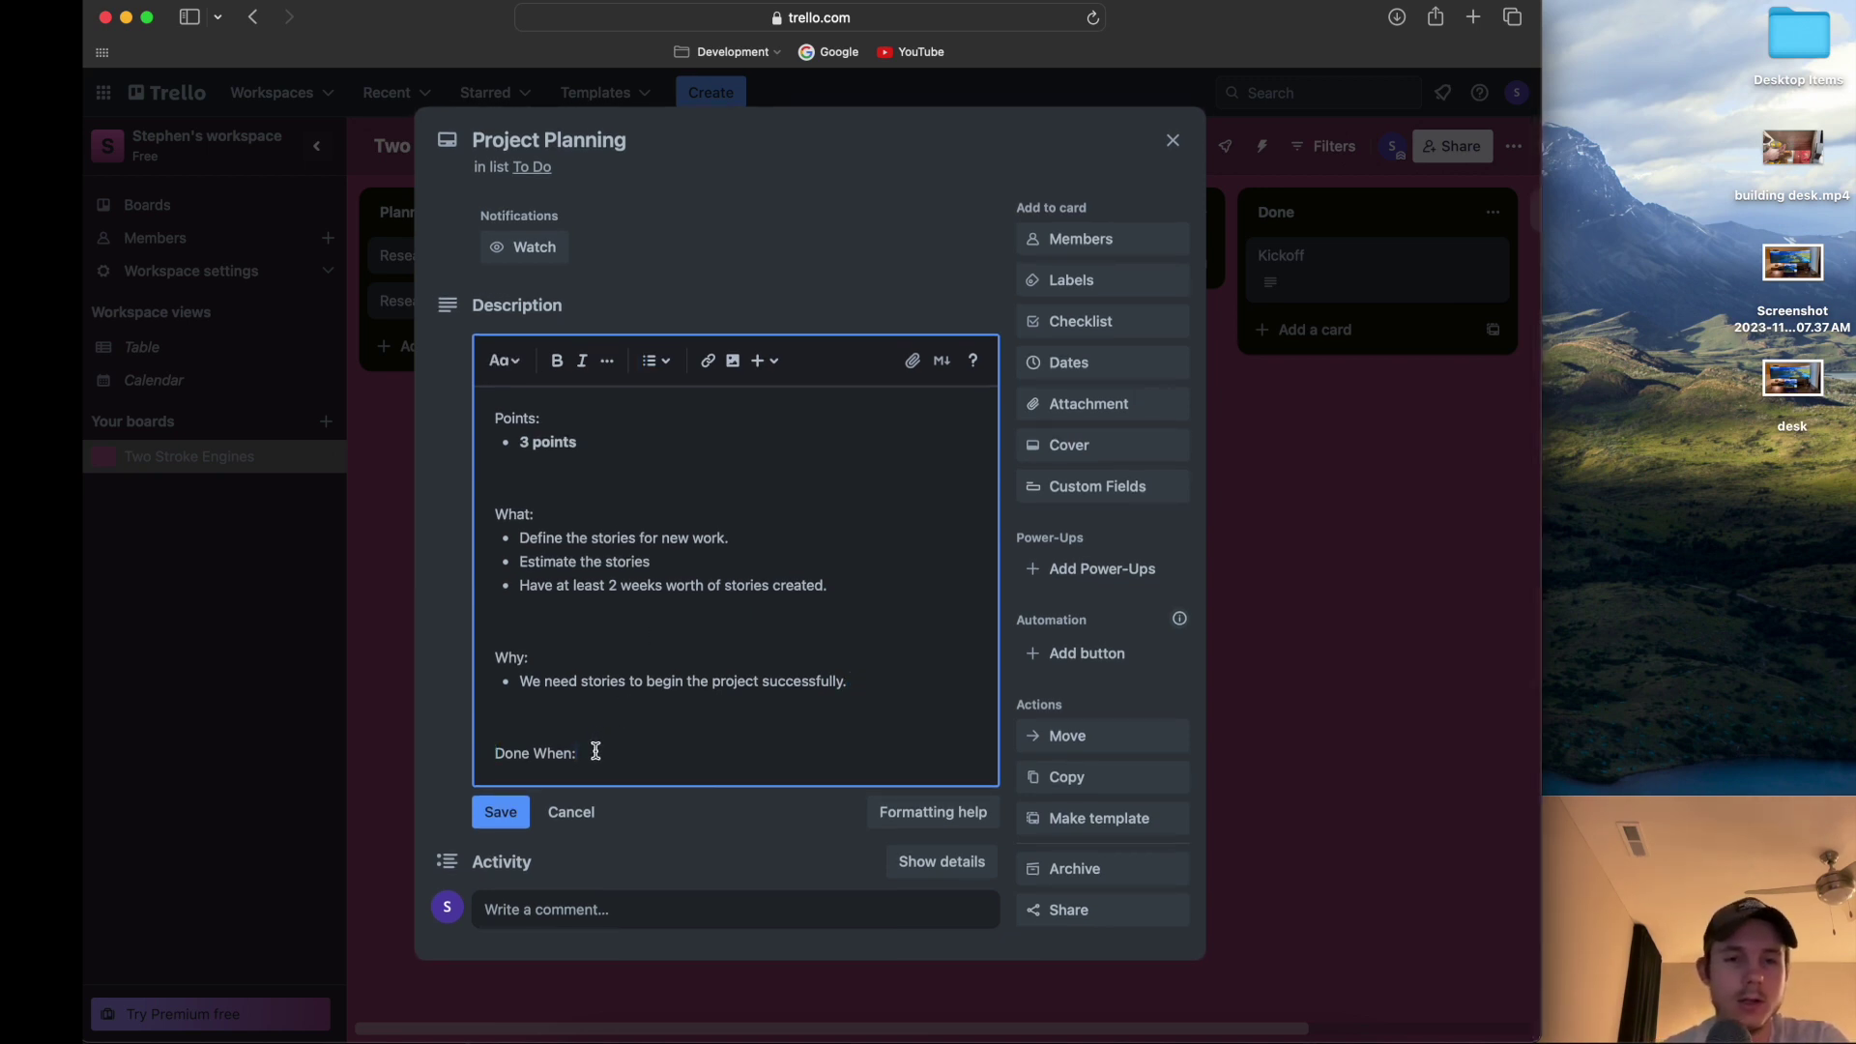
{"action": "key", "text": "Return"}
{"action": "type", "text": "-"}
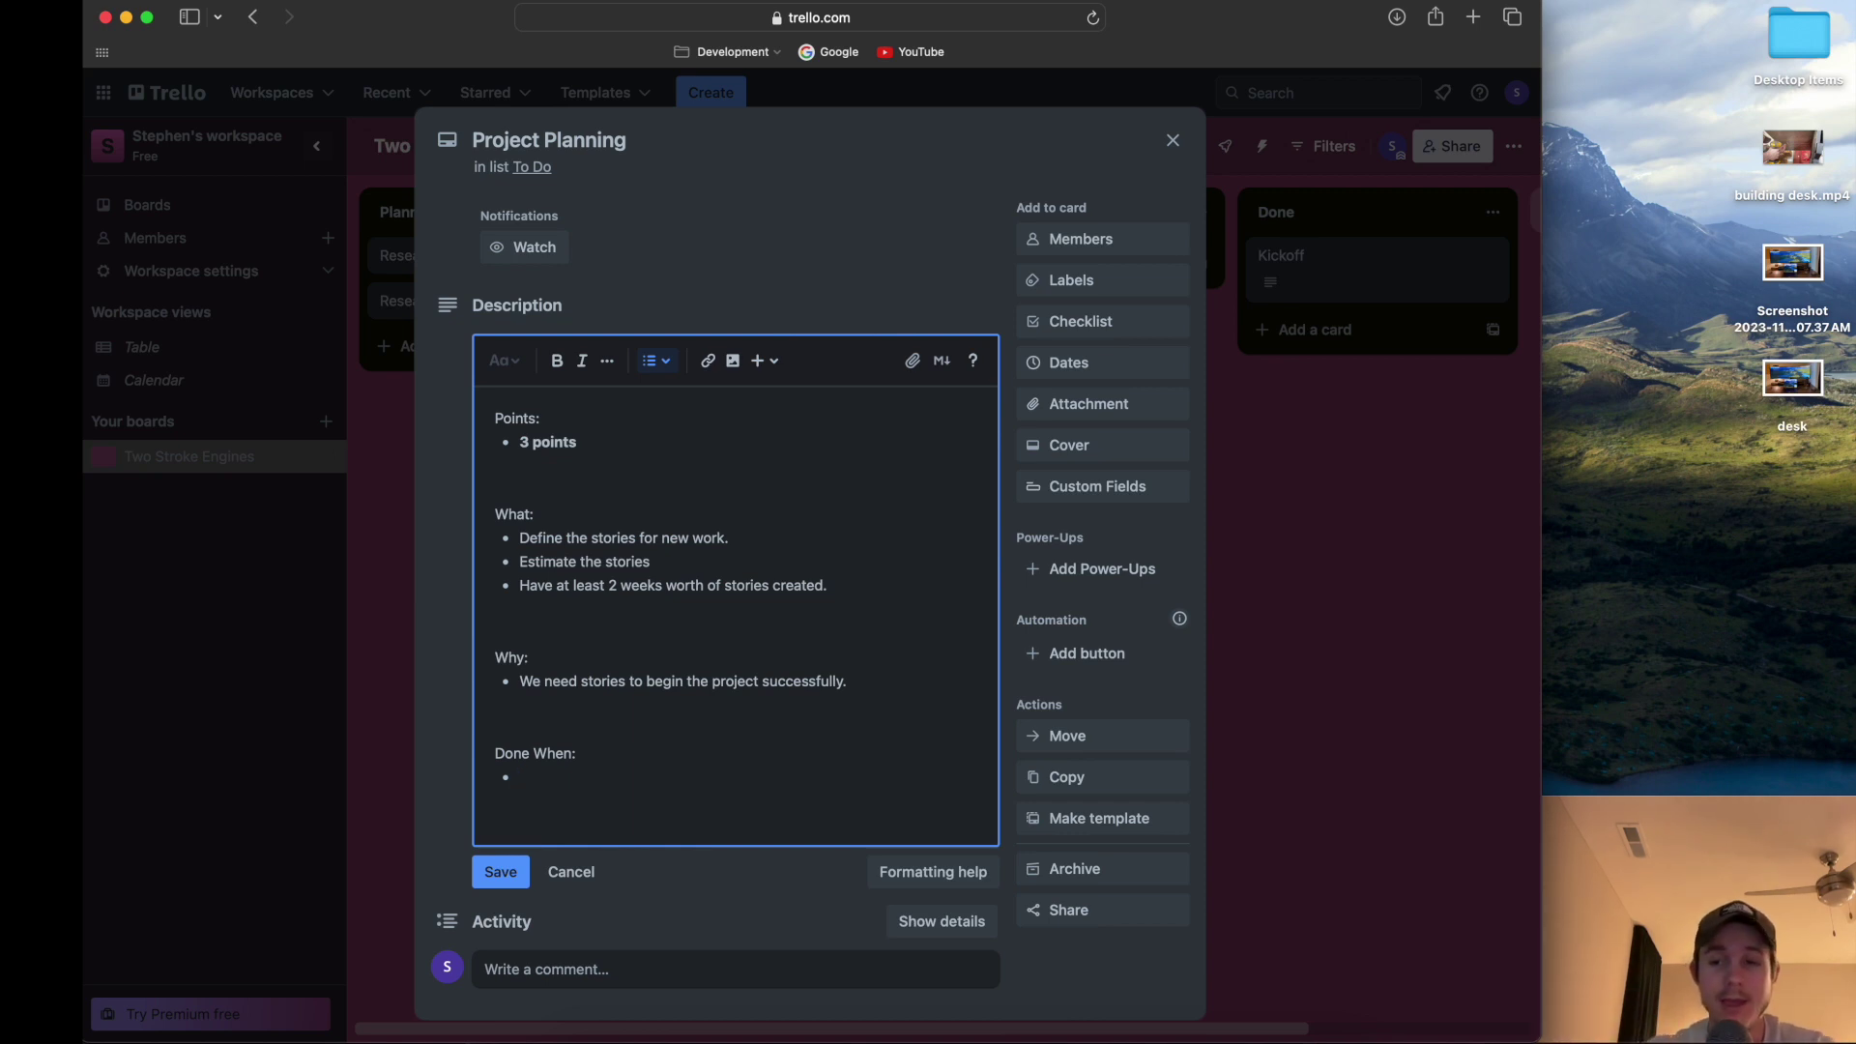
{"action": "scroll", "coordinate": [595, 712], "scroll_direction": "down", "scroll_amount": 2}
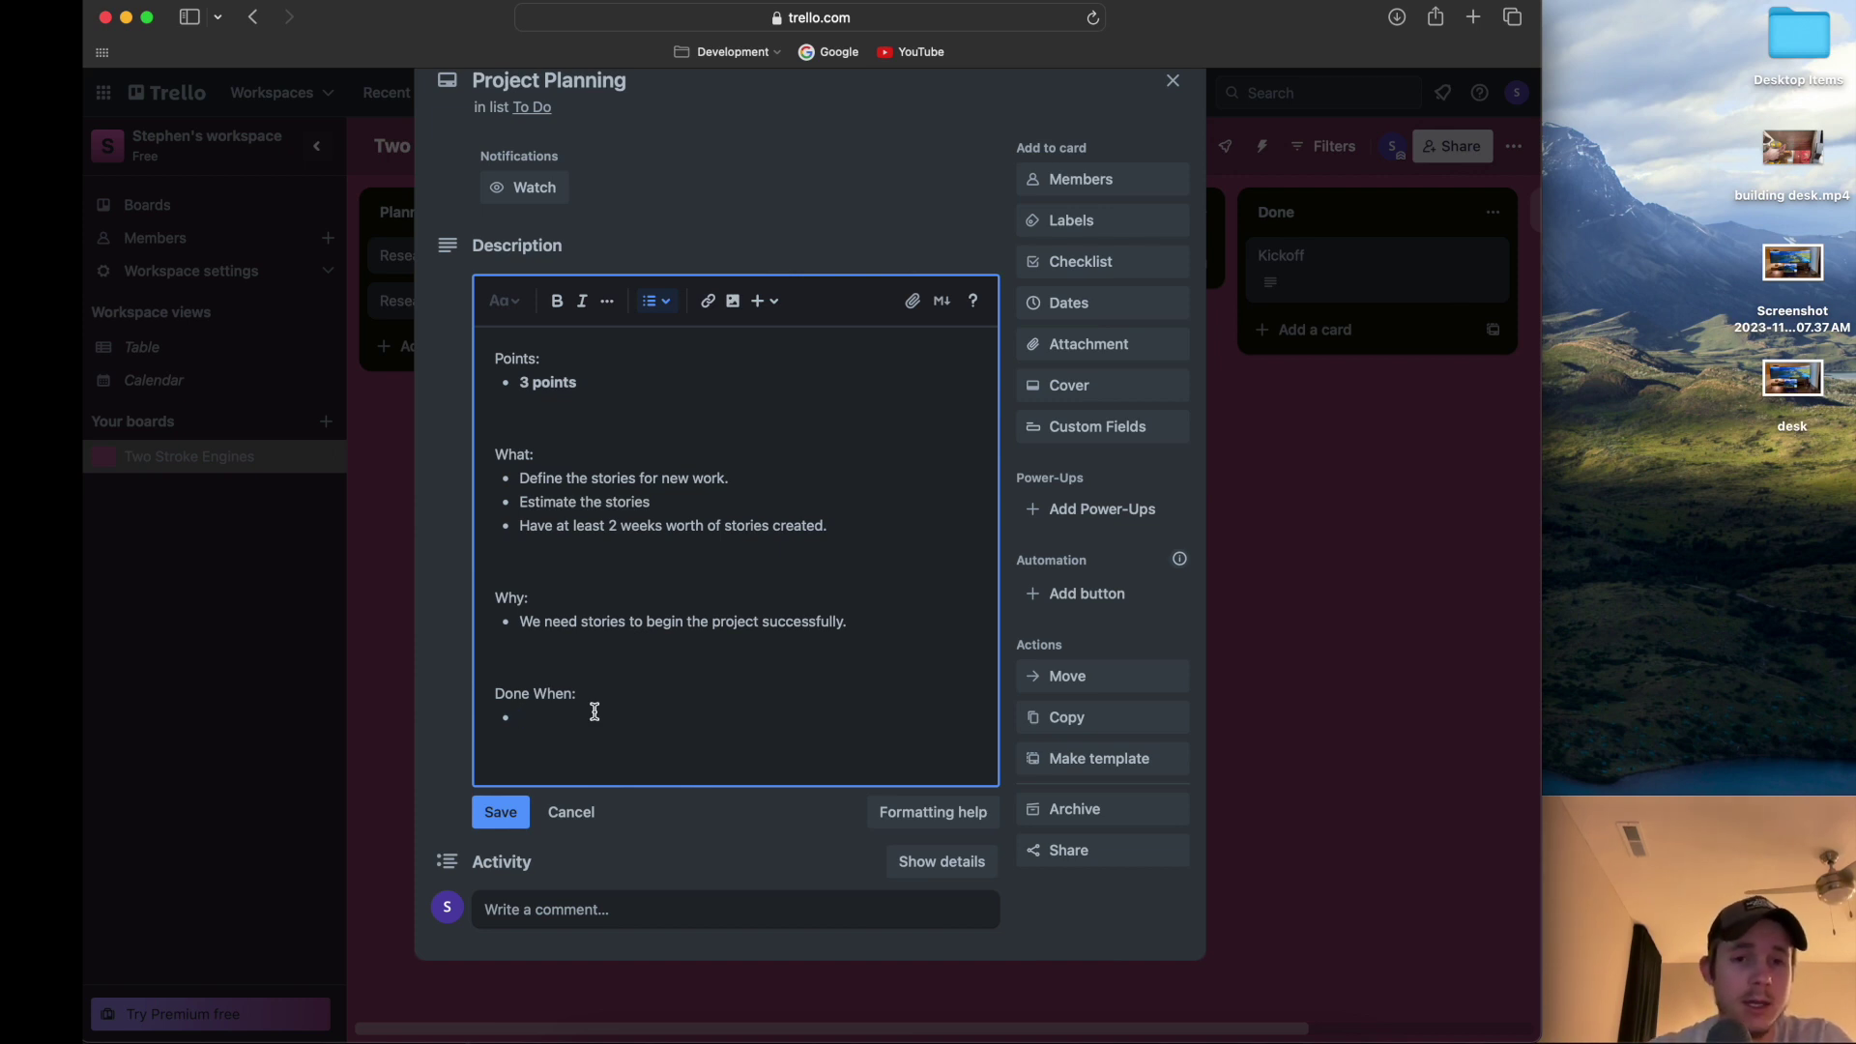
{"action": "type", "text": "W"}
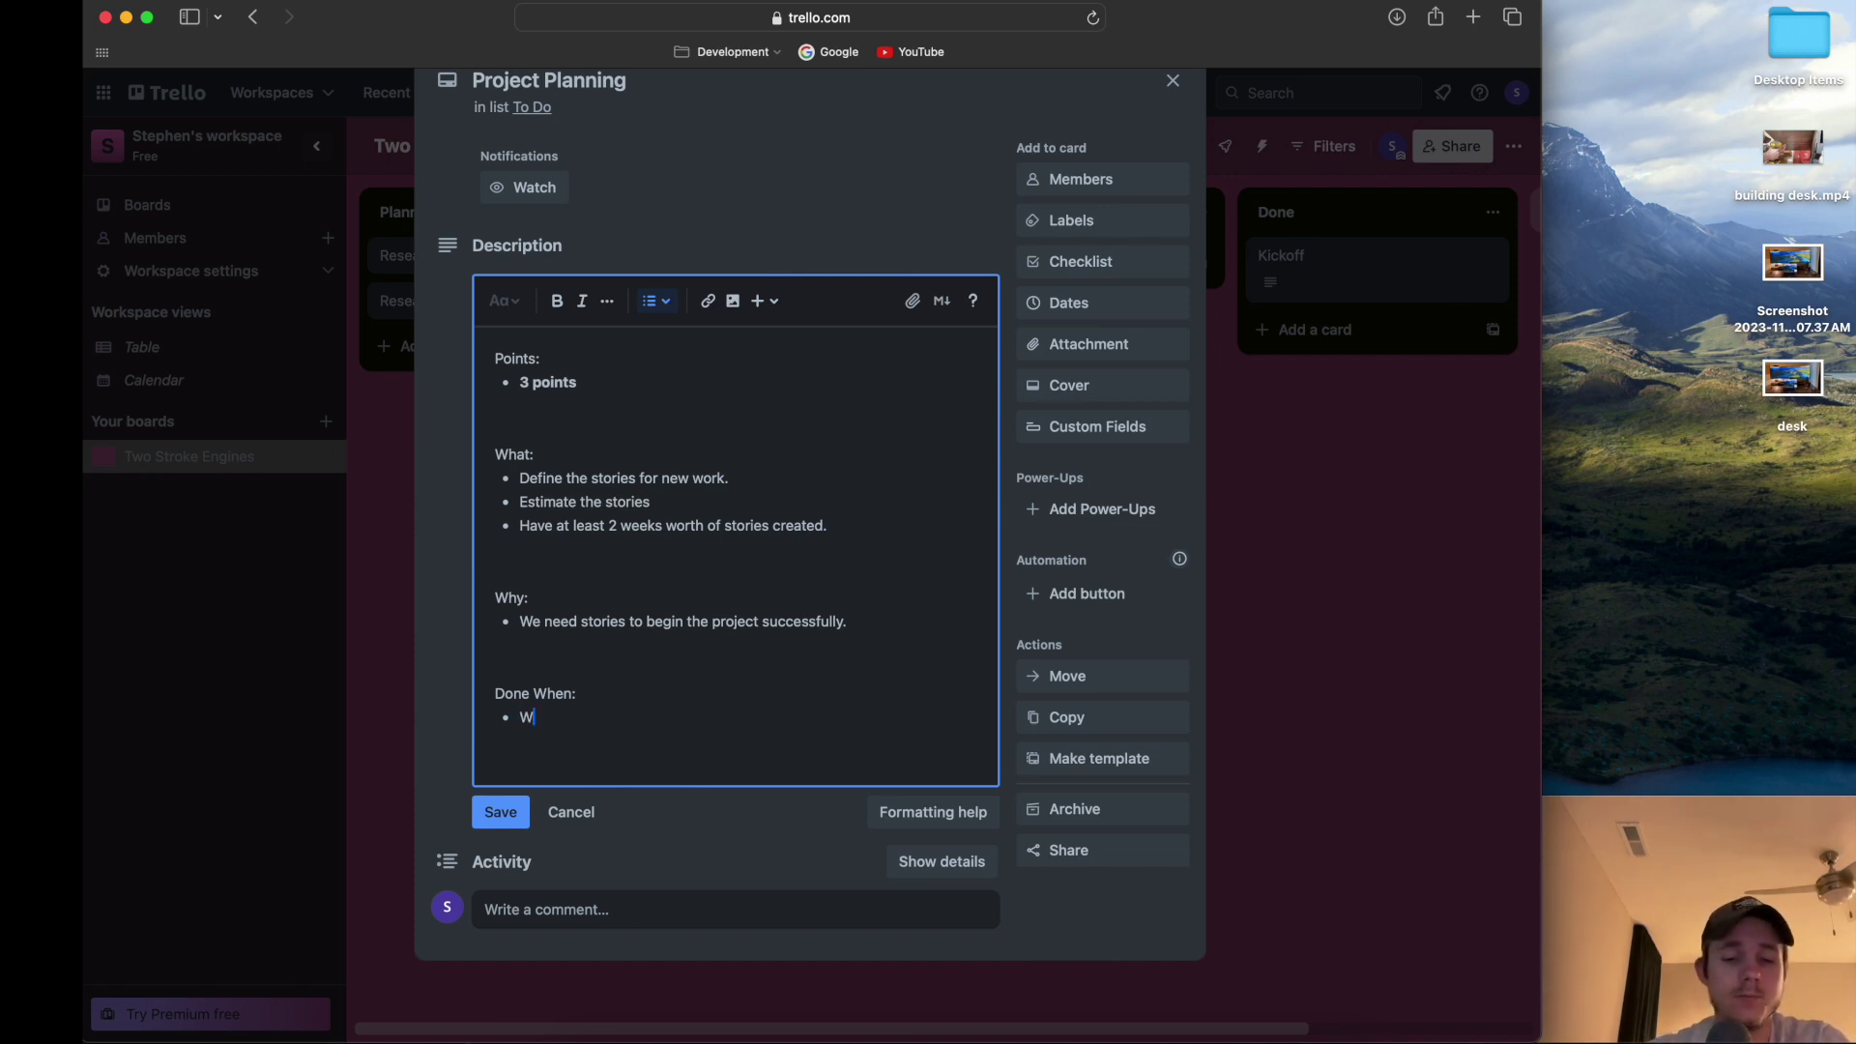
{"action": "type", "text": "e have created "}
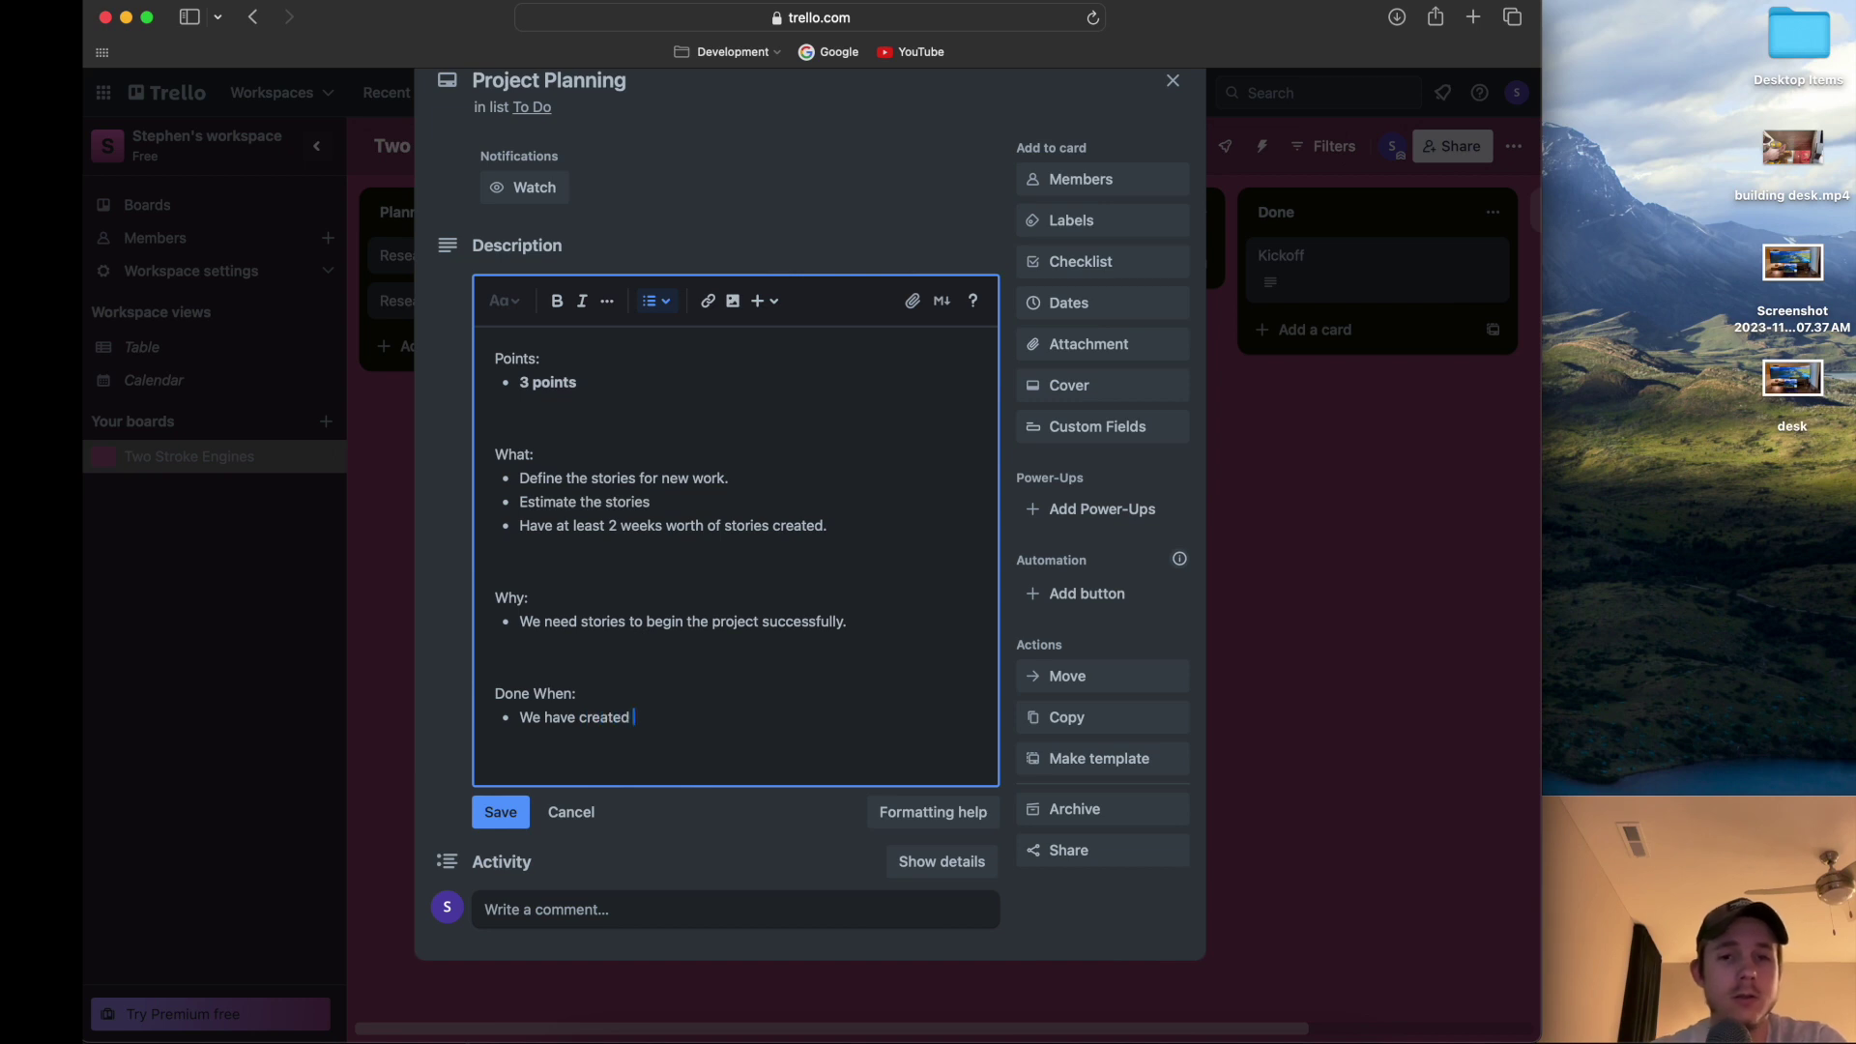
{"action": "type", "text": "all the stories we need to load into the "}
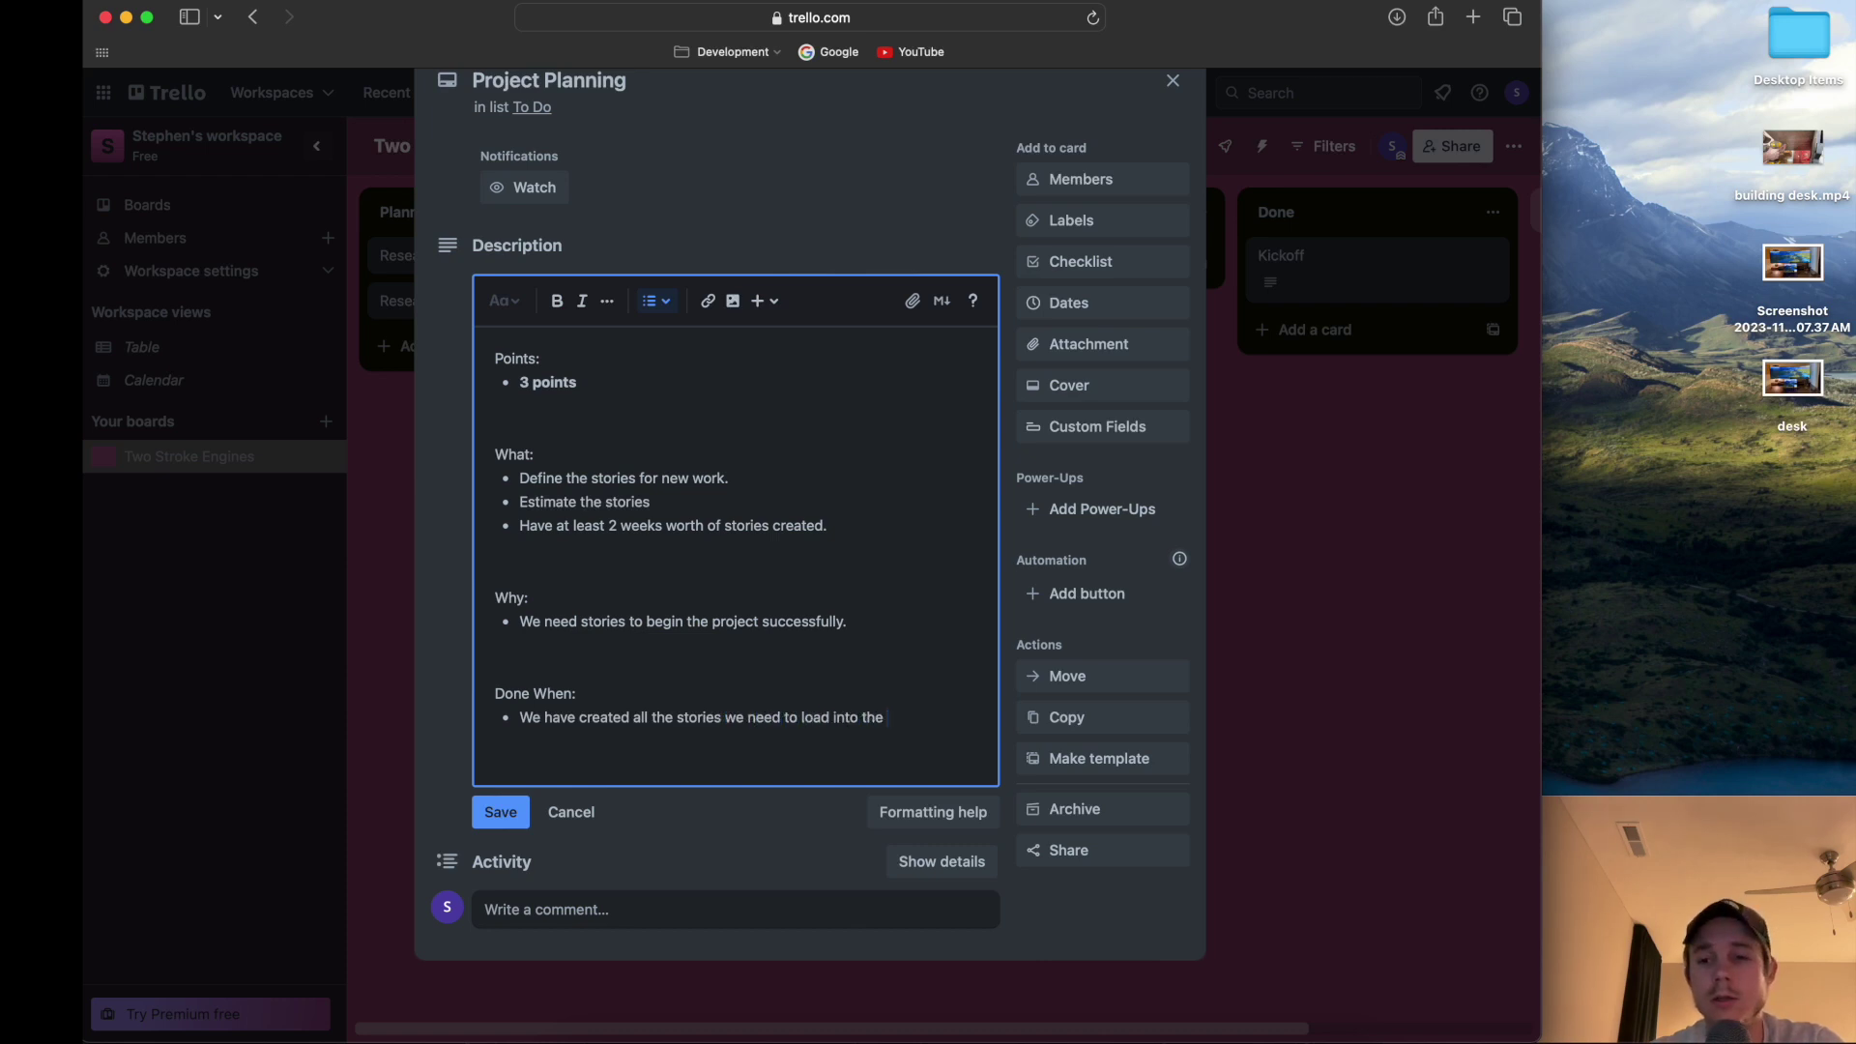
{"action": "type", "text": "board."}
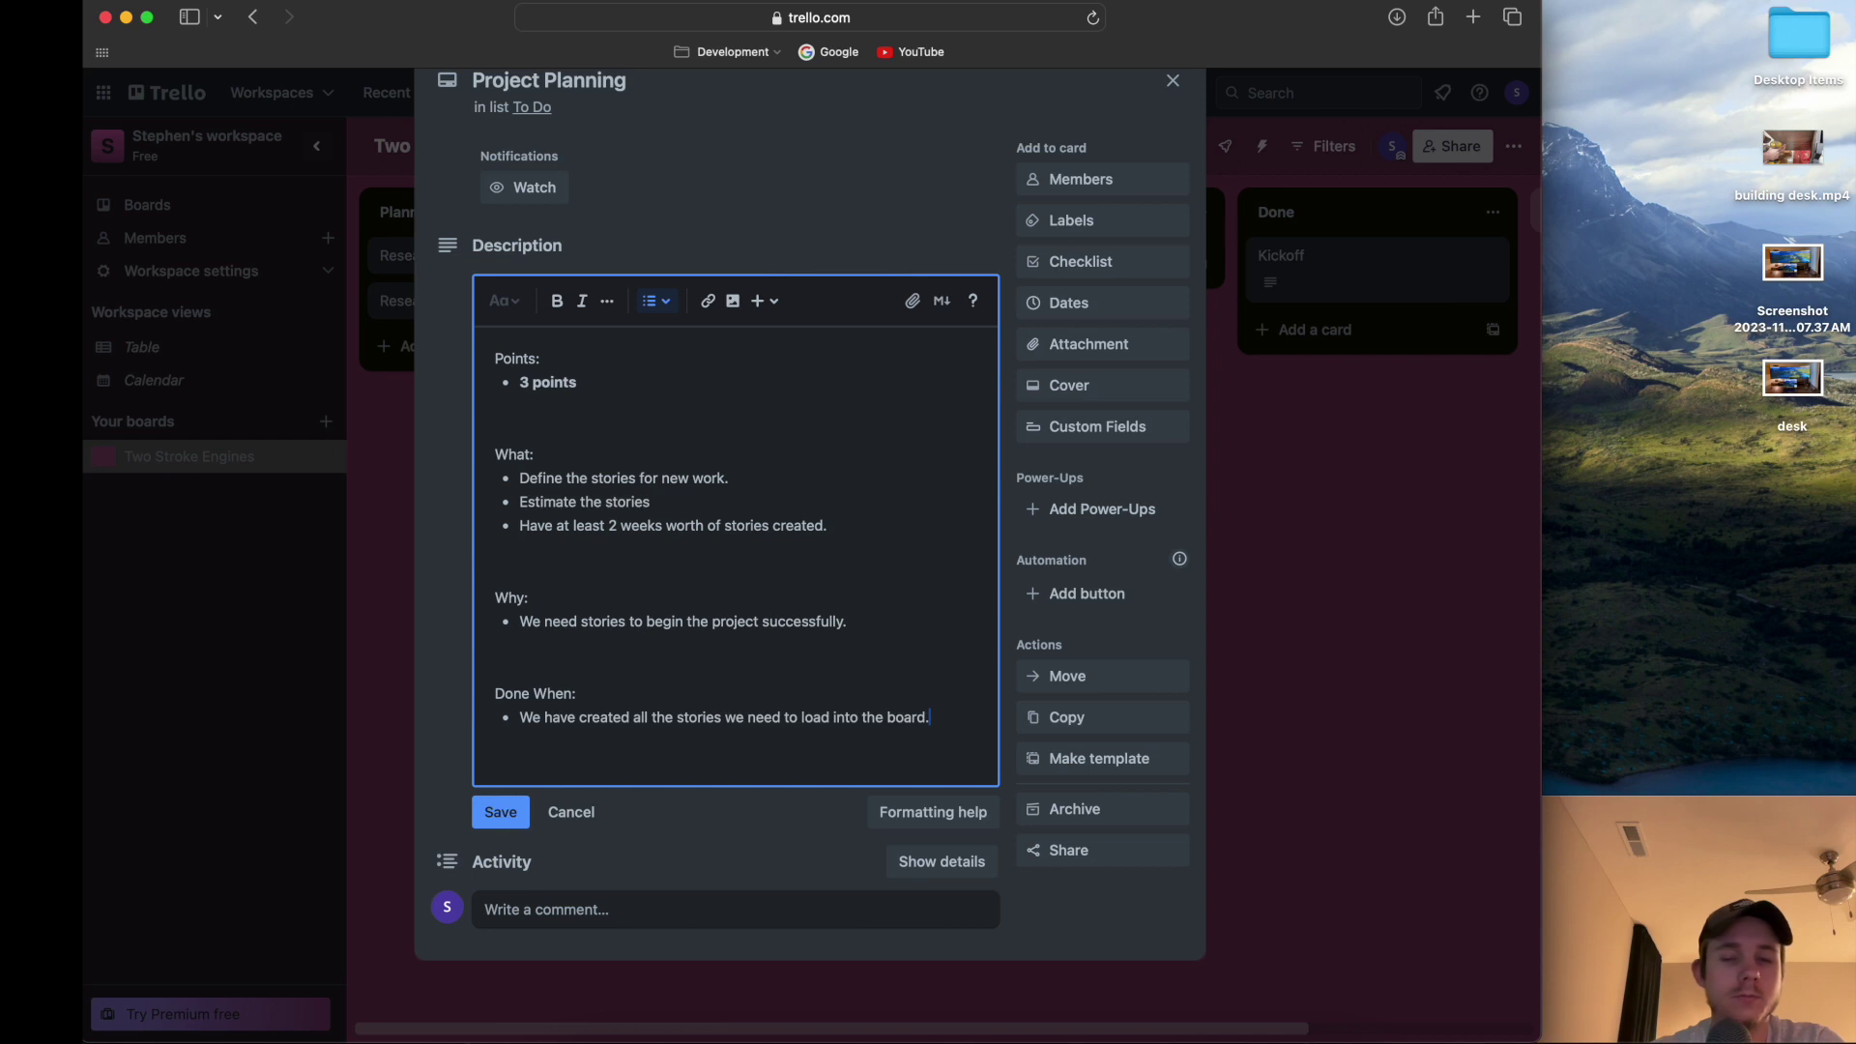
Add a second bullet, "we have selected the first story to work on.", under the "Done When:" heading.
{"action": "key", "text": "Return"}
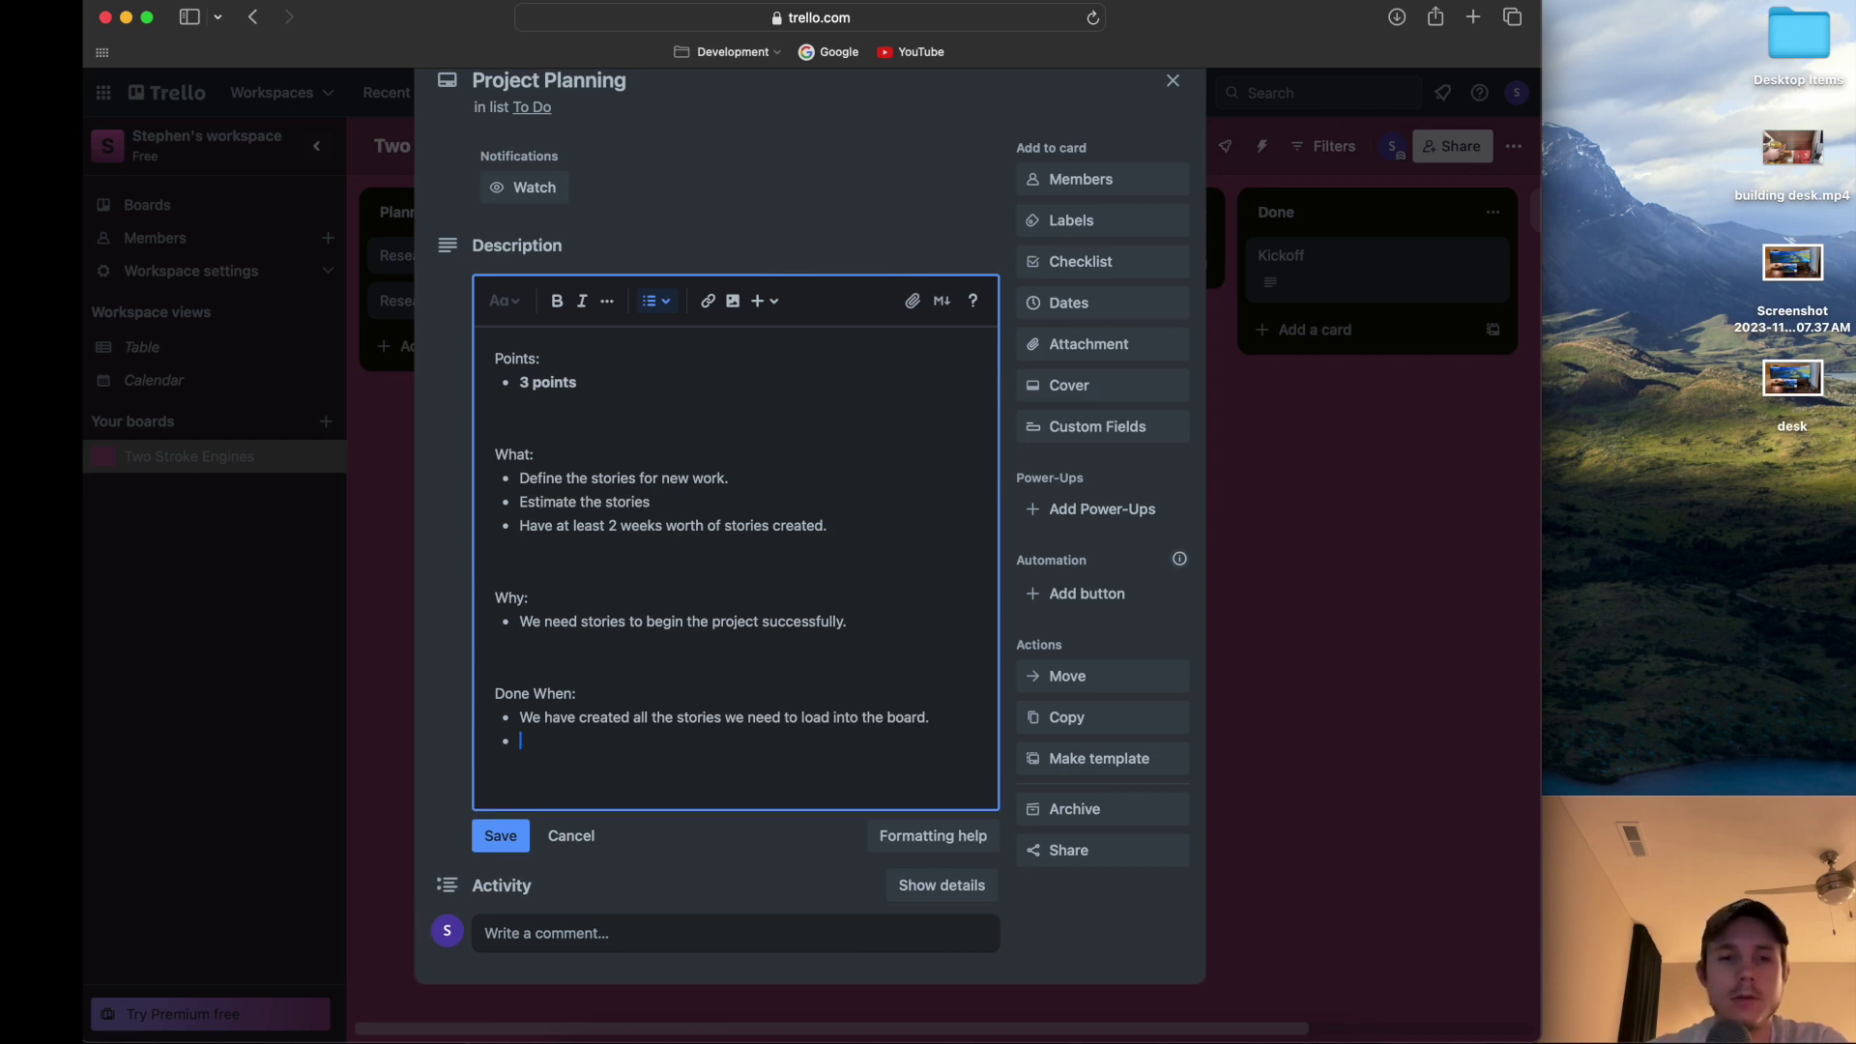
{"action": "type", "text": "we have se"}
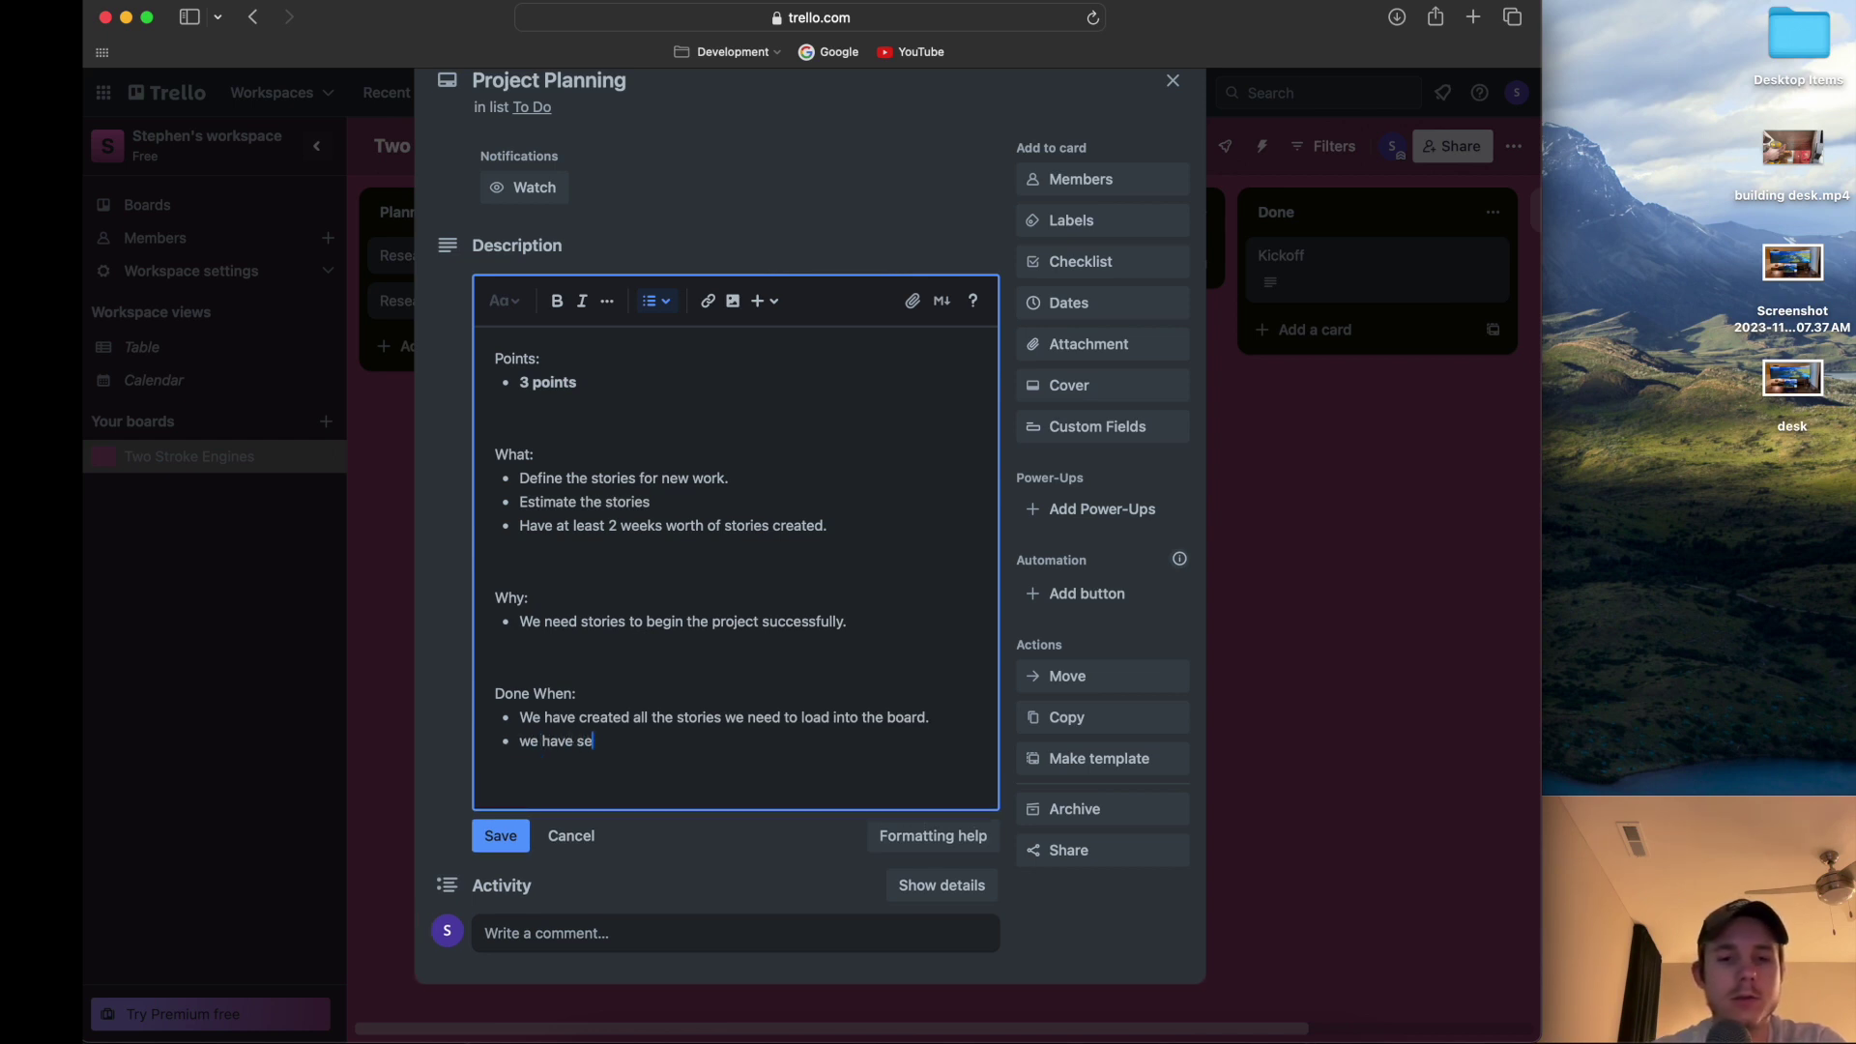
{"action": "type", "text": "lected the fi"}
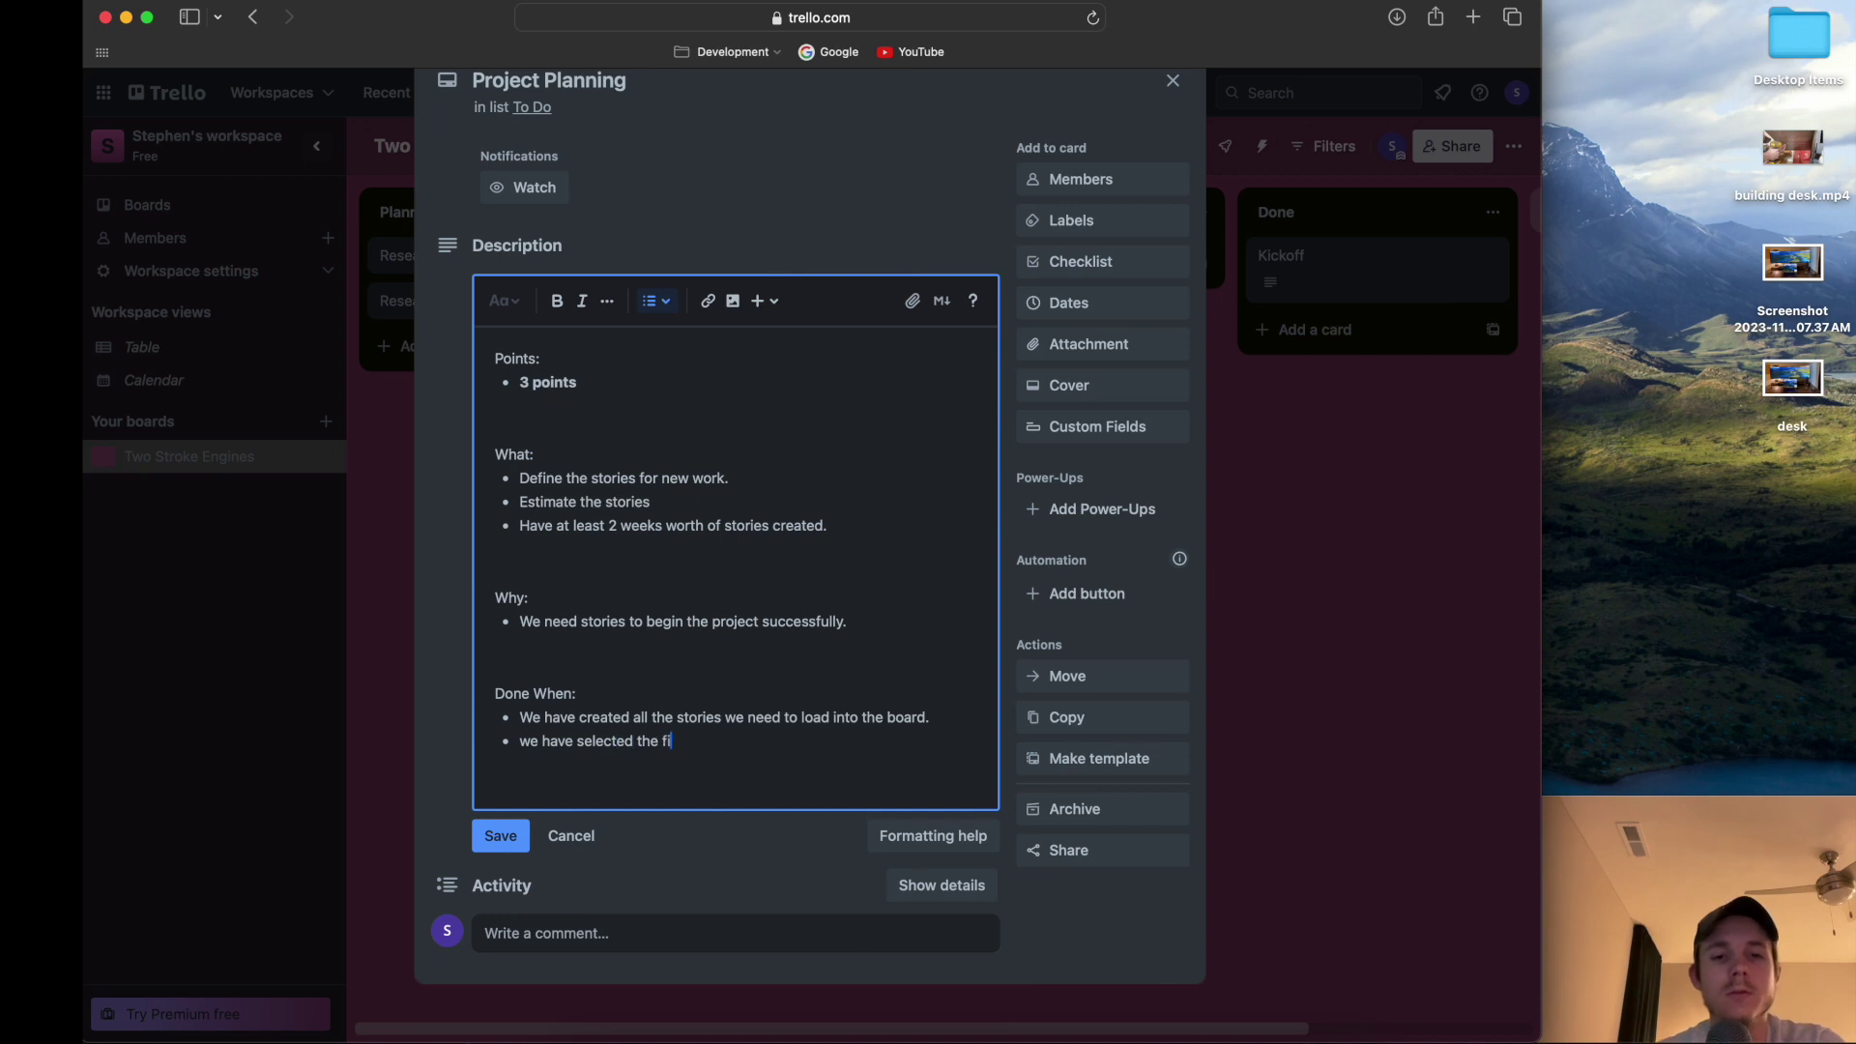
{"action": "type", "text": "rst story "}
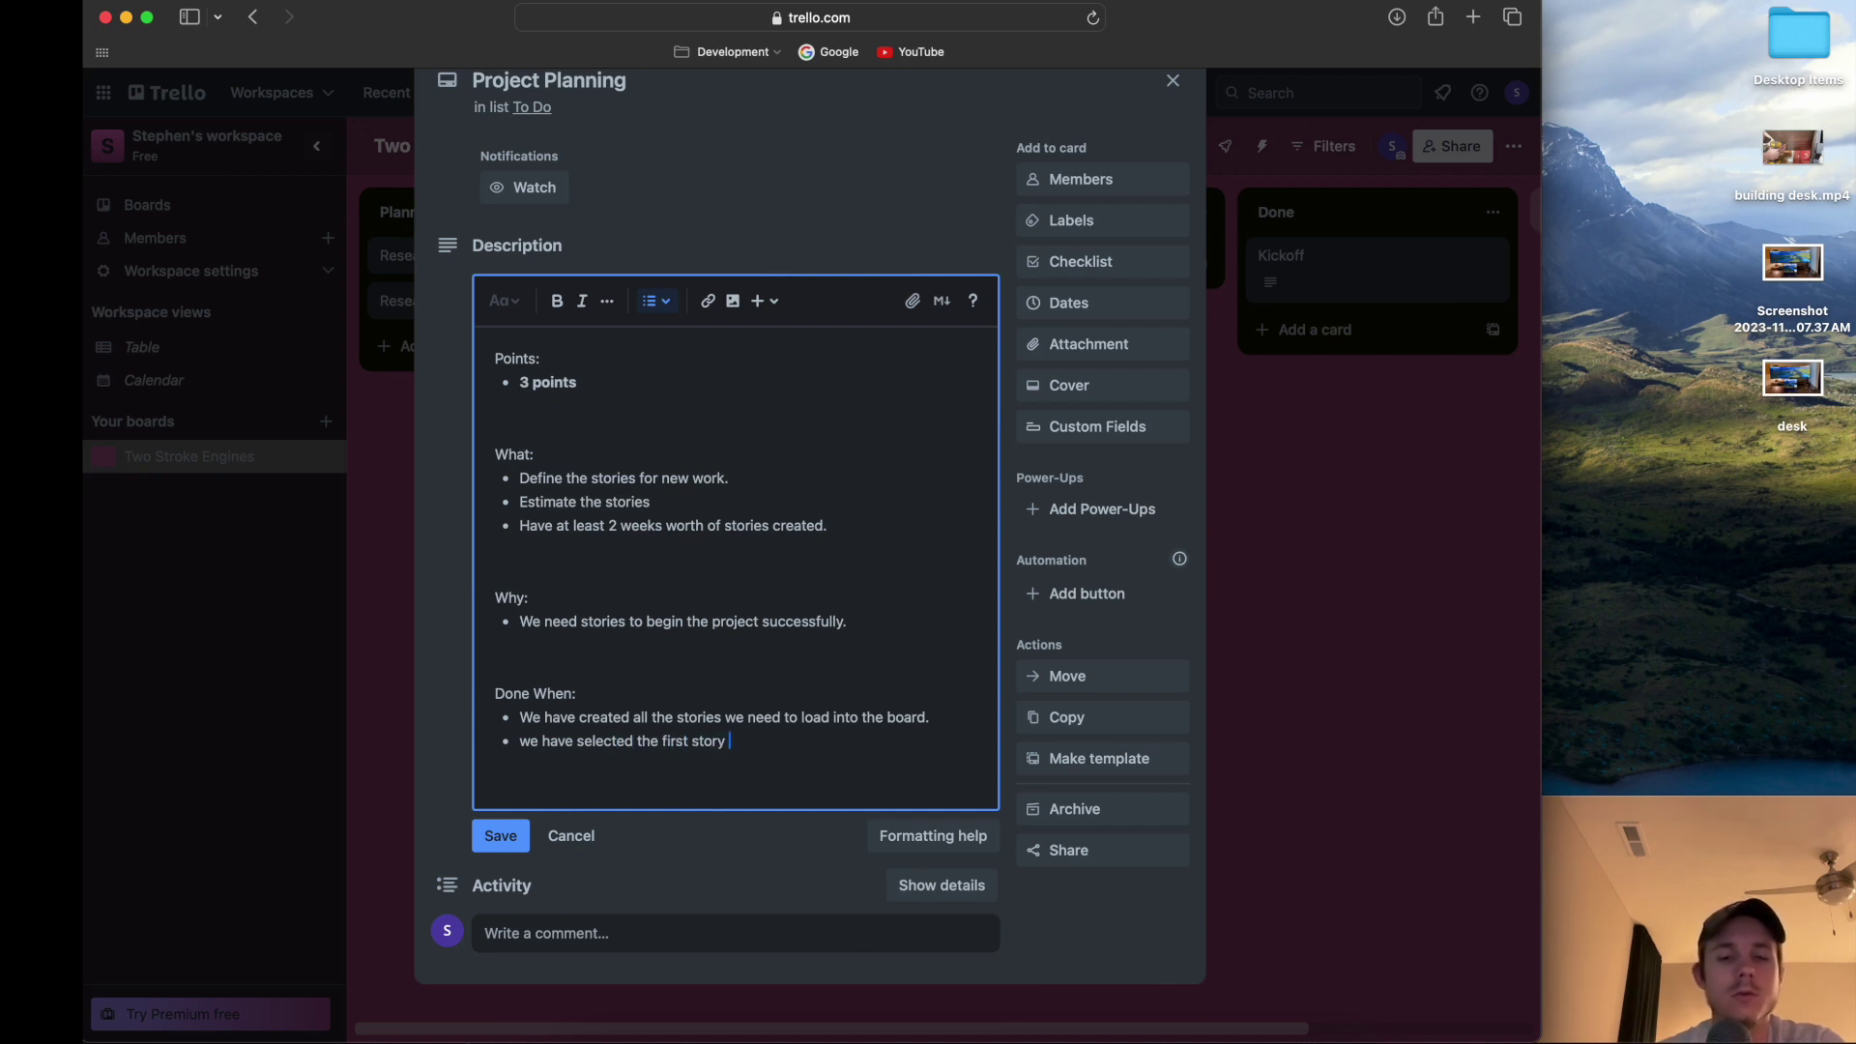
{"action": "type", "text": "to work on."}
Add a third "Done When:" bullet, "we have defined a priority of work.", then save the description and close the card.
{"action": "key", "text": "Return"}
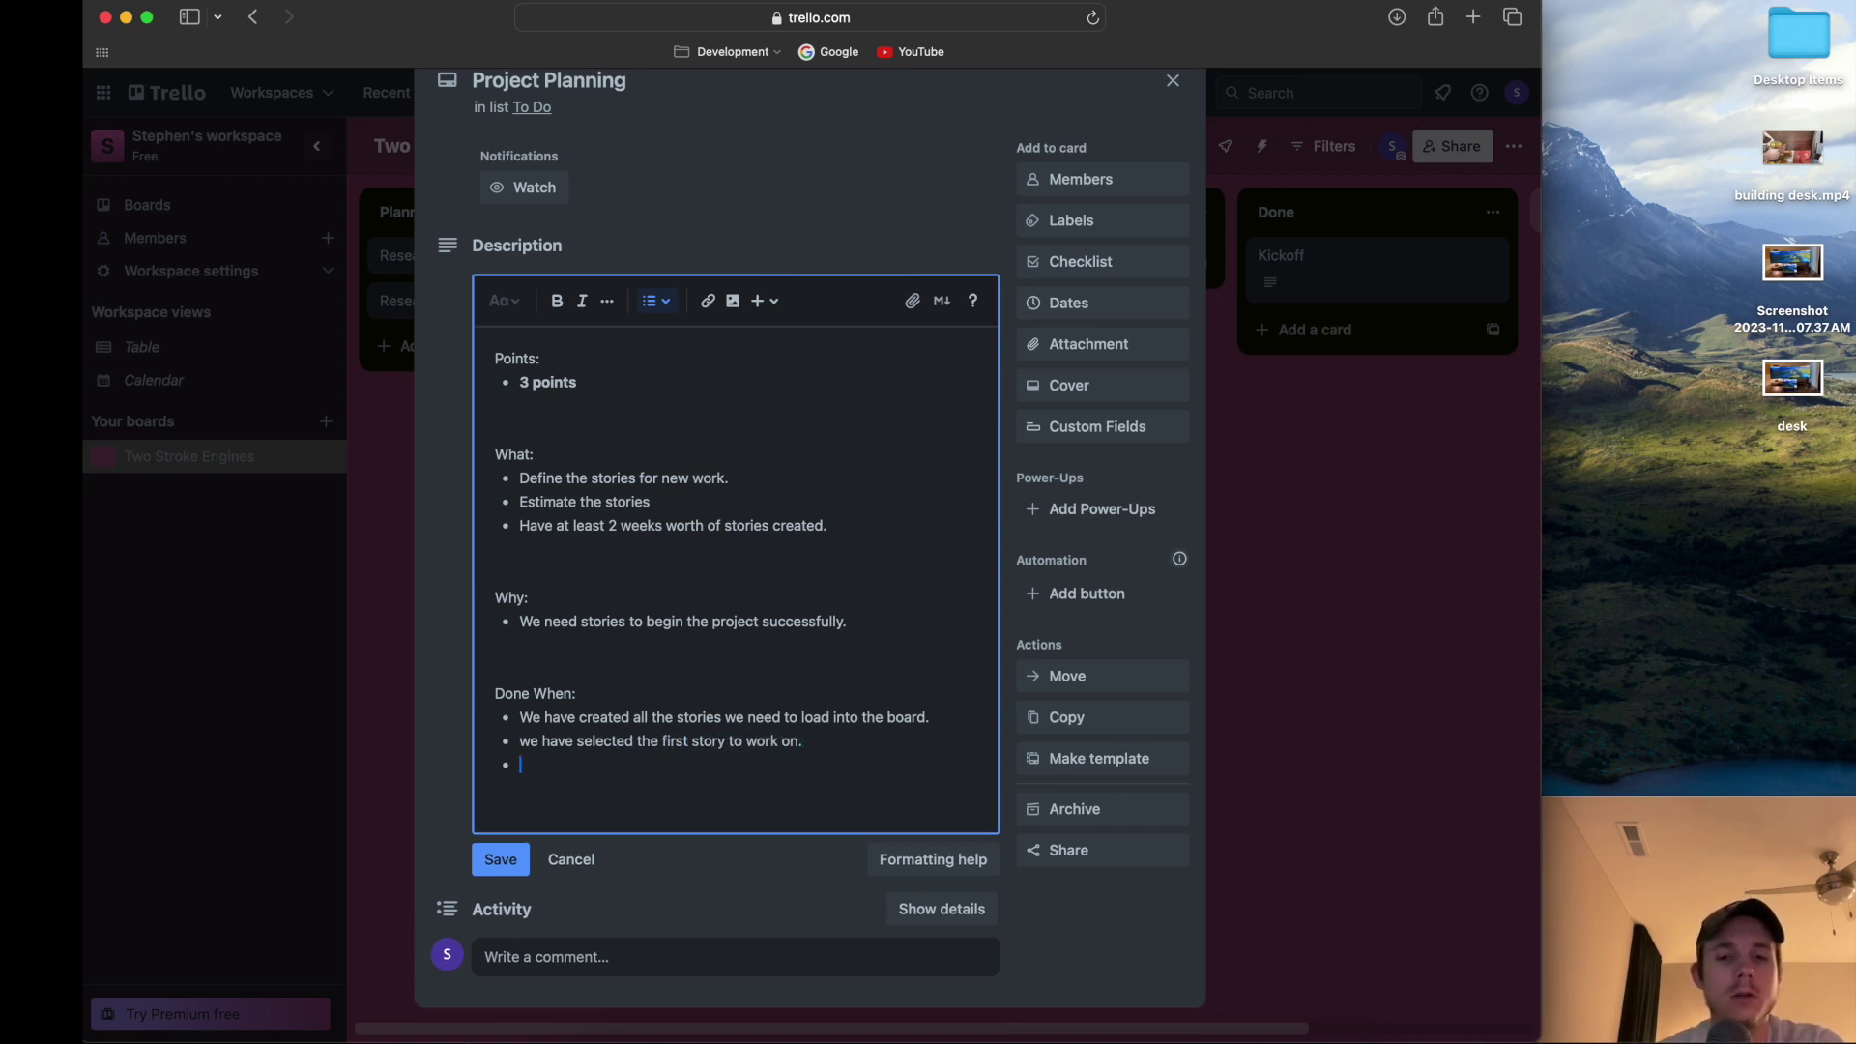
{"action": "type", "text": "we have defined"}
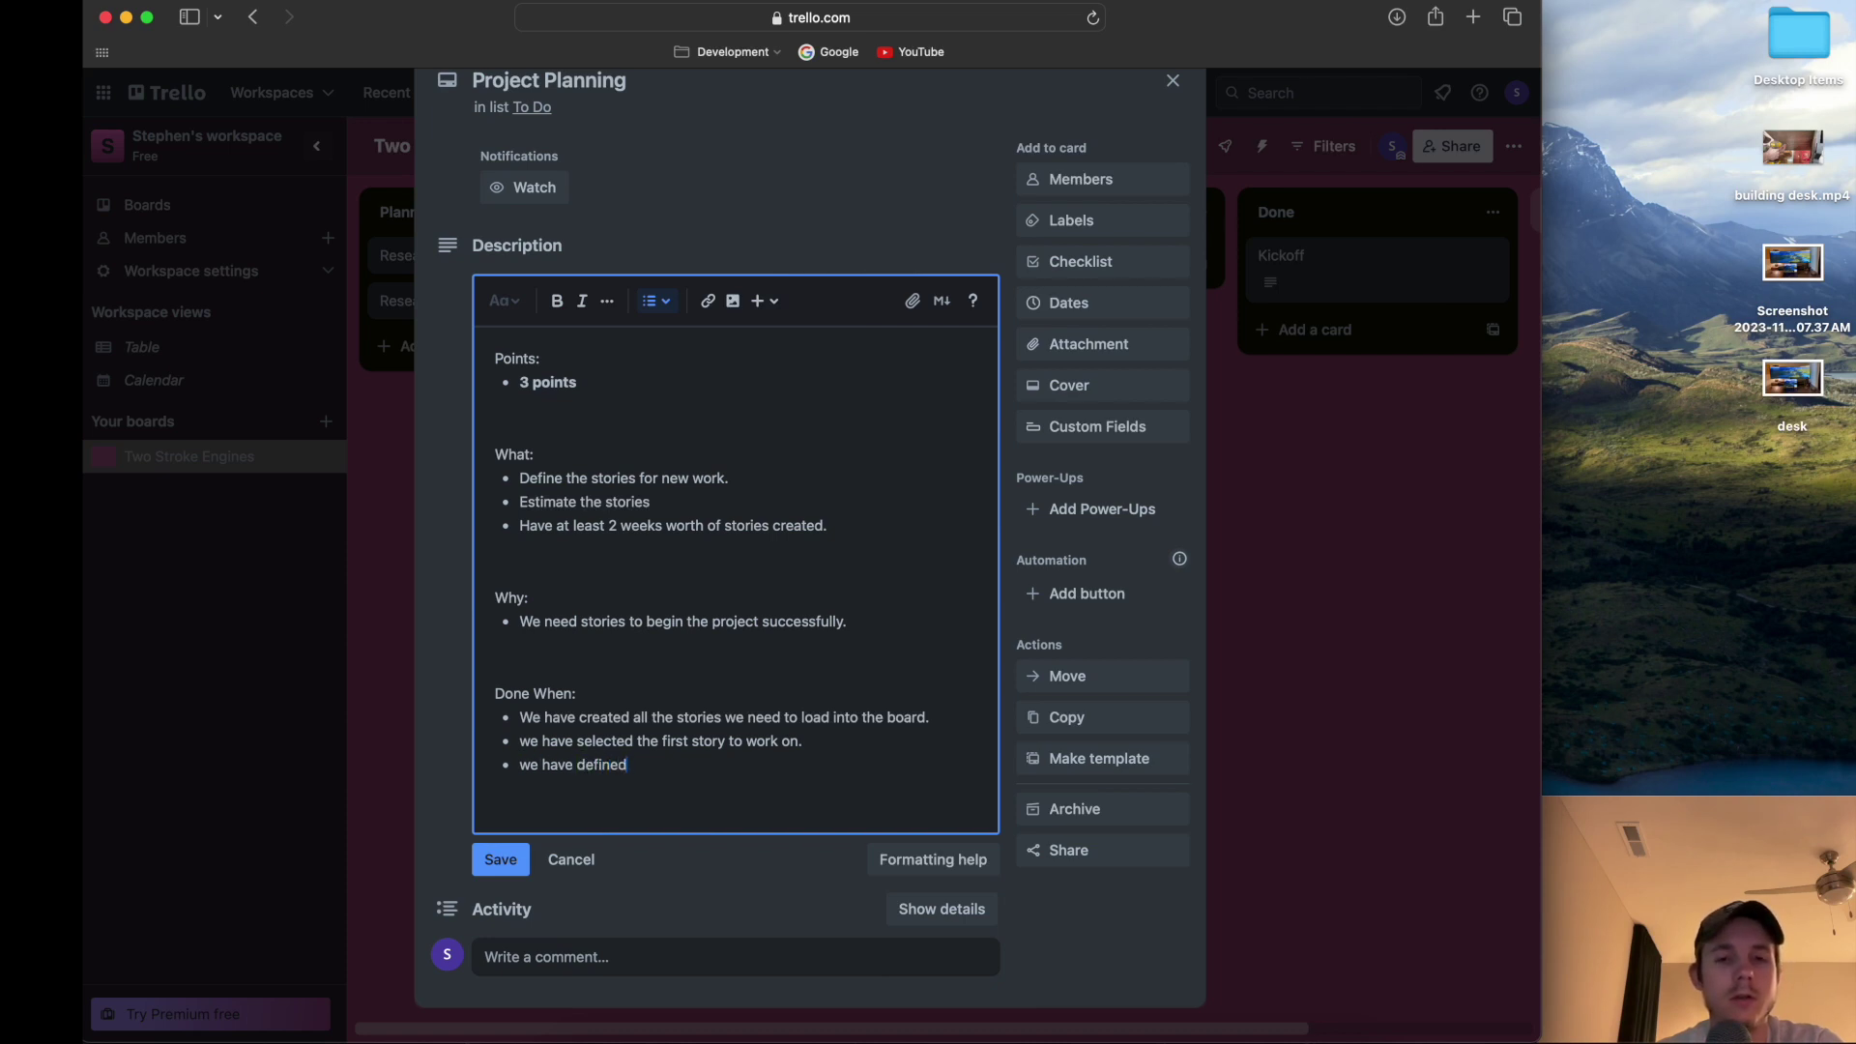
{"action": "type", "text": " a priority of work."}
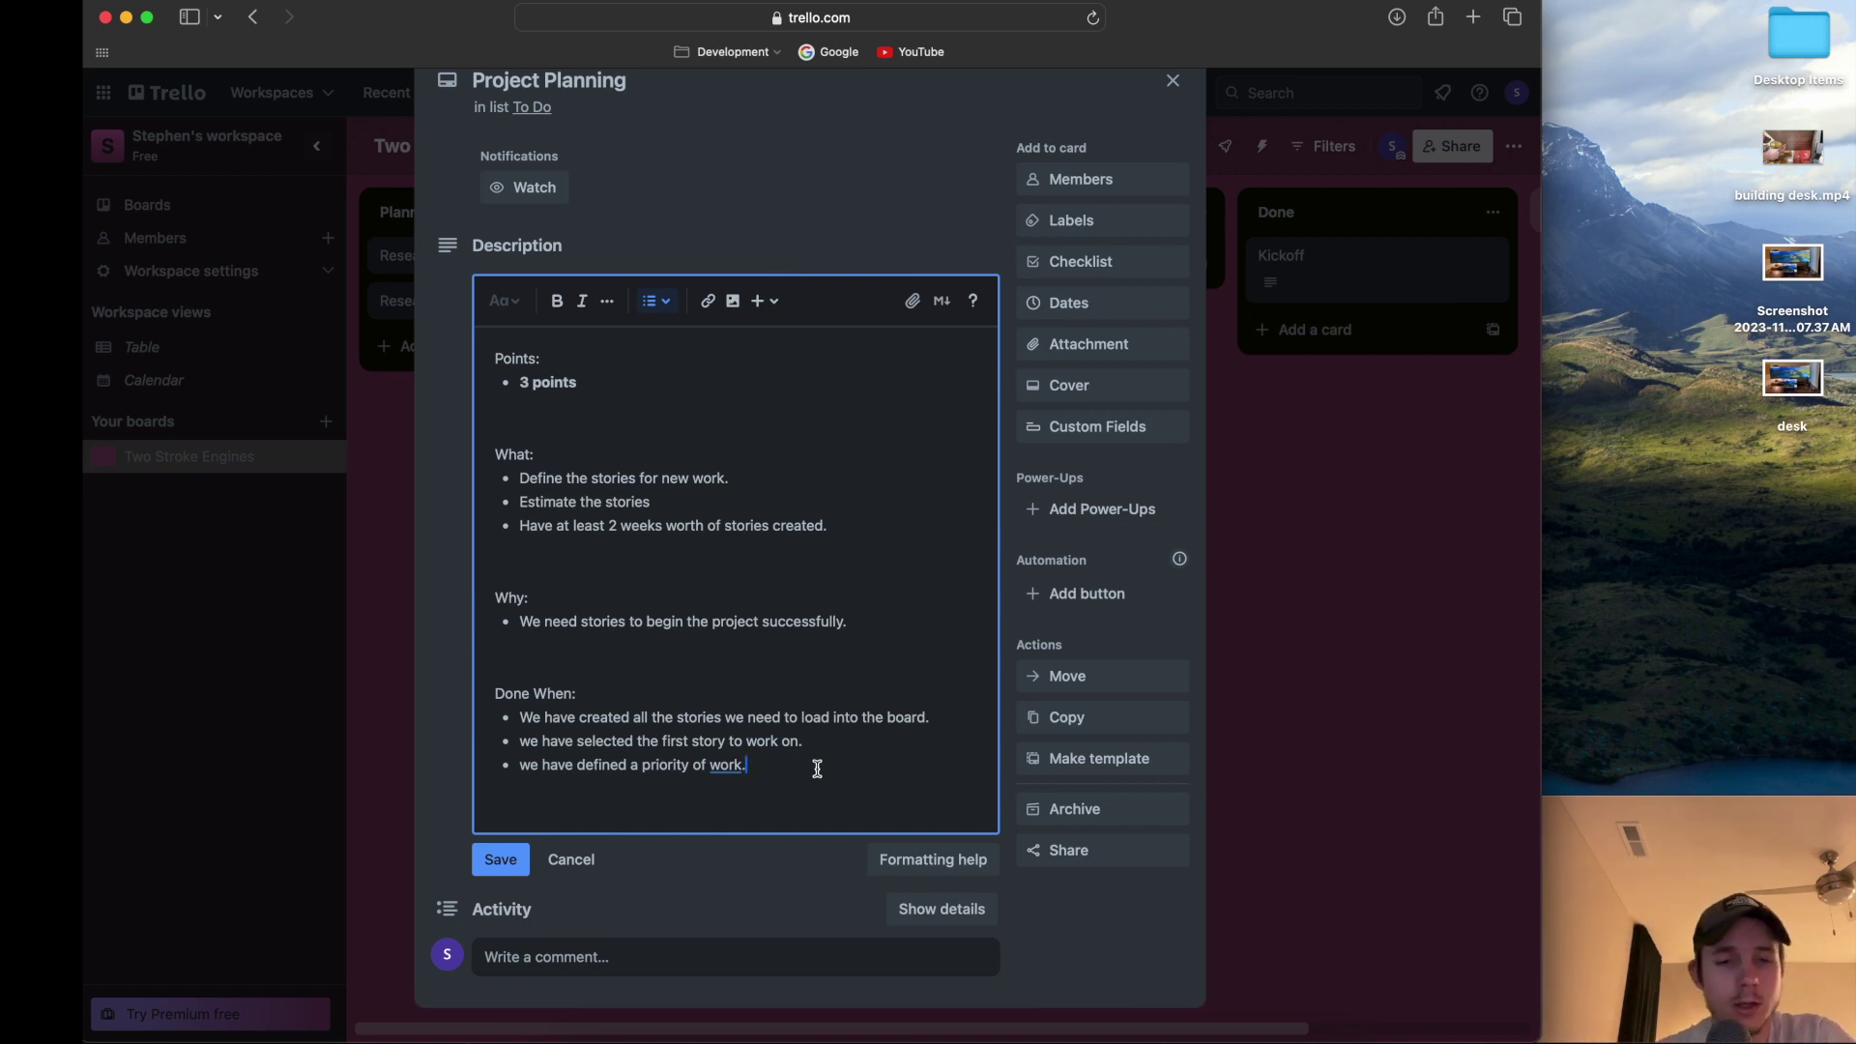
{"action": "left_click", "coordinate": [503, 863]}
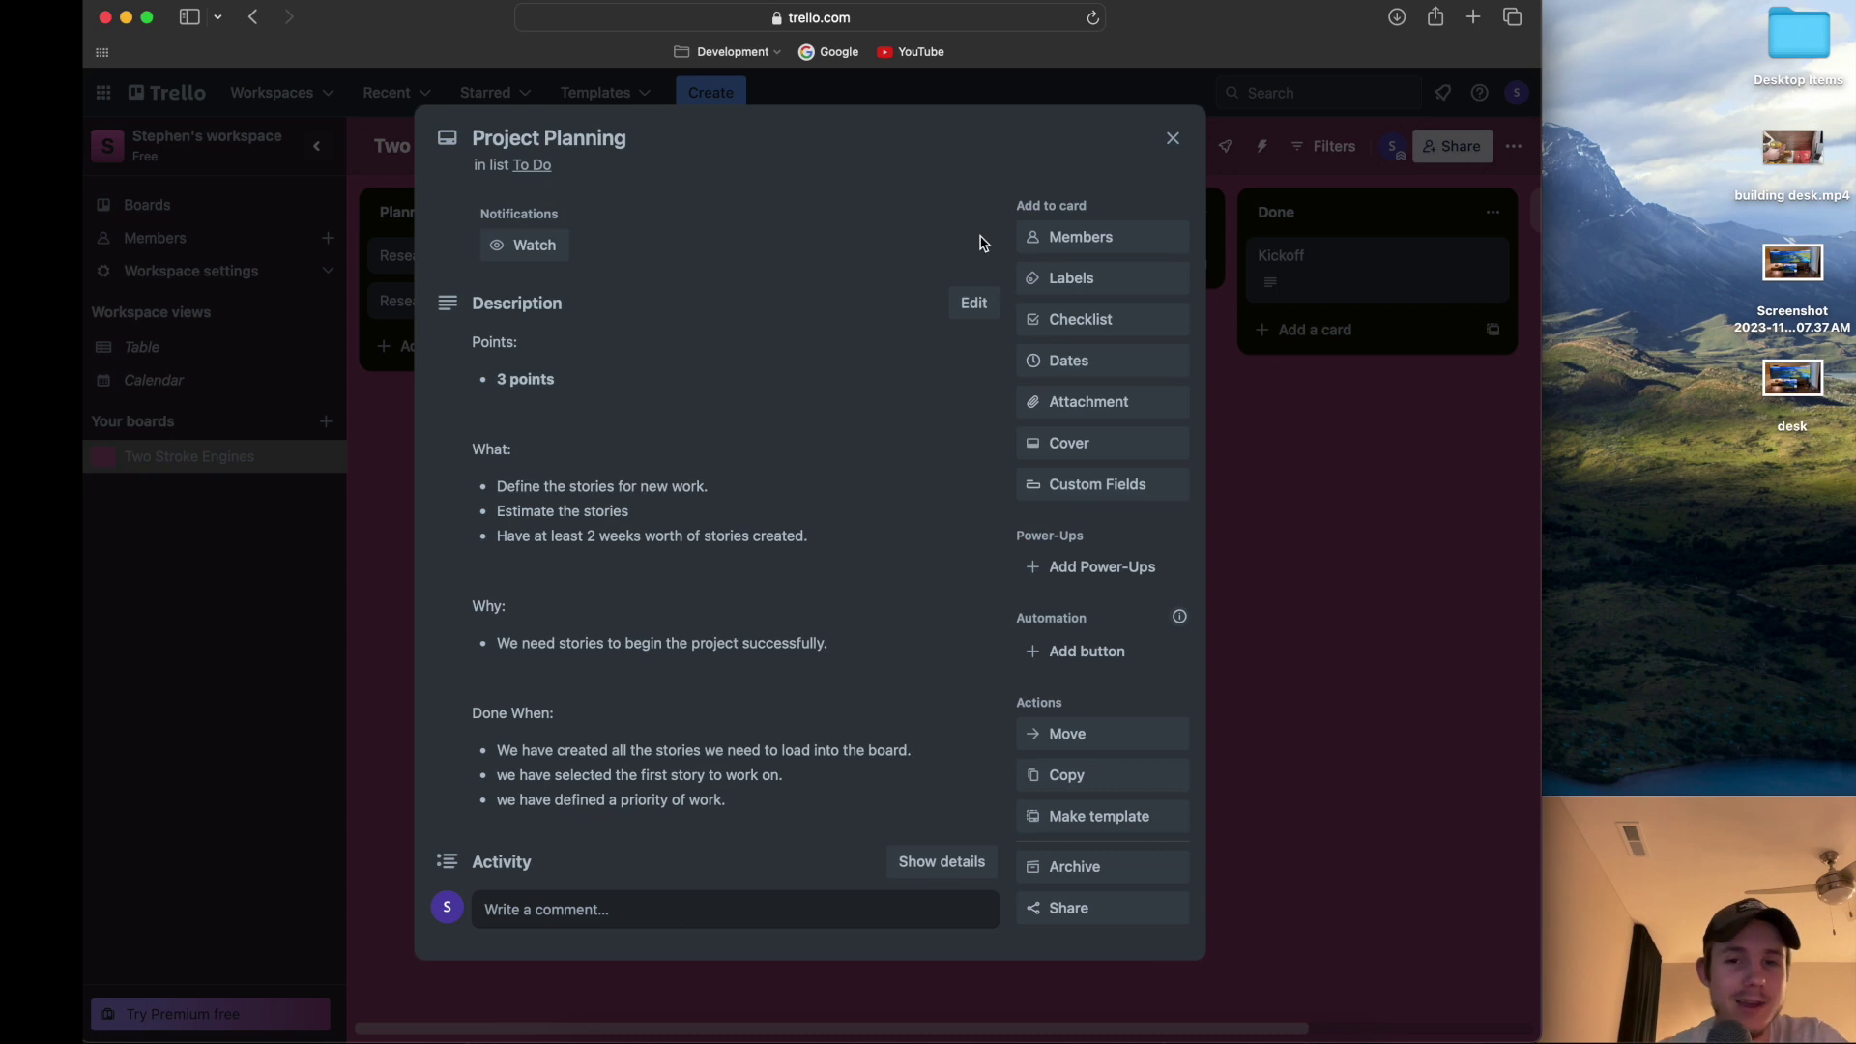
{"action": "left_click", "coordinate": [1174, 139]}
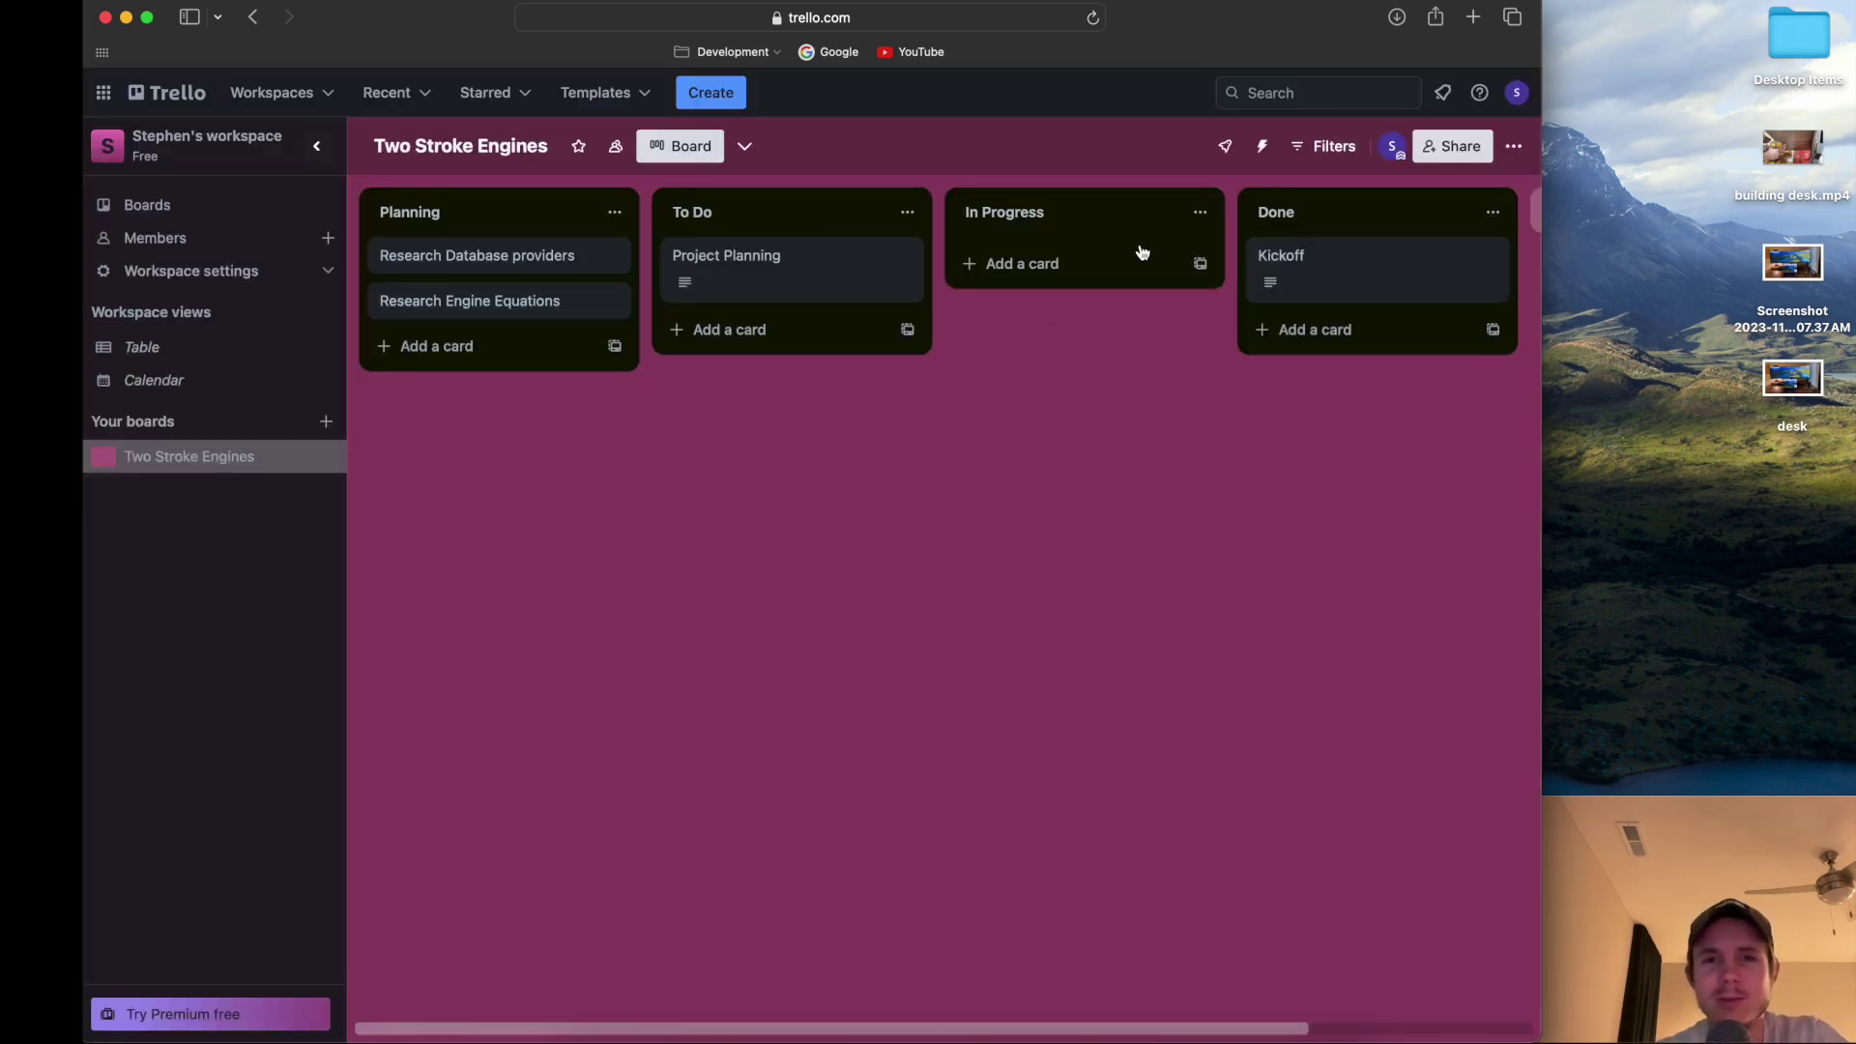